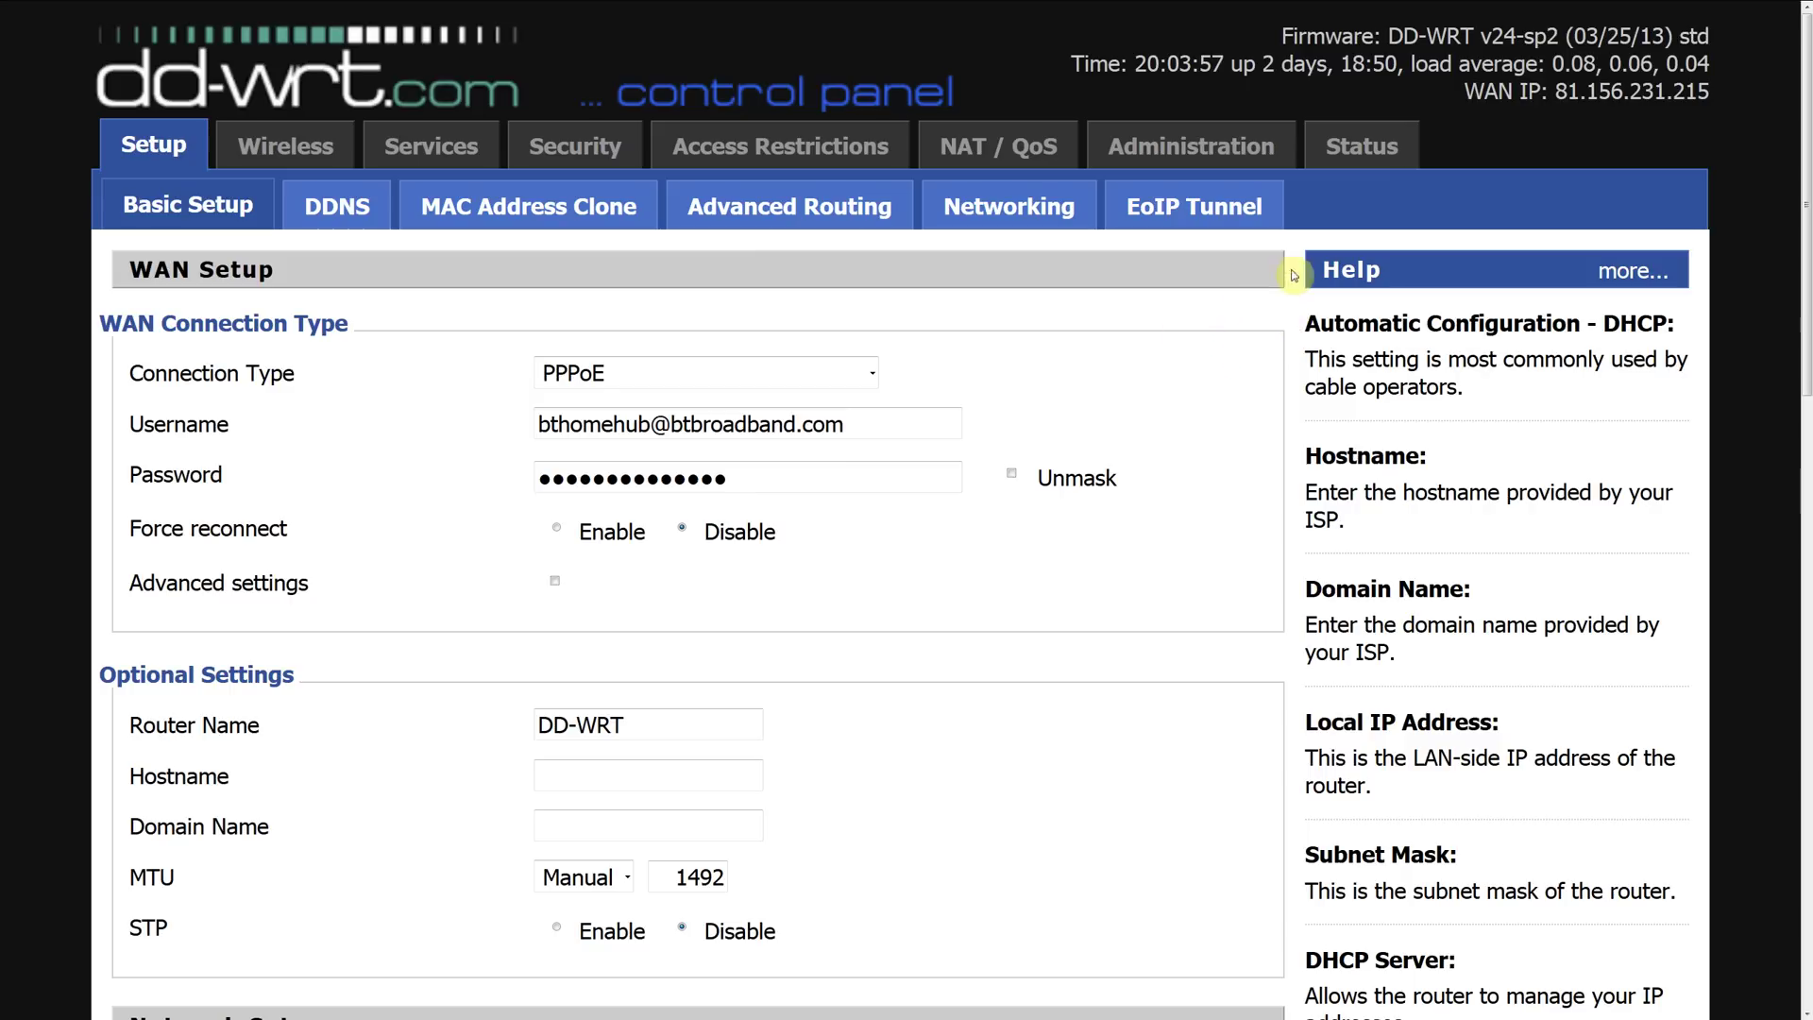
Step: Find the Xbox at 192.168.1.24 among the active clients on the Status LAN page
{"action": "left_click", "coordinate": [1371, 151]}
{"action": "left_click", "coordinate": [412, 215]}
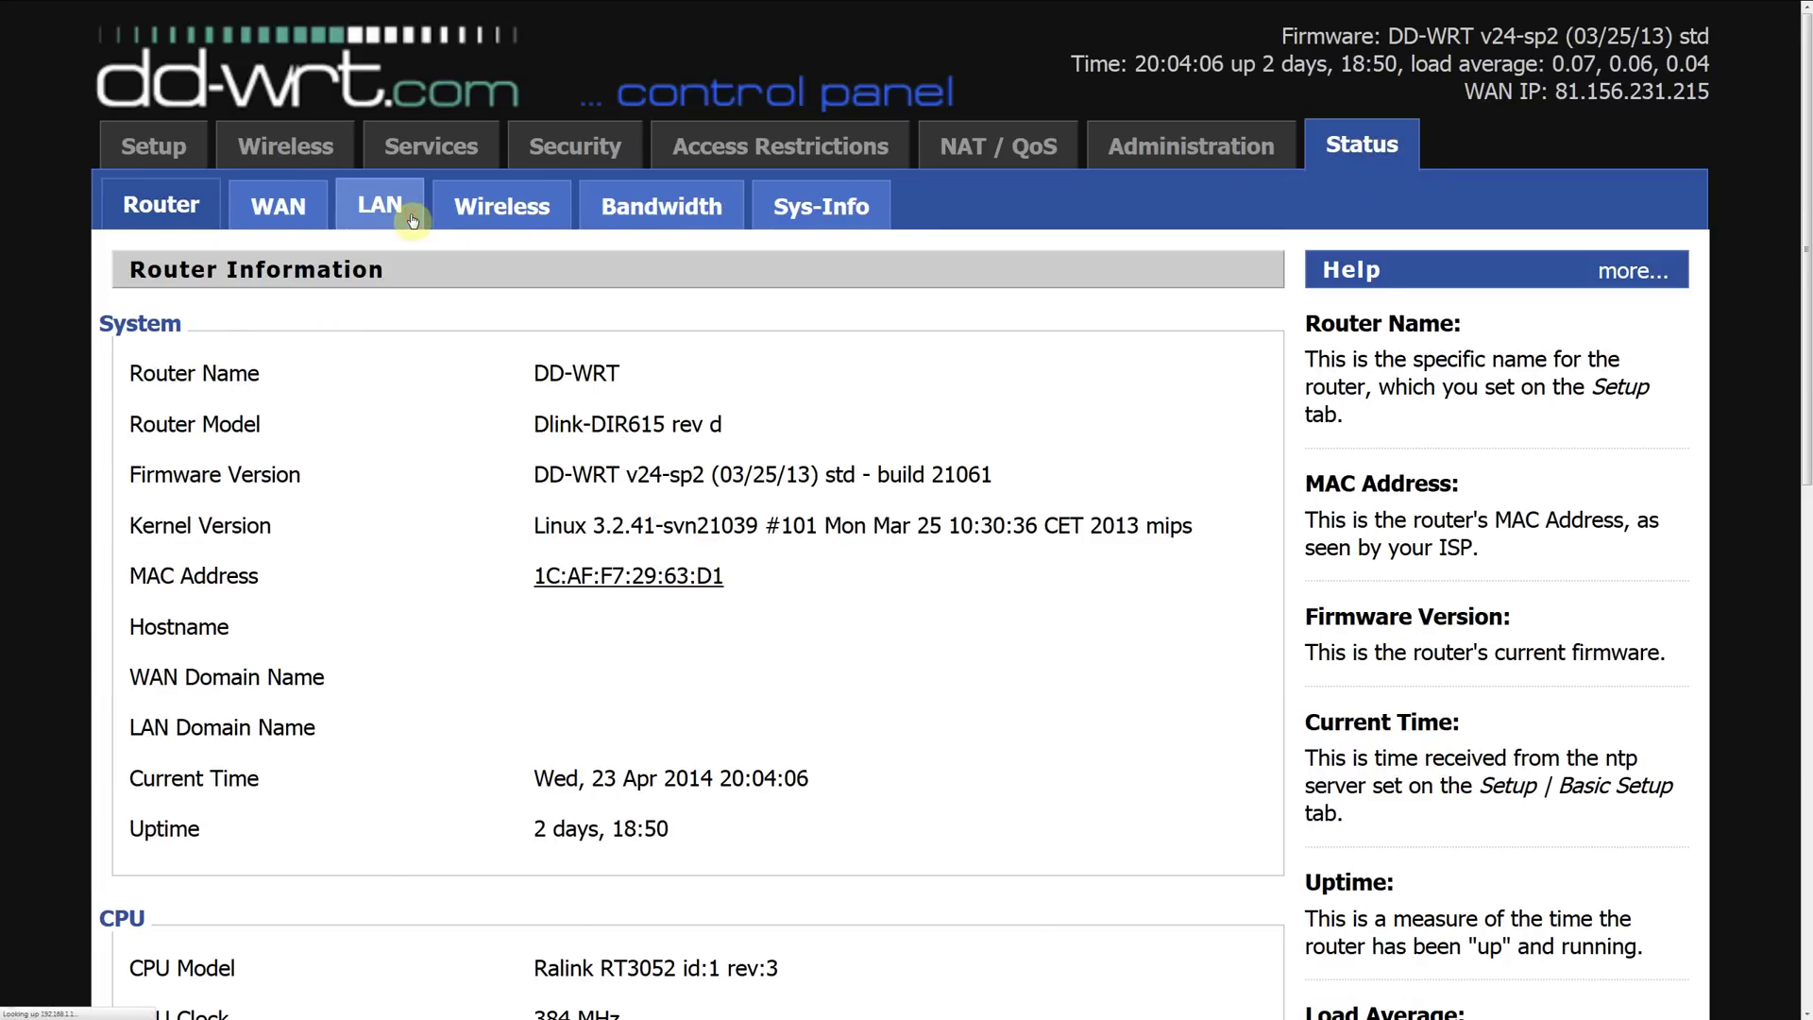
{"action": "scroll", "coordinate": [566, 715], "scroll_direction": "down", "scroll_amount": 4}
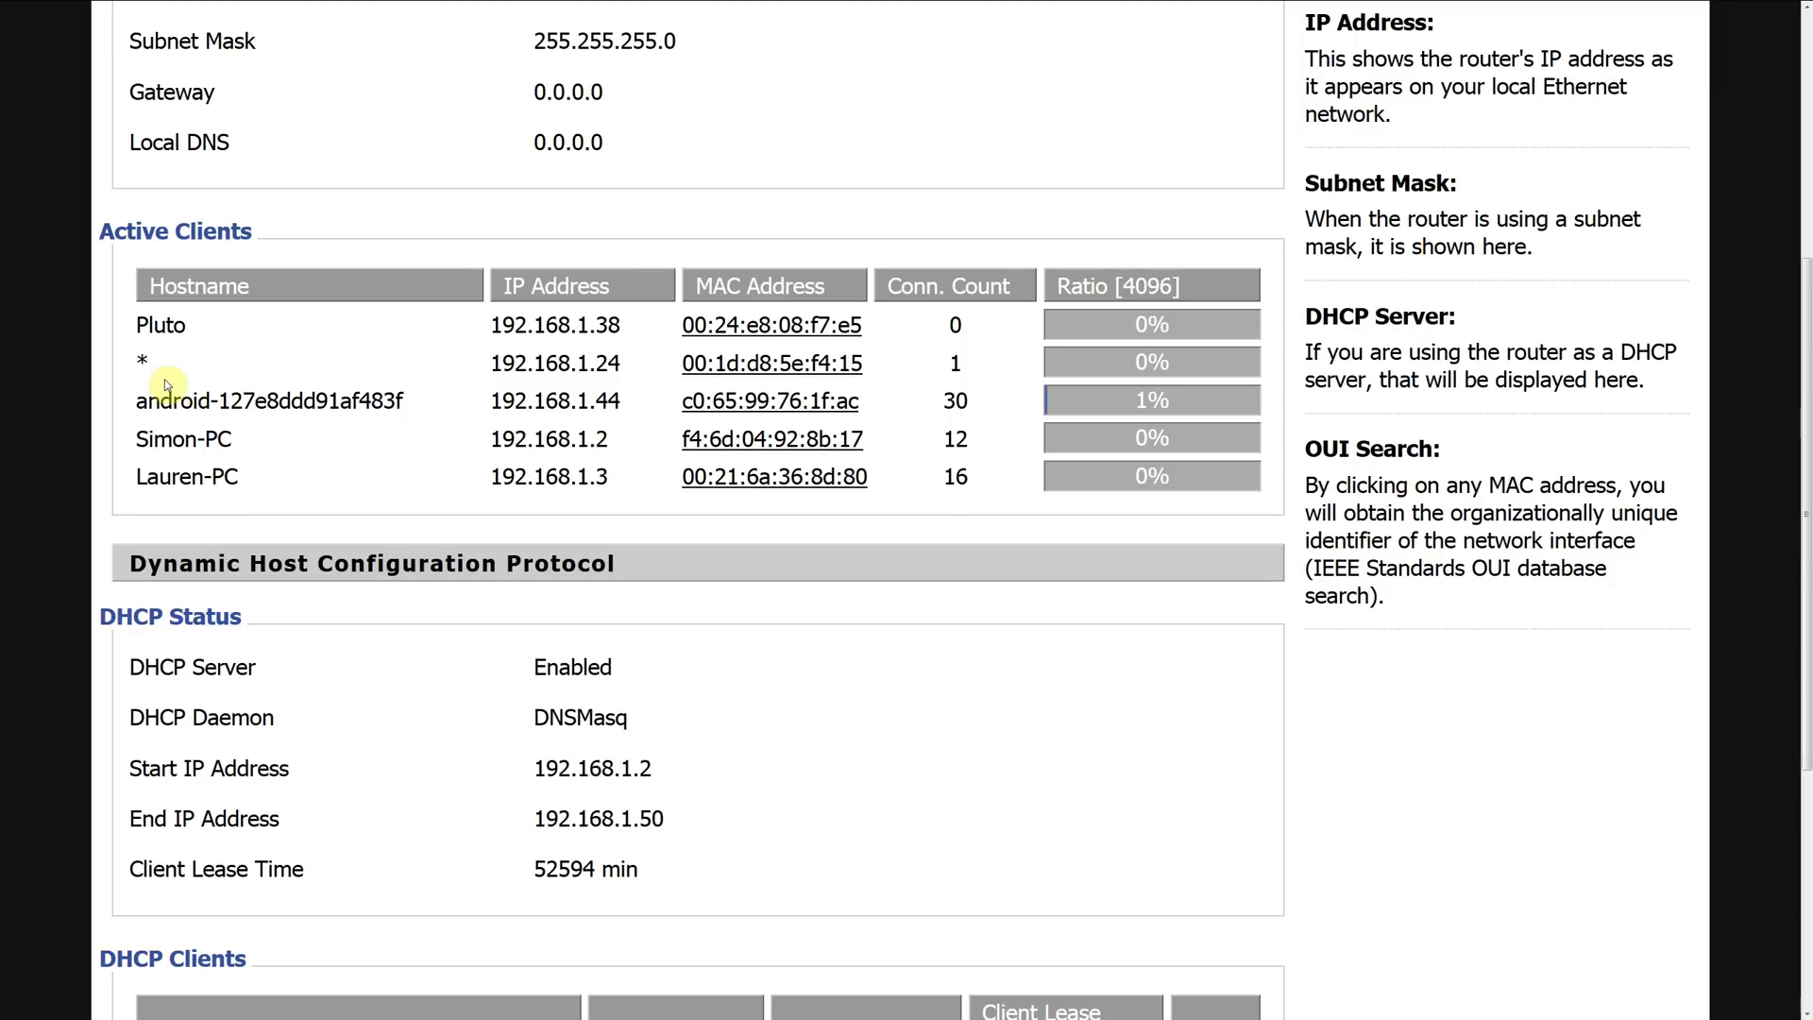
{"action": "double_click", "coordinate": [609, 364]}
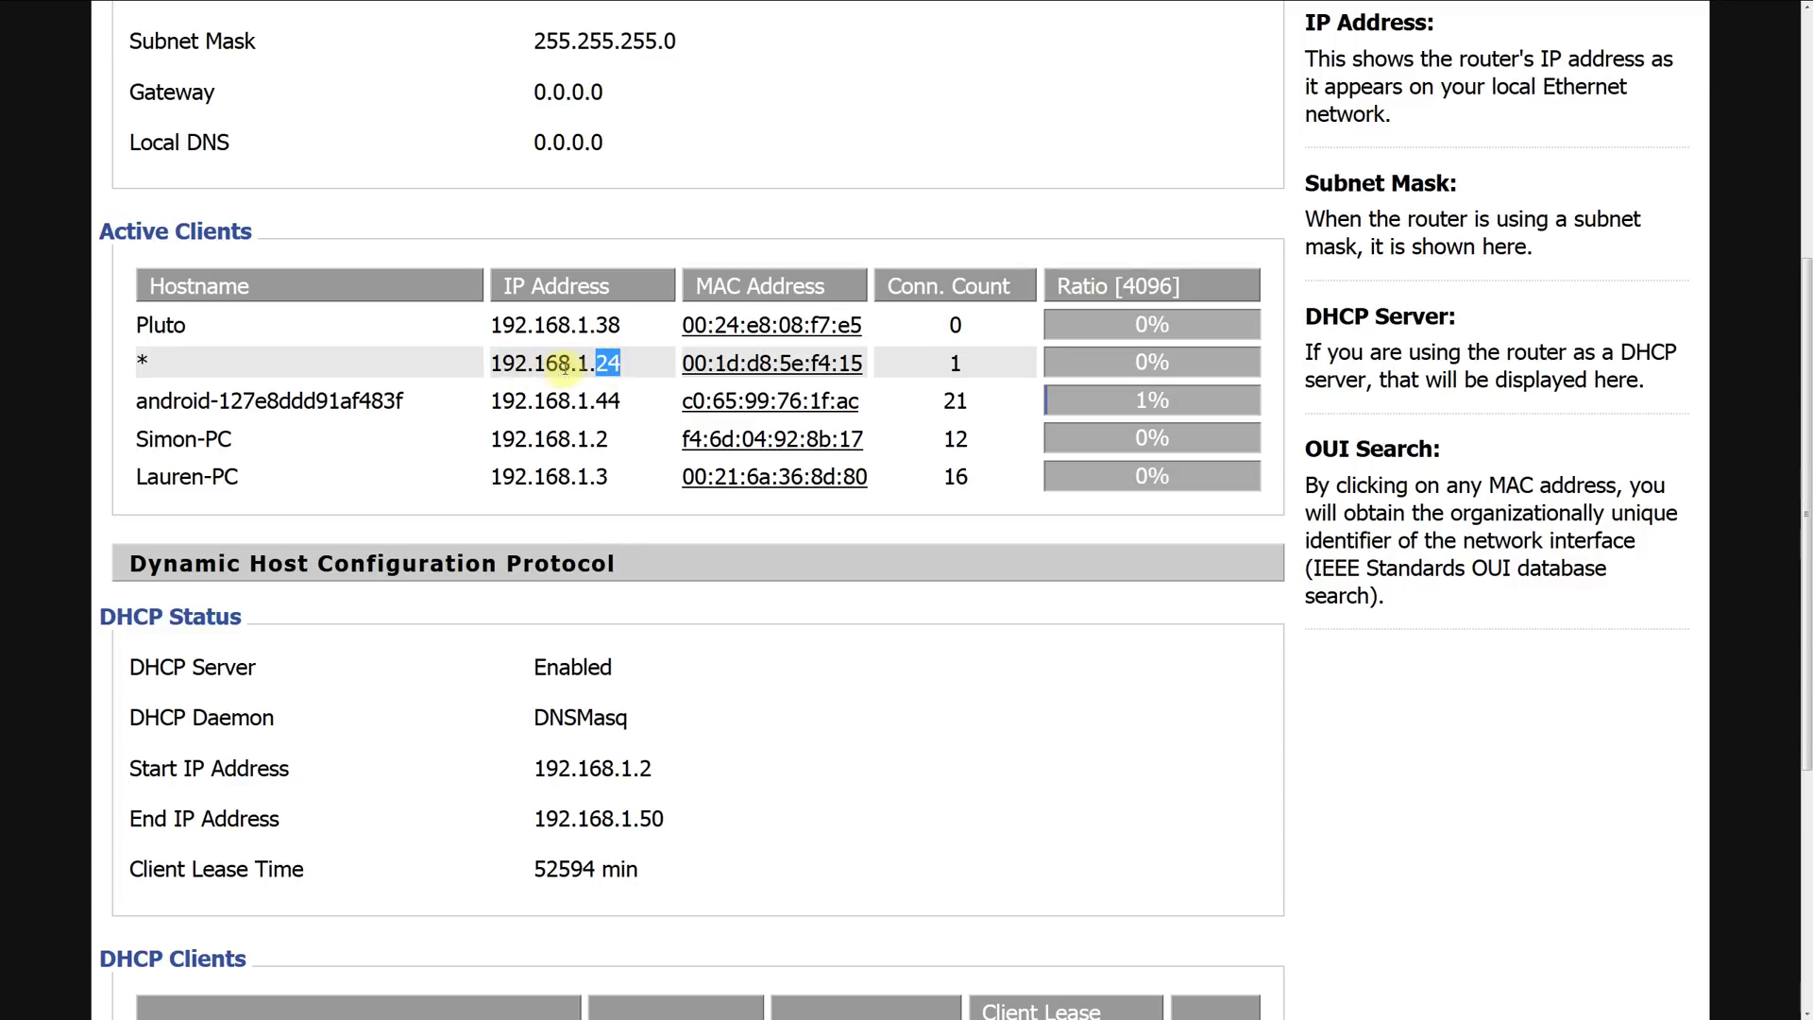
{"action": "left_click", "coordinate": [623, 362]}
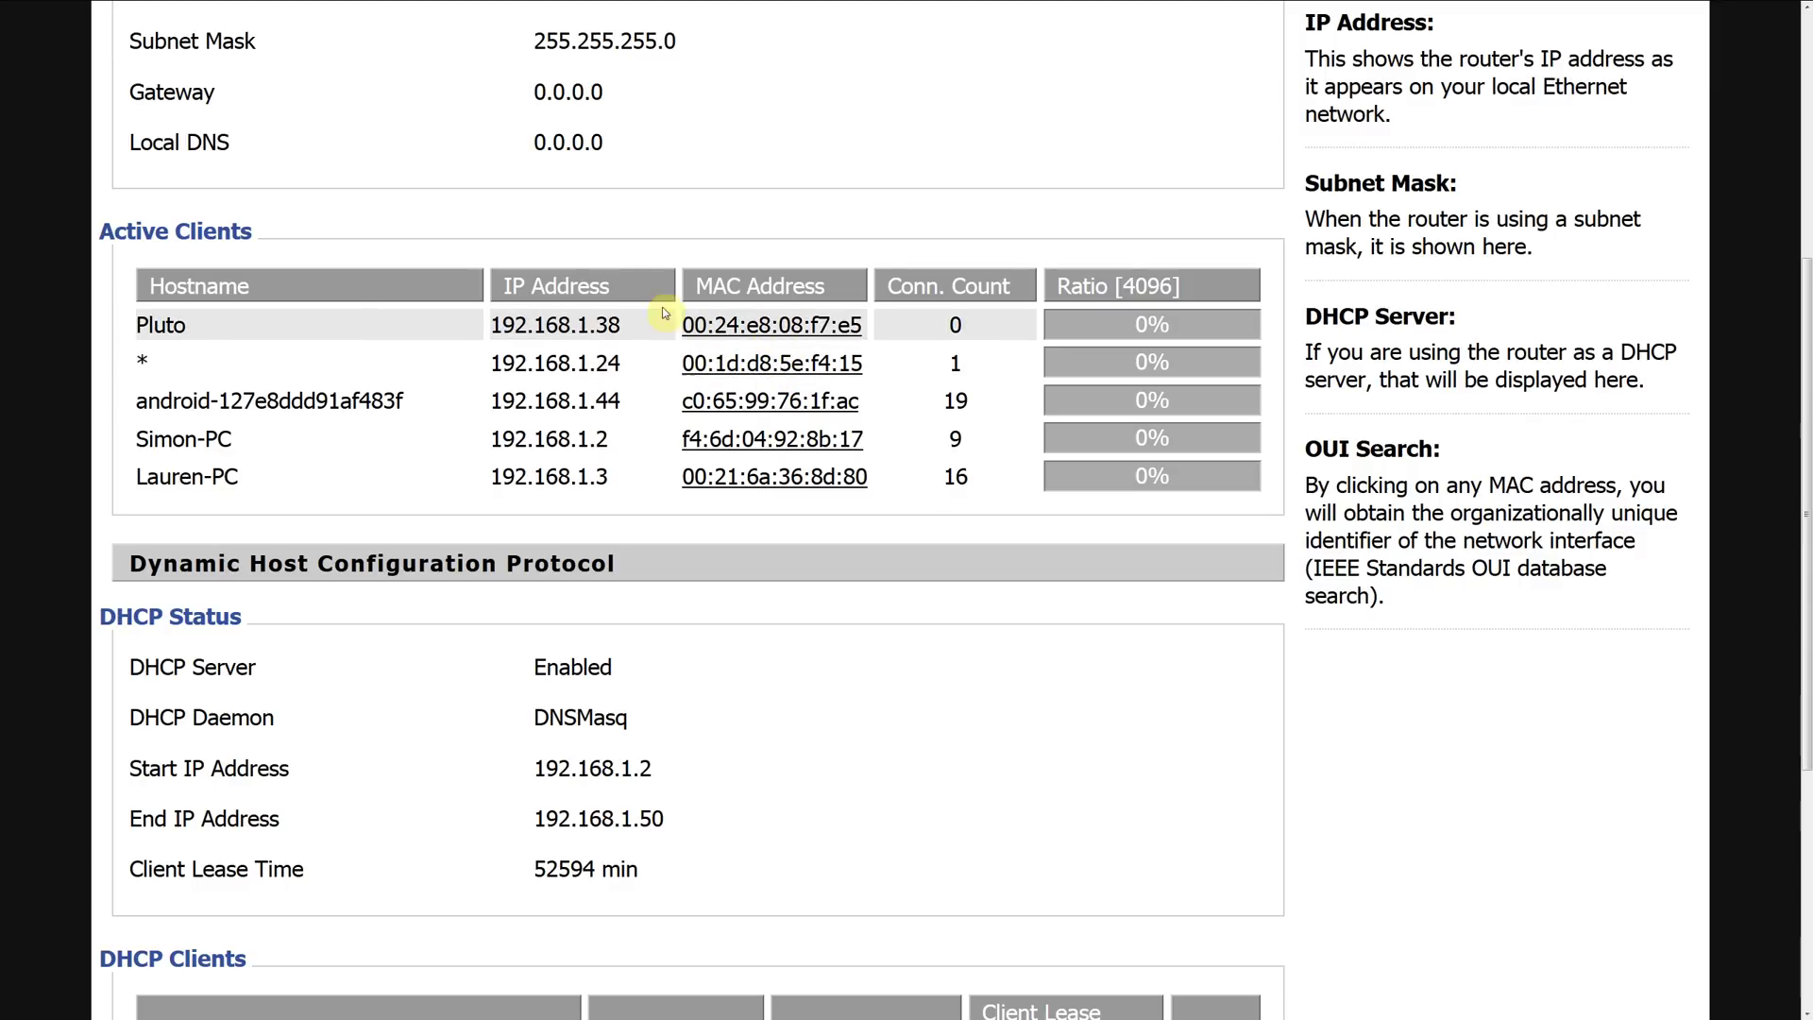
{"action": "scroll", "coordinate": [599, 419], "scroll_direction": "up", "scroll_amount": 5}
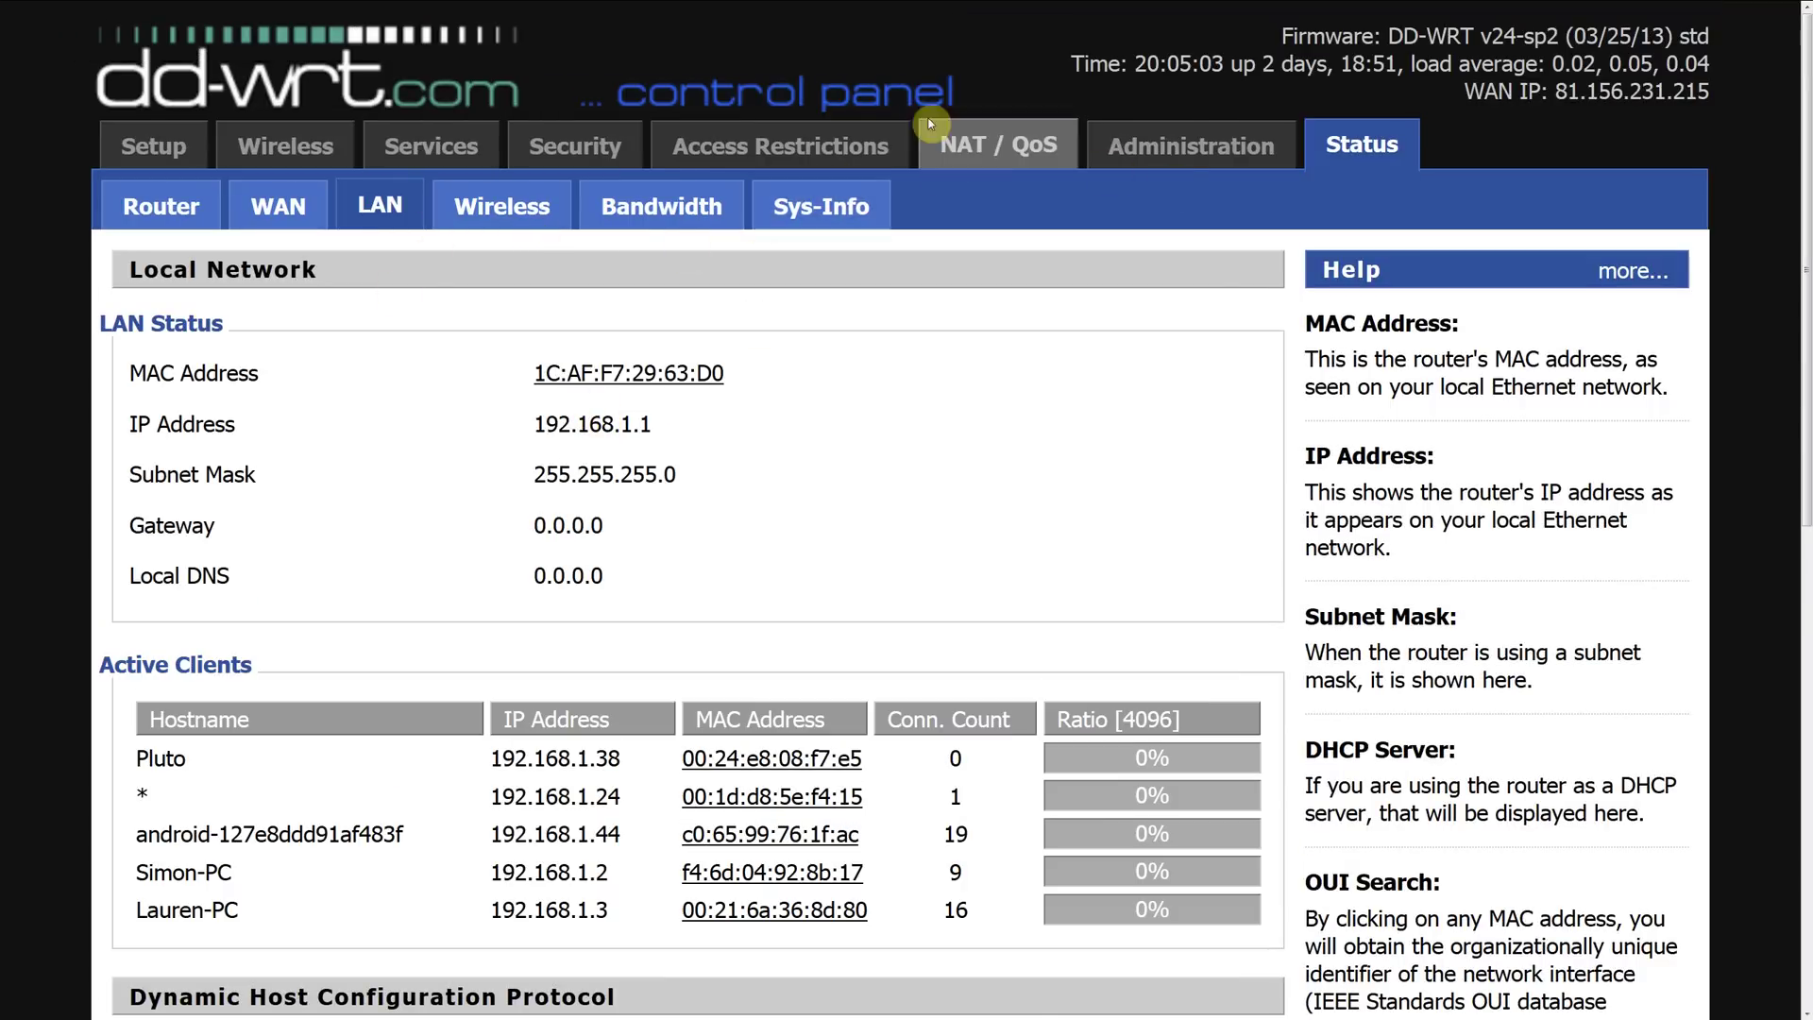
Step: Go to NAT/QoS Port Forwarding and add seven blank rules (Both, port 0, 0.0.0.0)
{"action": "left_click", "coordinate": [975, 154]}
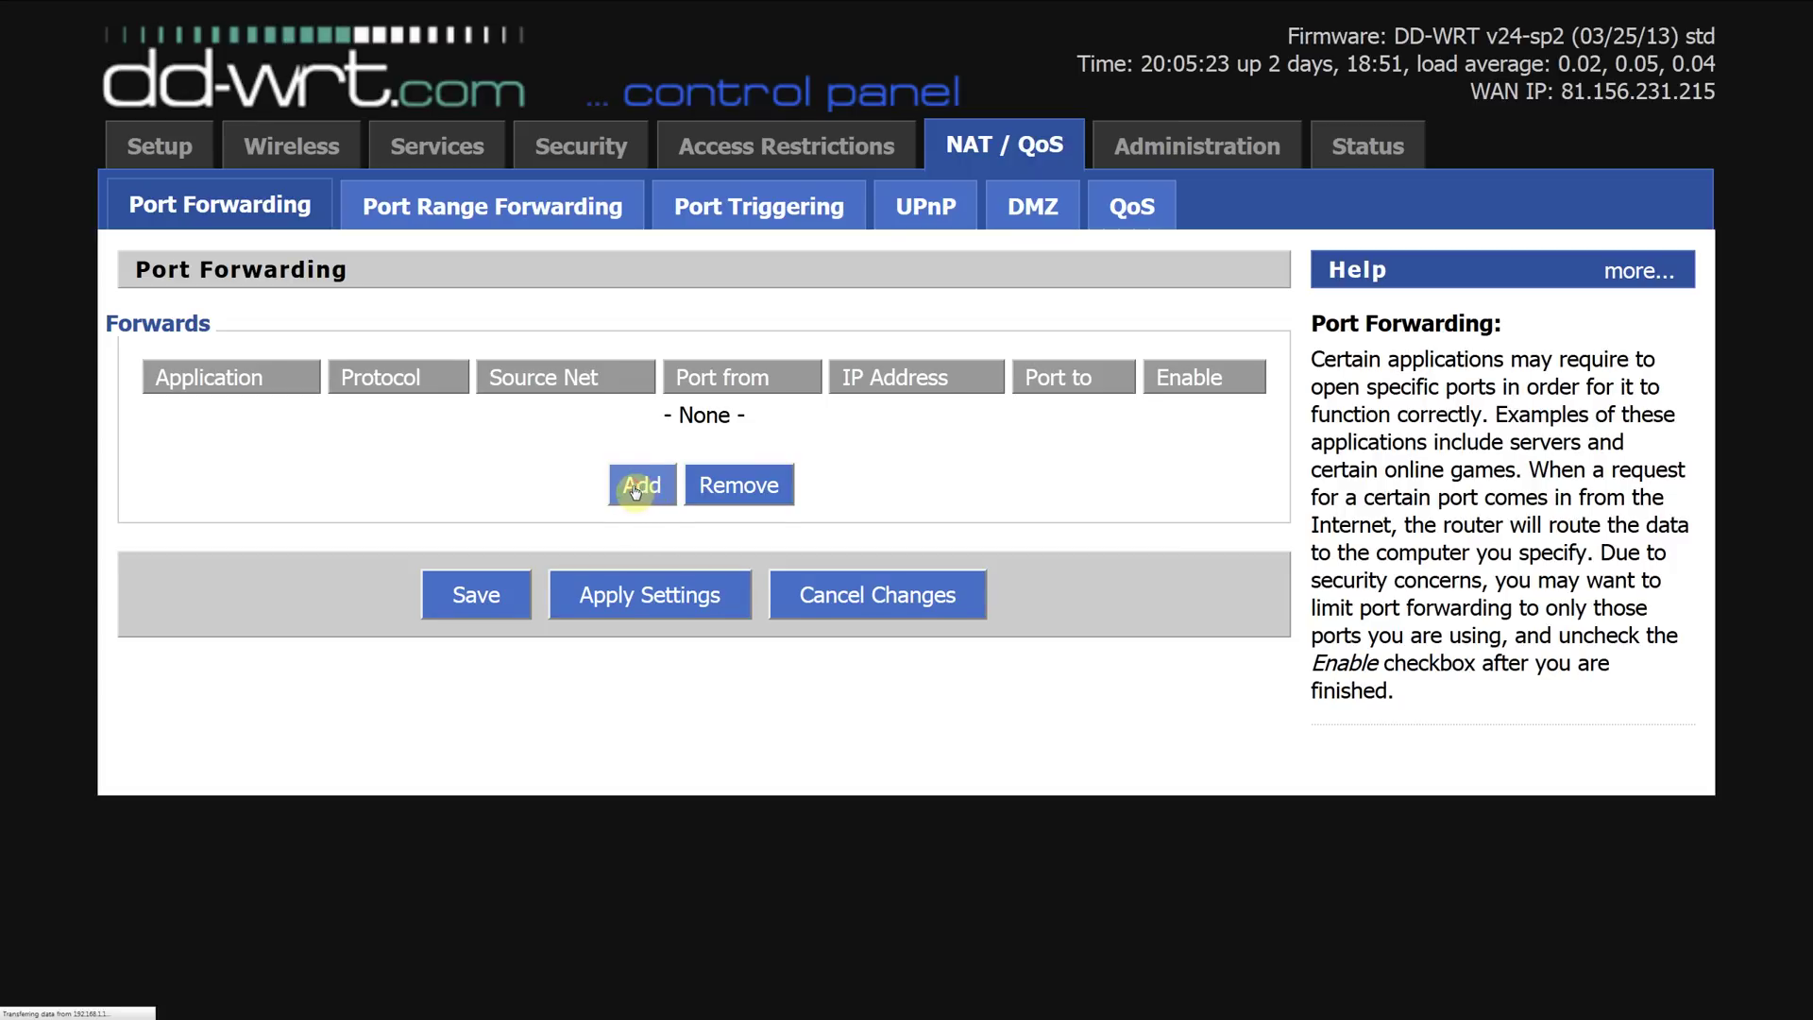
{"action": "left_click", "coordinate": [637, 491]}
{"action": "left_click", "coordinate": [637, 501]}
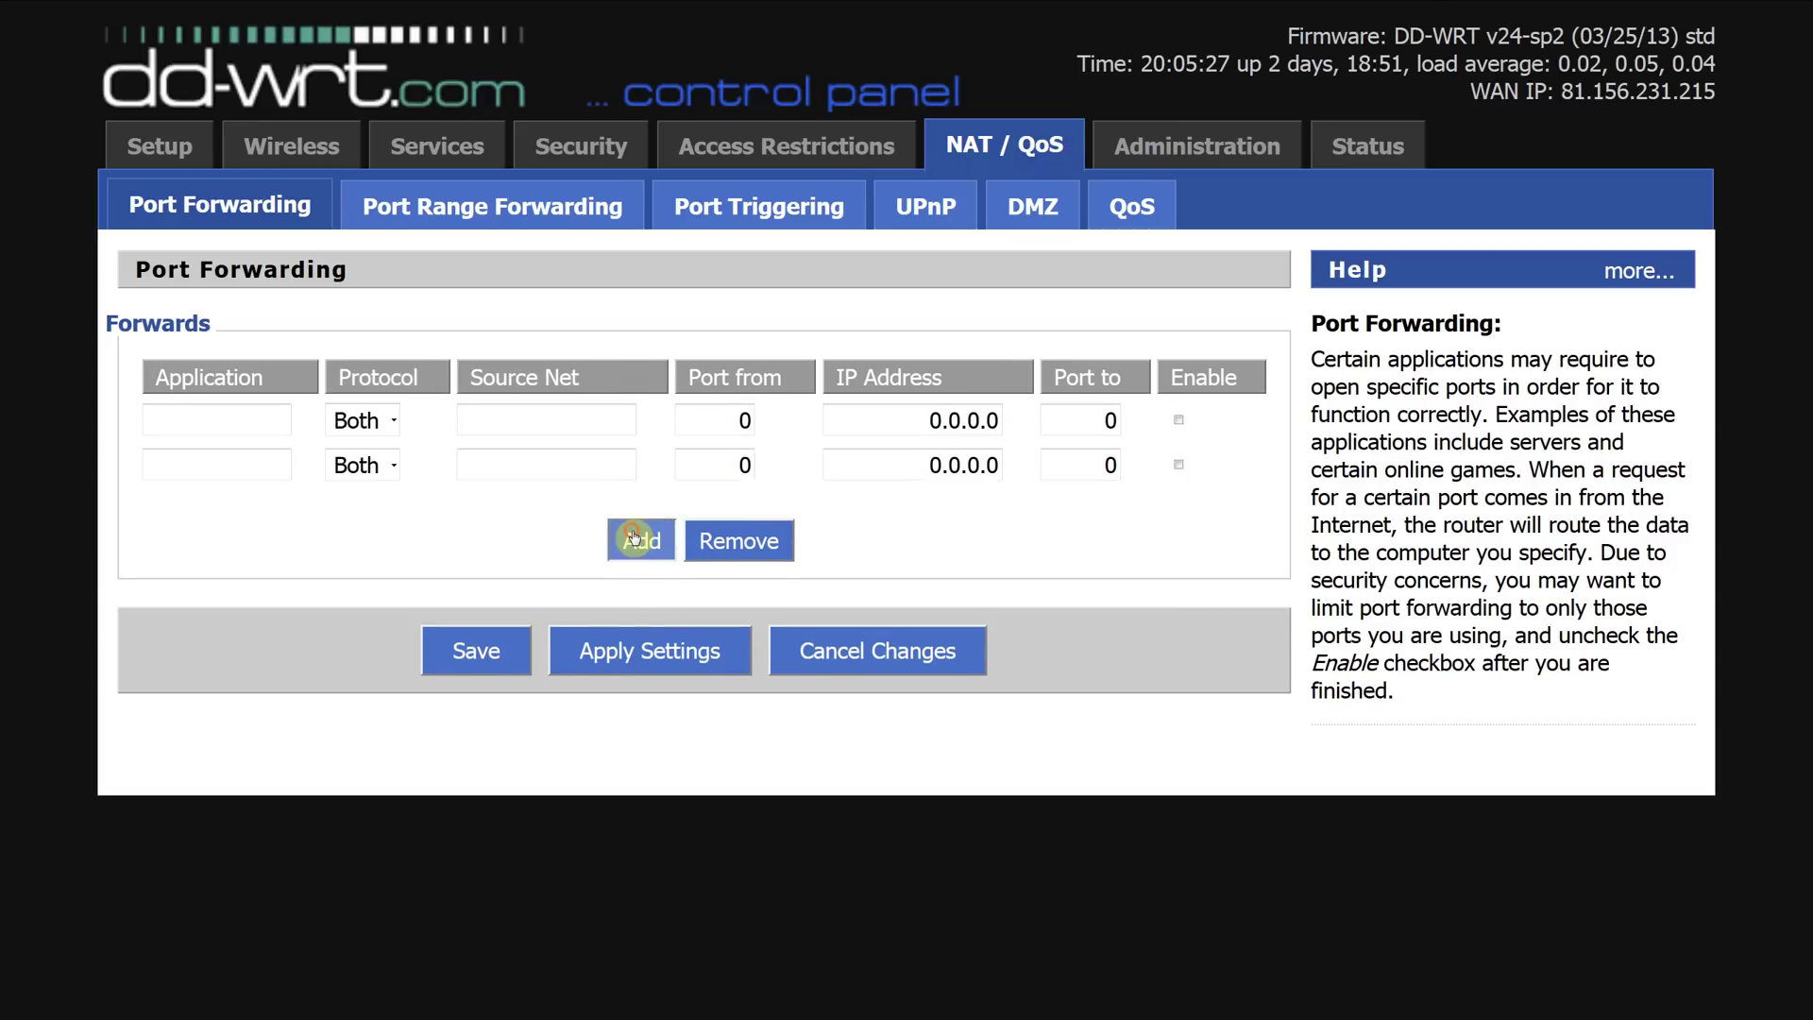
{"action": "left_click", "coordinate": [634, 537]}
{"action": "left_click", "coordinate": [637, 585]}
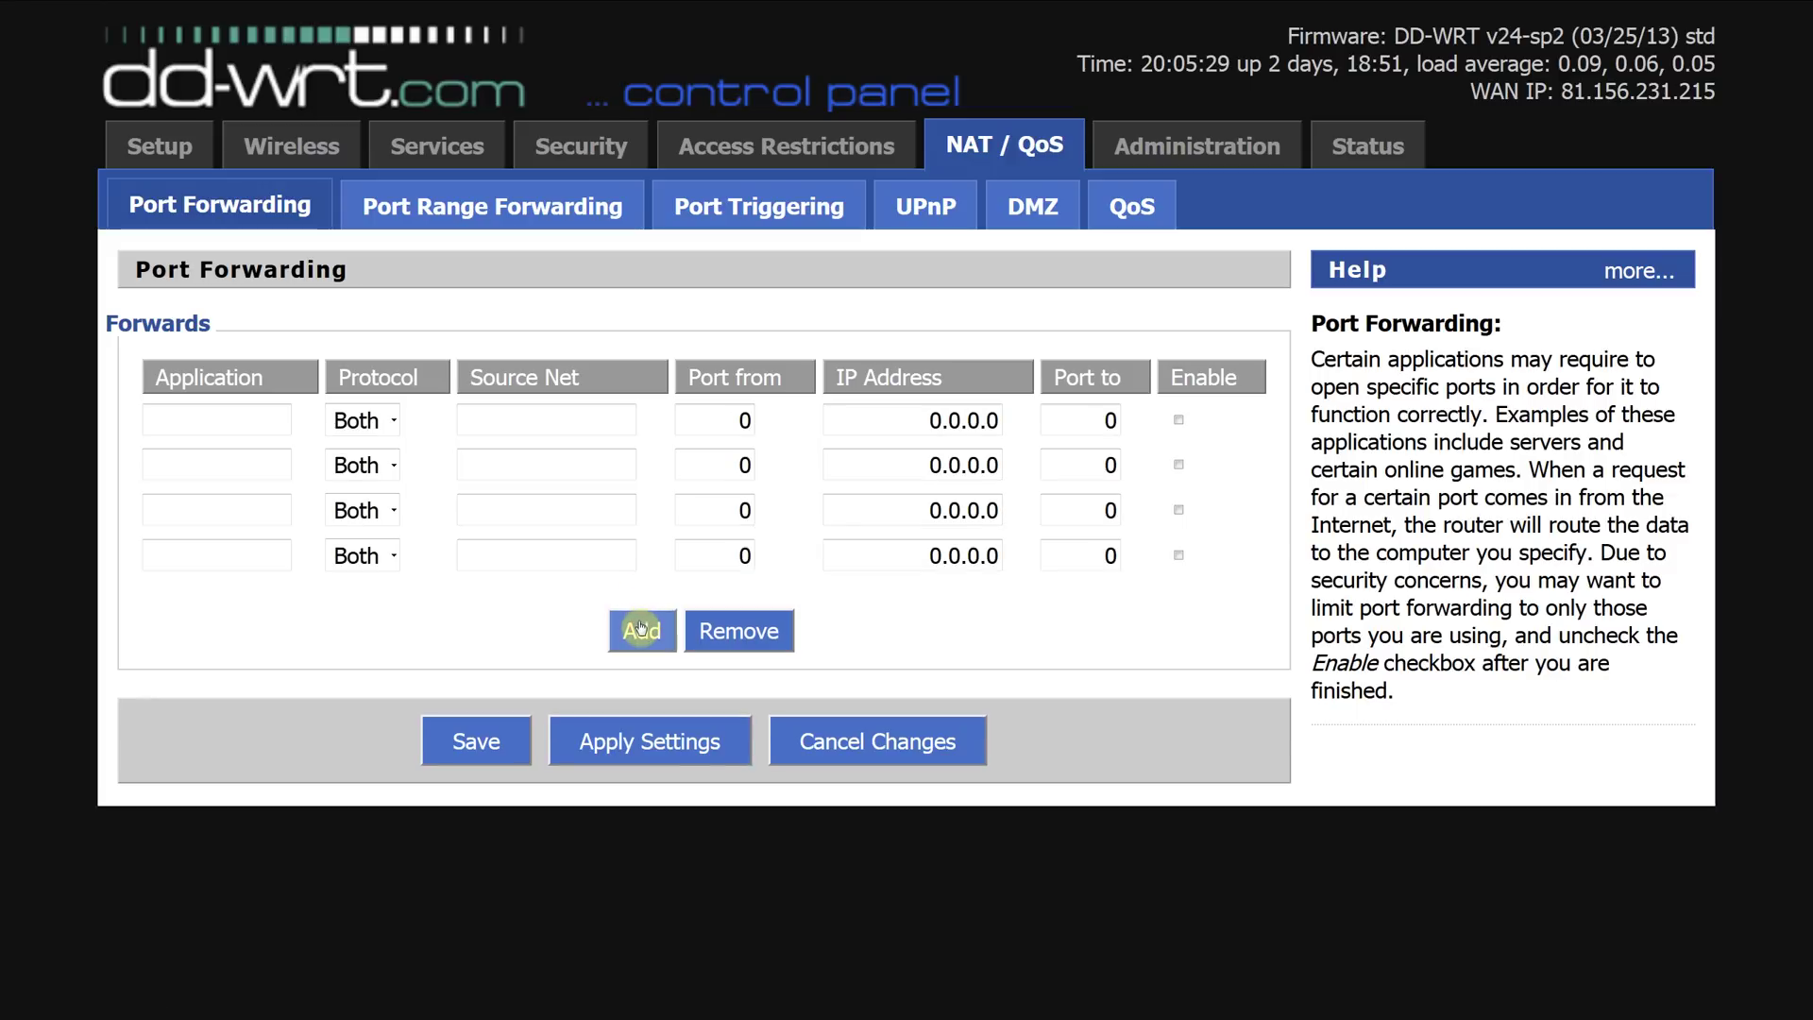
{"action": "left_click", "coordinate": [641, 630]}
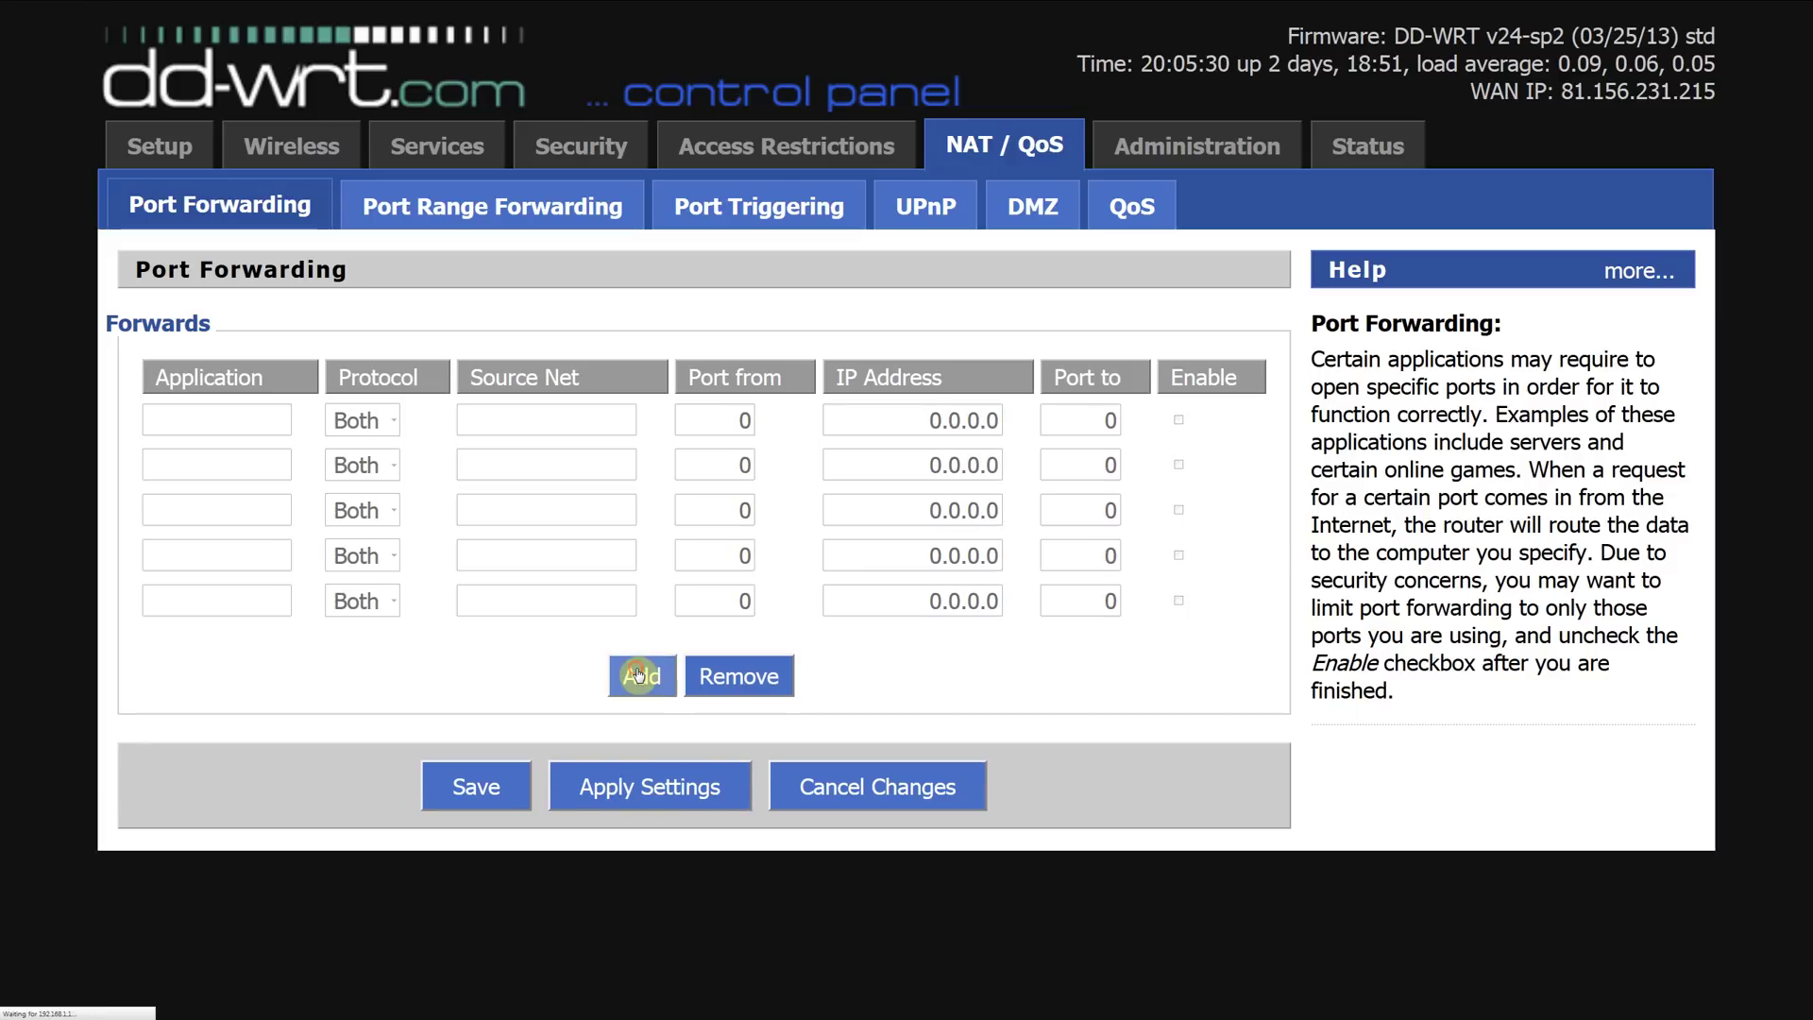
{"action": "left_click", "coordinate": [639, 675]}
{"action": "left_click", "coordinate": [639, 721]}
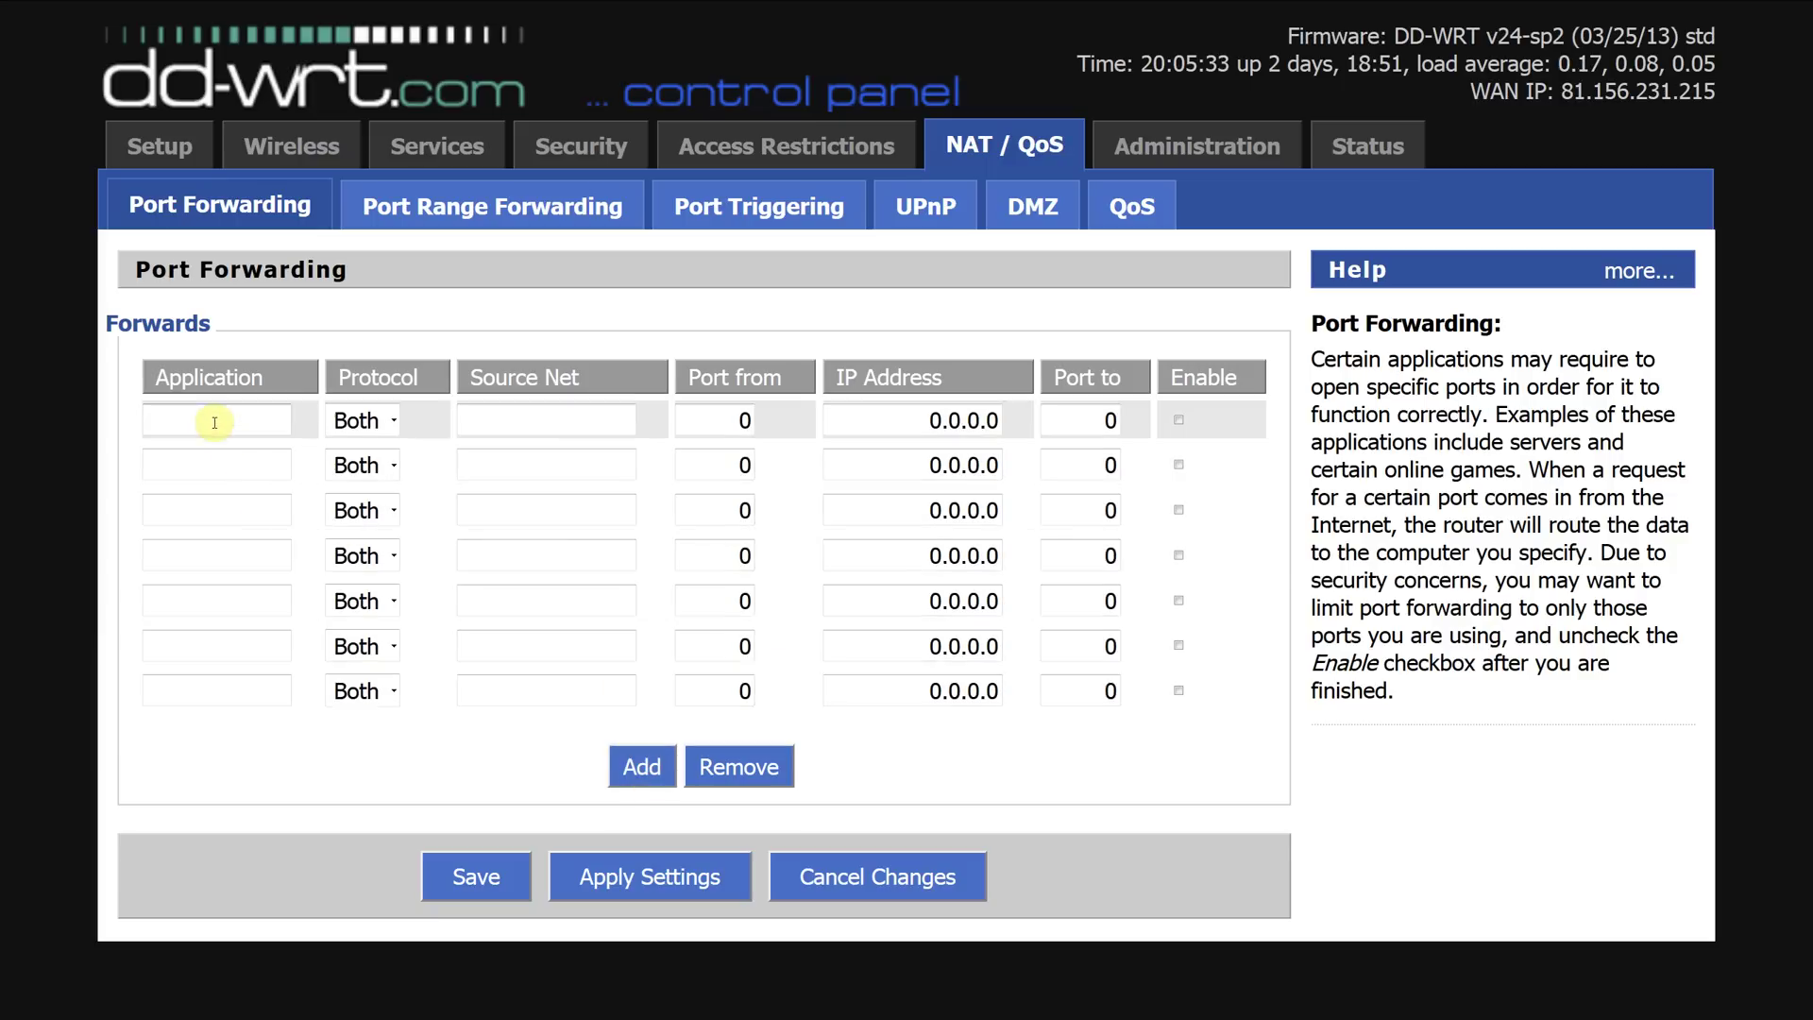
Step: Name the first rule 'Xbox Live 1' and copy the name
{"action": "left_click", "coordinate": [213, 421]}
{"action": "type", "text": "Xbo"}
{"action": "key", "text": "BackSpace"}
{"action": "key", "text": "BackSpace"}
{"action": "key", "text": "BackSpace"}
{"action": "type", "text": "Xbo"}
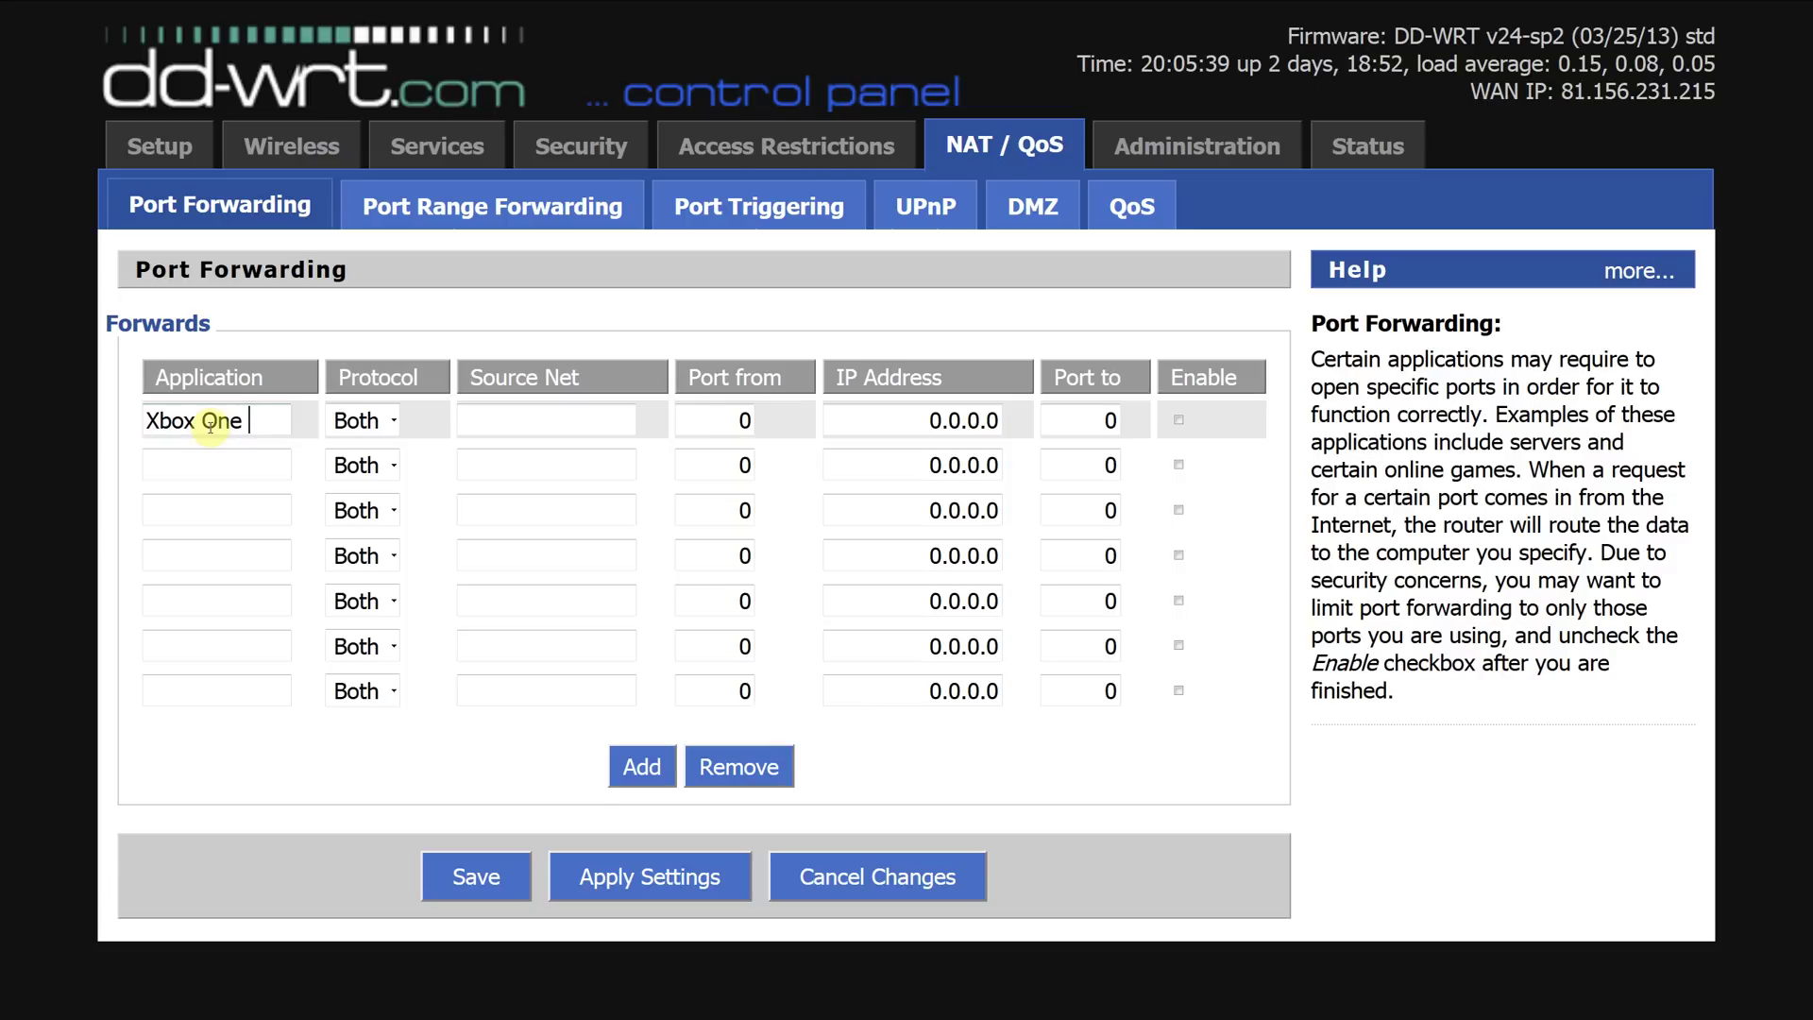
{"action": "type", "text": "x Live 1"}
{"action": "key", "text": "ctrl+a"}
{"action": "key", "text": "ctrl+c"}
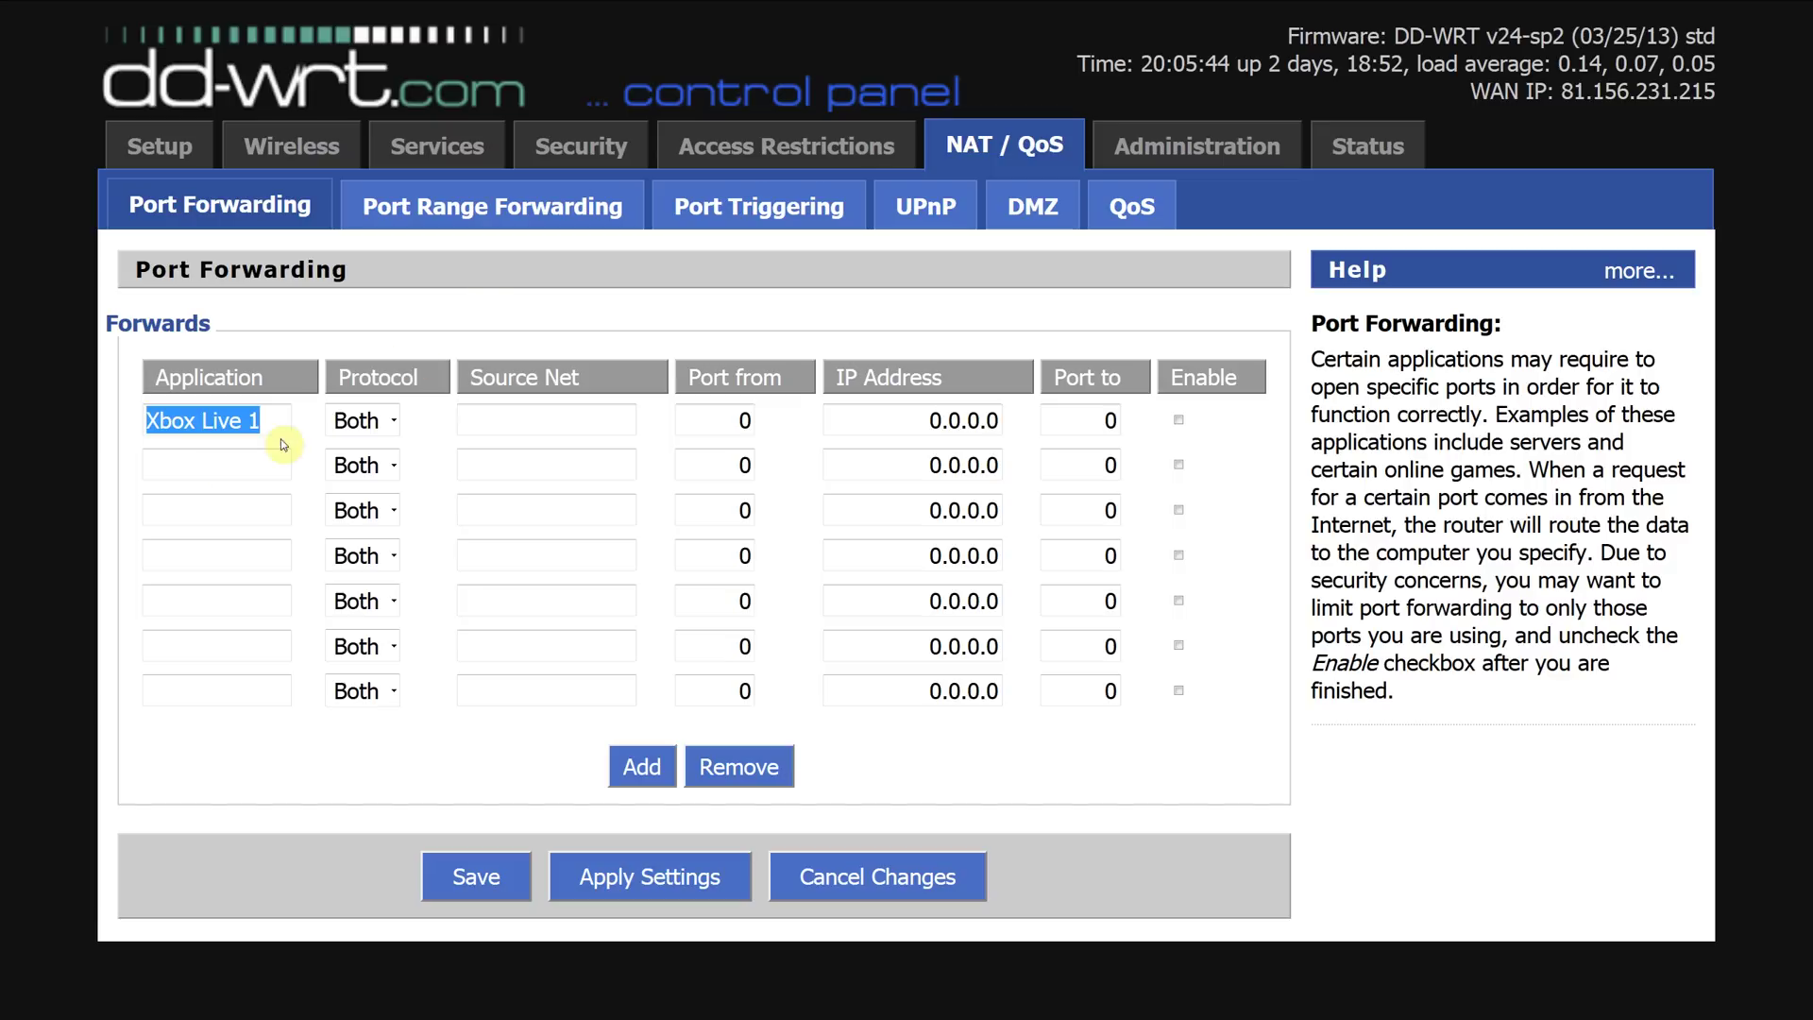
Step: Paste 'Xbox Live 1' as the application name of rows 2 through 7
{"action": "left_click", "coordinate": [267, 469]}
{"action": "key", "text": "ctrl+v"}
{"action": "left_click", "coordinate": [218, 515]}
{"action": "key", "text": "ctrl+v"}
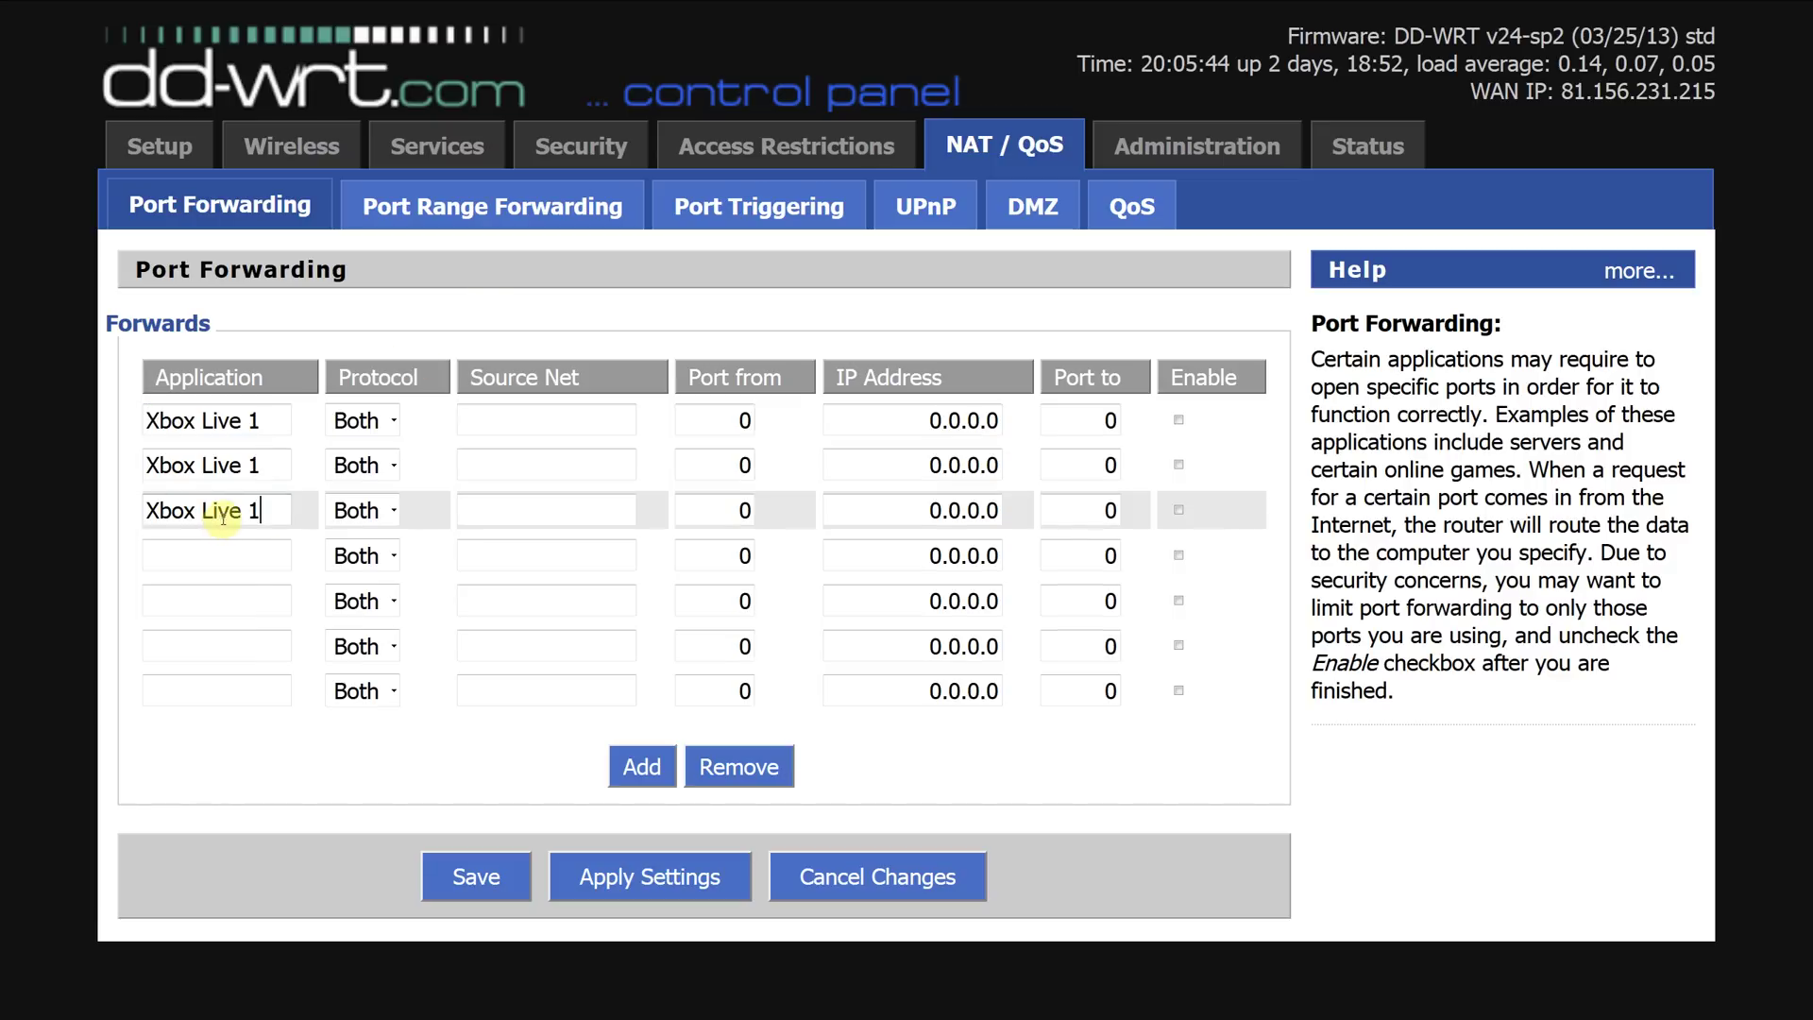
{"action": "left_click", "coordinate": [213, 555]}
{"action": "key", "text": "ctrl+v"}
{"action": "left_click", "coordinate": [217, 597]}
{"action": "key", "text": "ctrl+v"}
{"action": "left_click", "coordinate": [204, 644]}
{"action": "key", "text": "ctrl+v"}
{"action": "left_click", "coordinate": [206, 691]}
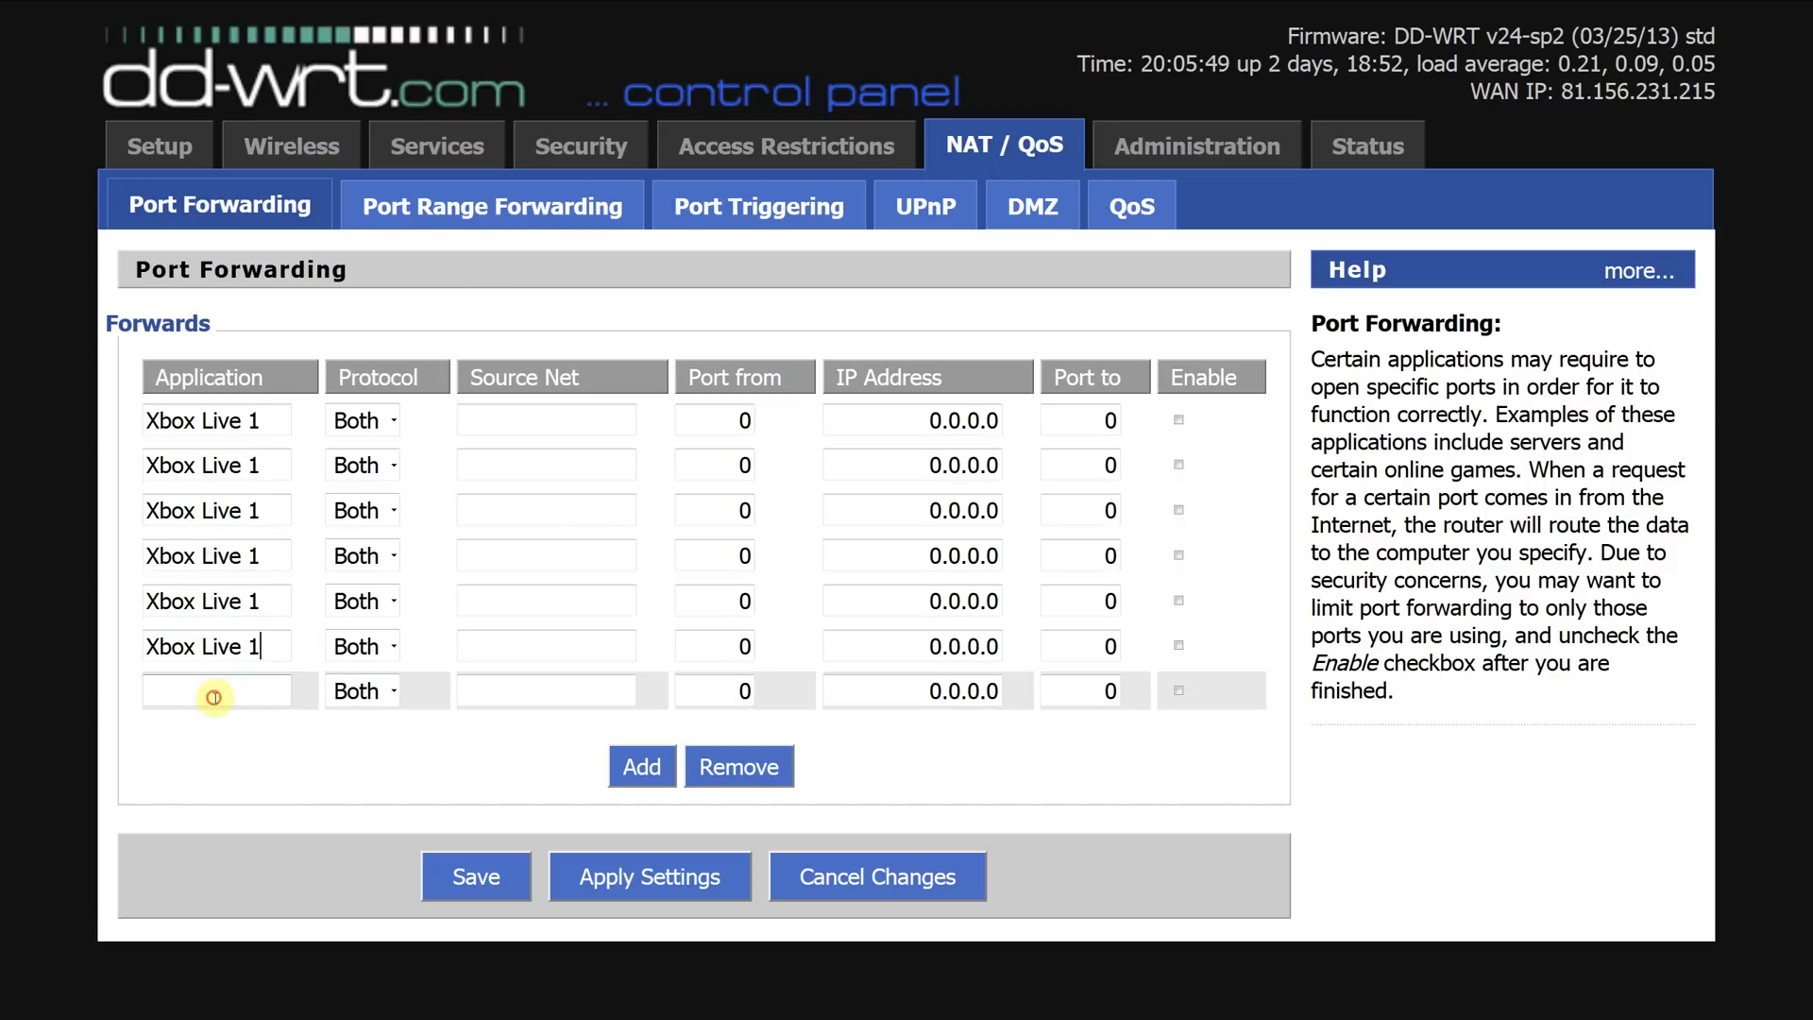
{"action": "key", "text": "ctrl+v"}
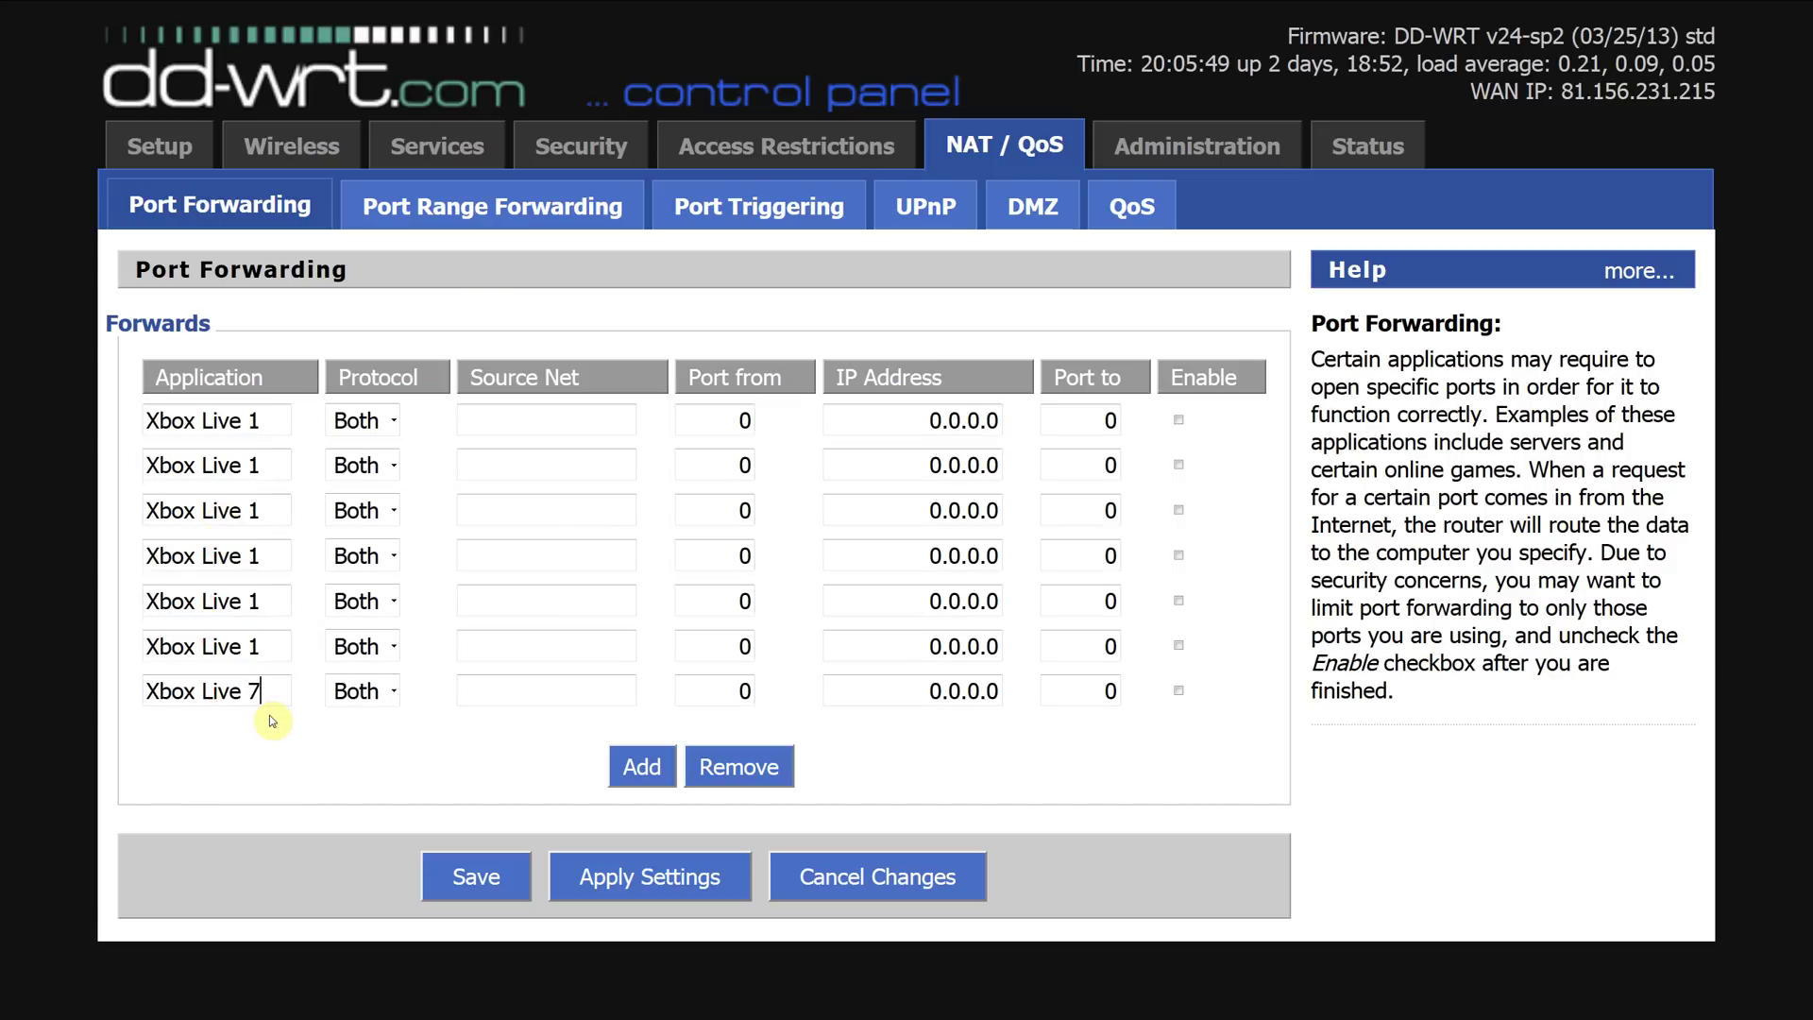
Step: Renumber rows 6 down to 2 as Xbox Live 6, 5, 4, 3 and 2
{"action": "left_click", "coordinate": [255, 642]}
{"action": "key", "text": "BackSpace"}
{"action": "type", "text": "6"}
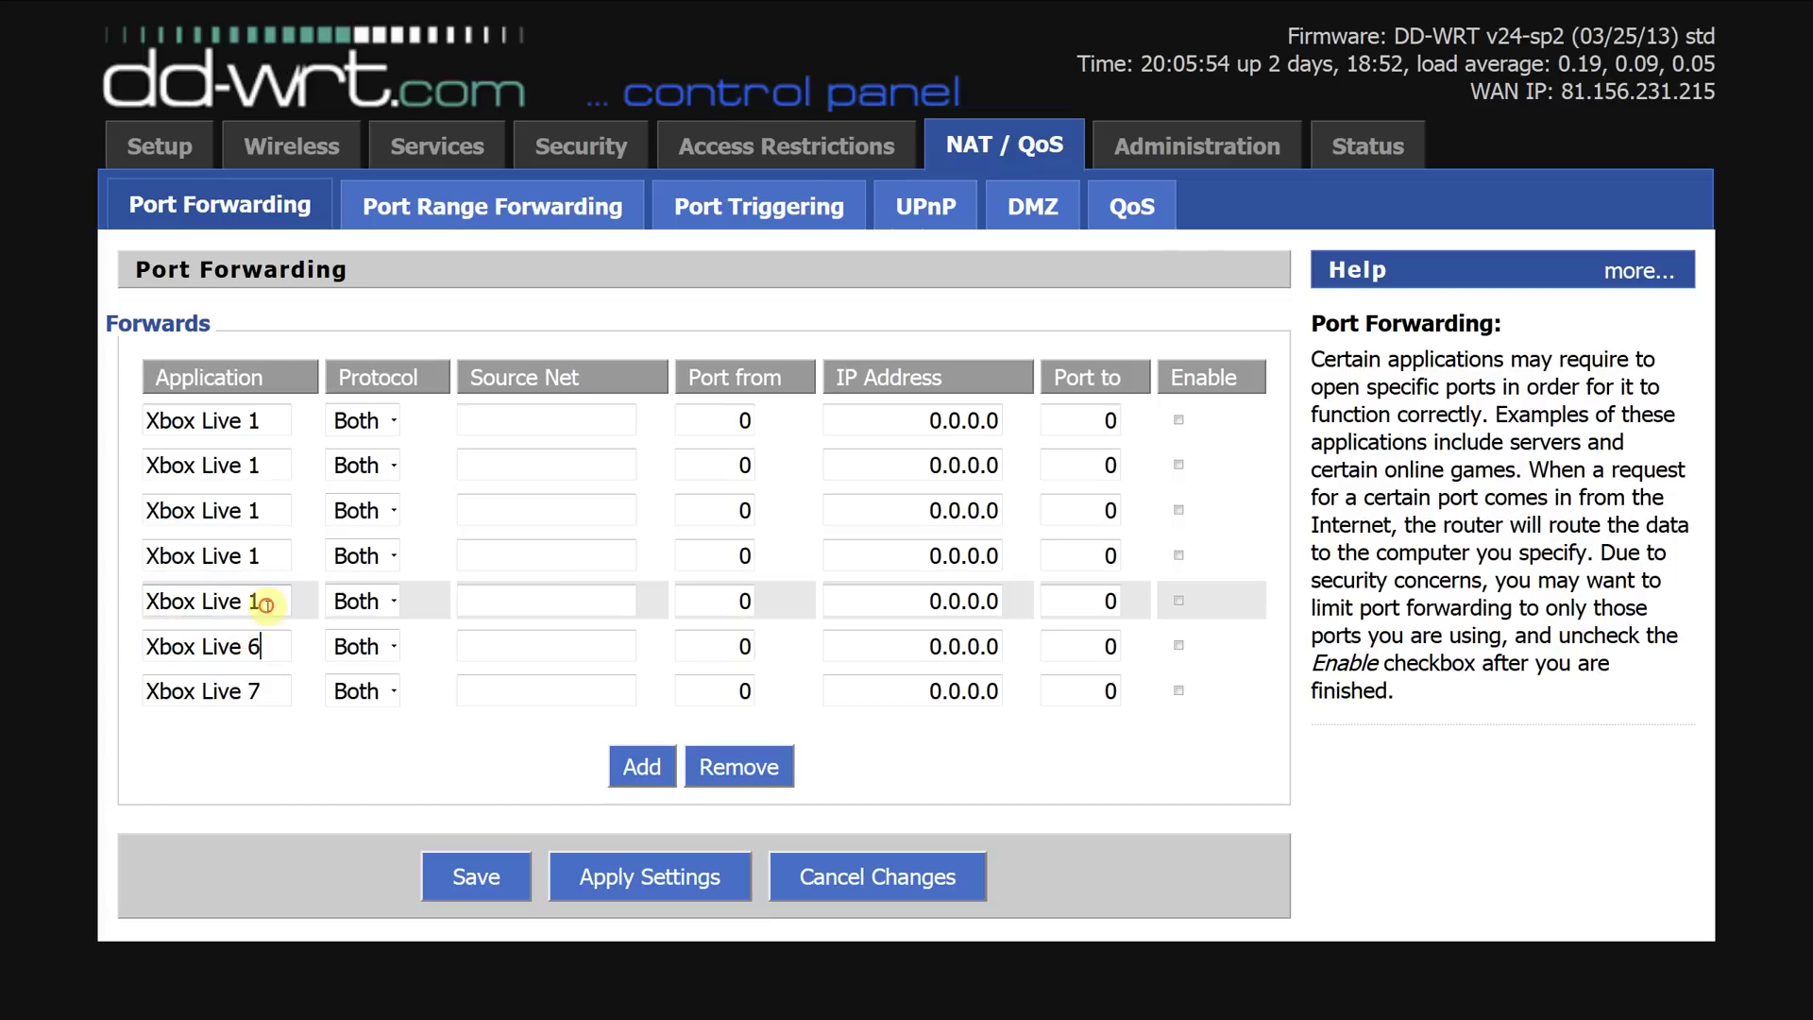
{"action": "double_click", "coordinate": [266, 604]}
{"action": "type", "text": "5"}
{"action": "double_click", "coordinate": [255, 557]}
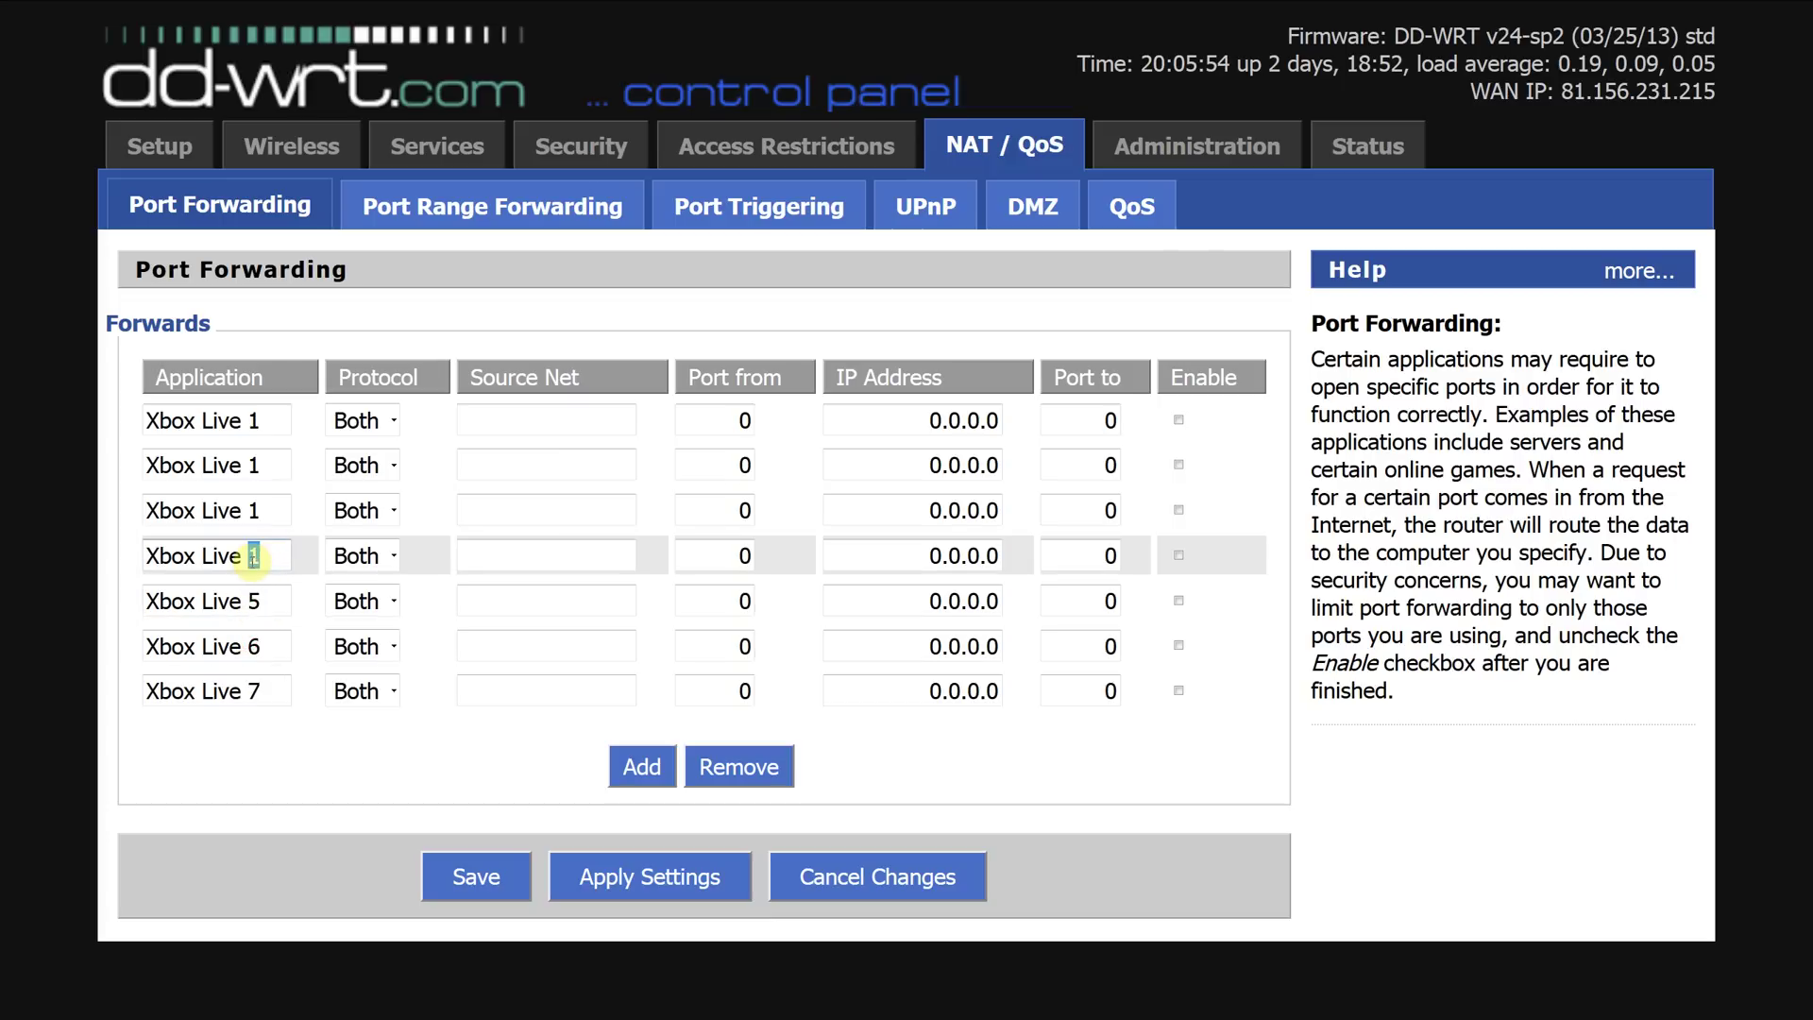
{"action": "type", "text": "4"}
{"action": "double_click", "coordinate": [255, 512]}
{"action": "type", "text": "3"}
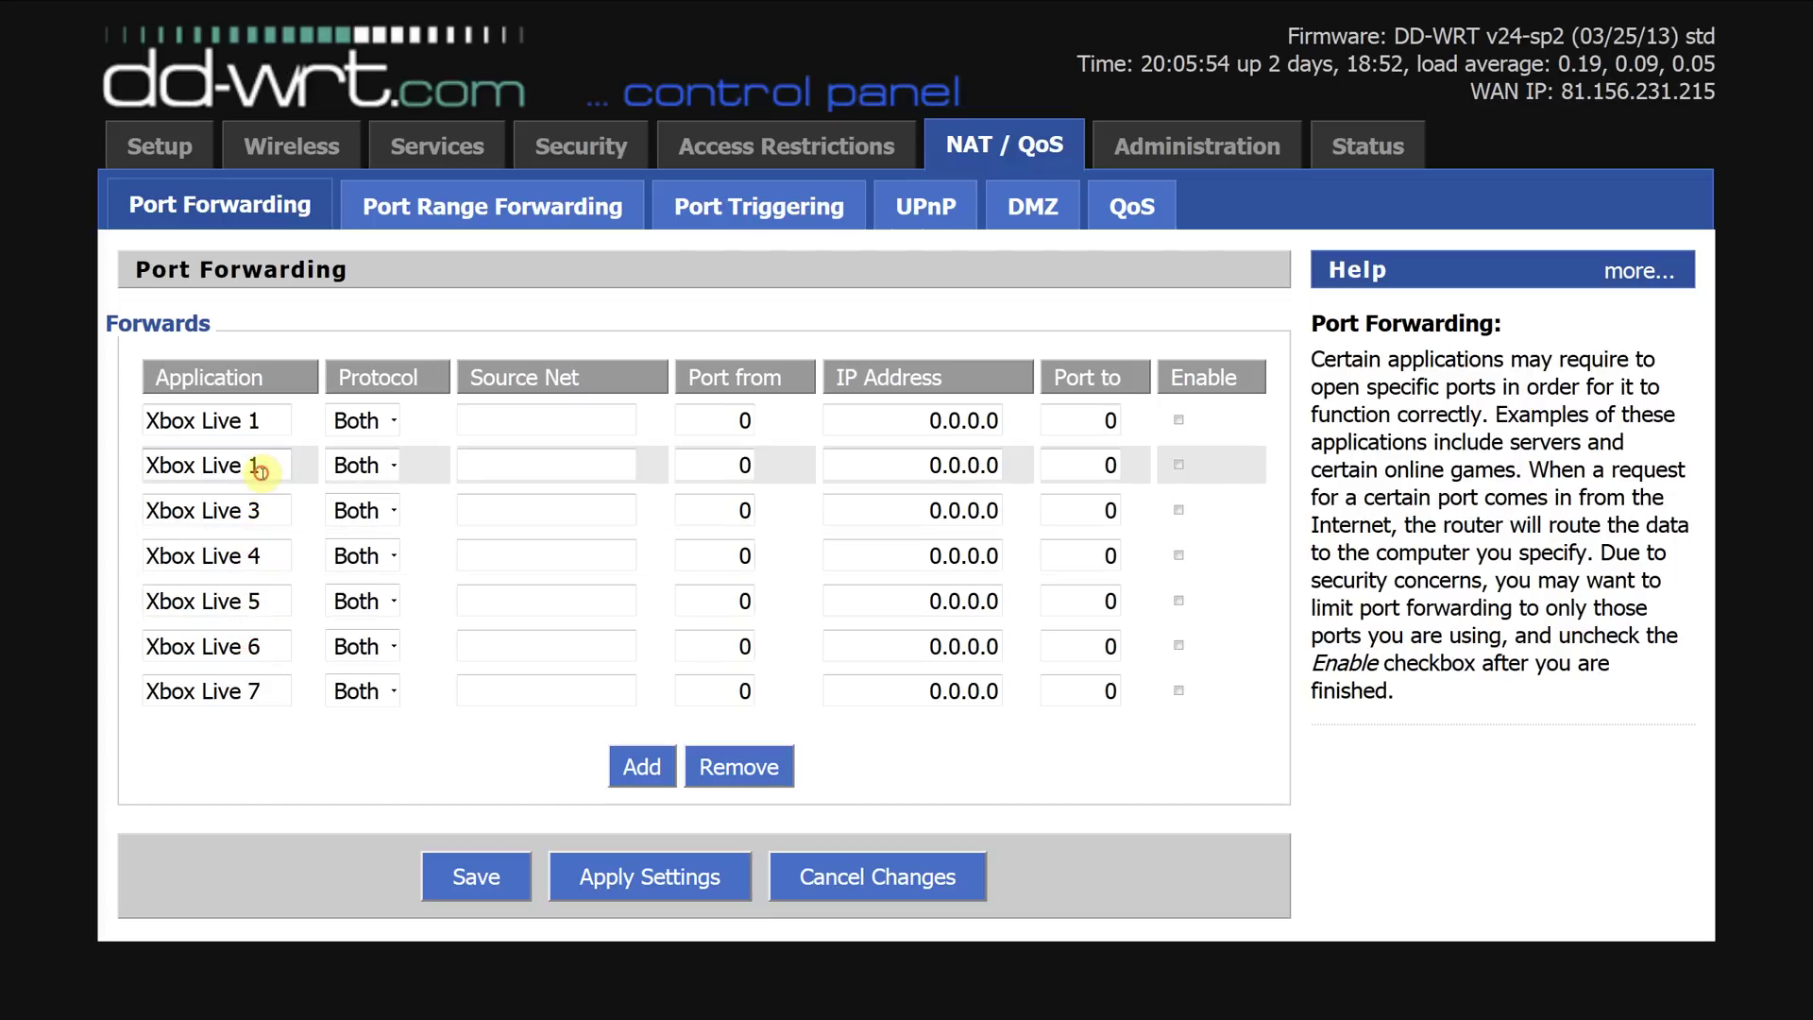
{"action": "double_click", "coordinate": [255, 468]}
{"action": "type", "text": "2"}
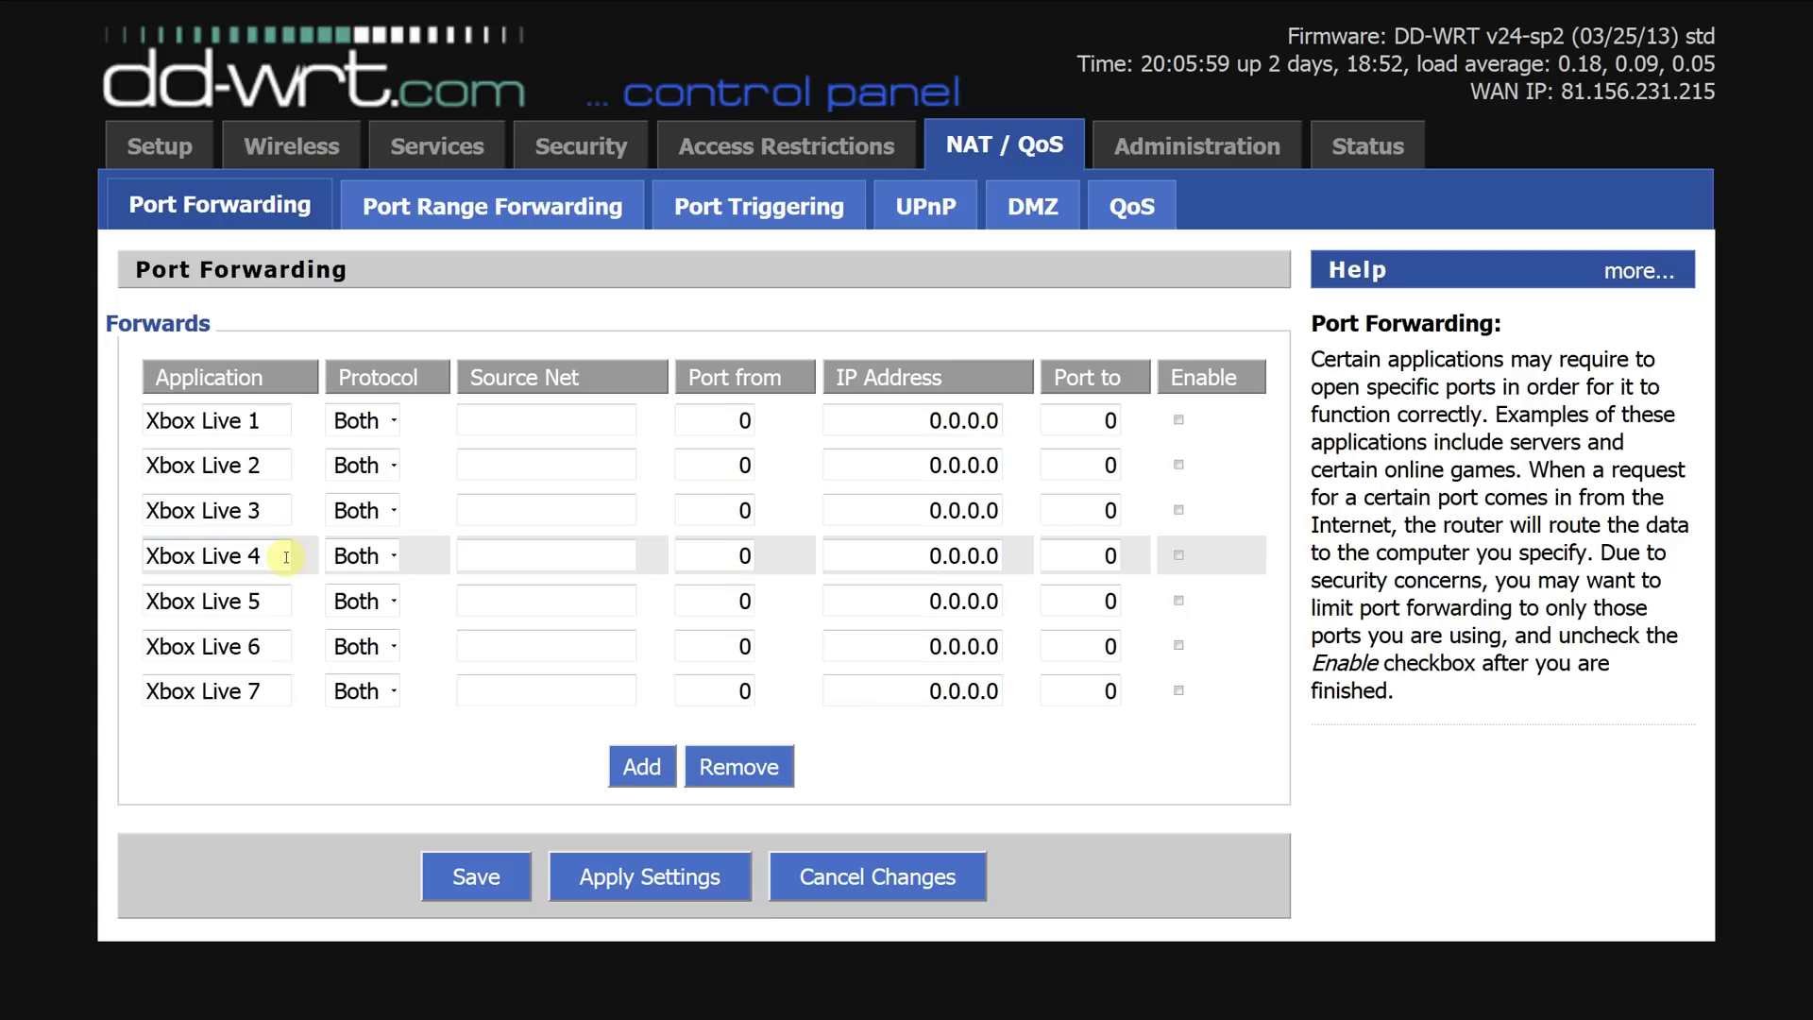
Step: Give Xbox Live 1 UDP protocol, starting port 88 and IP 192.168.1.24
{"action": "left_click", "coordinate": [546, 421]}
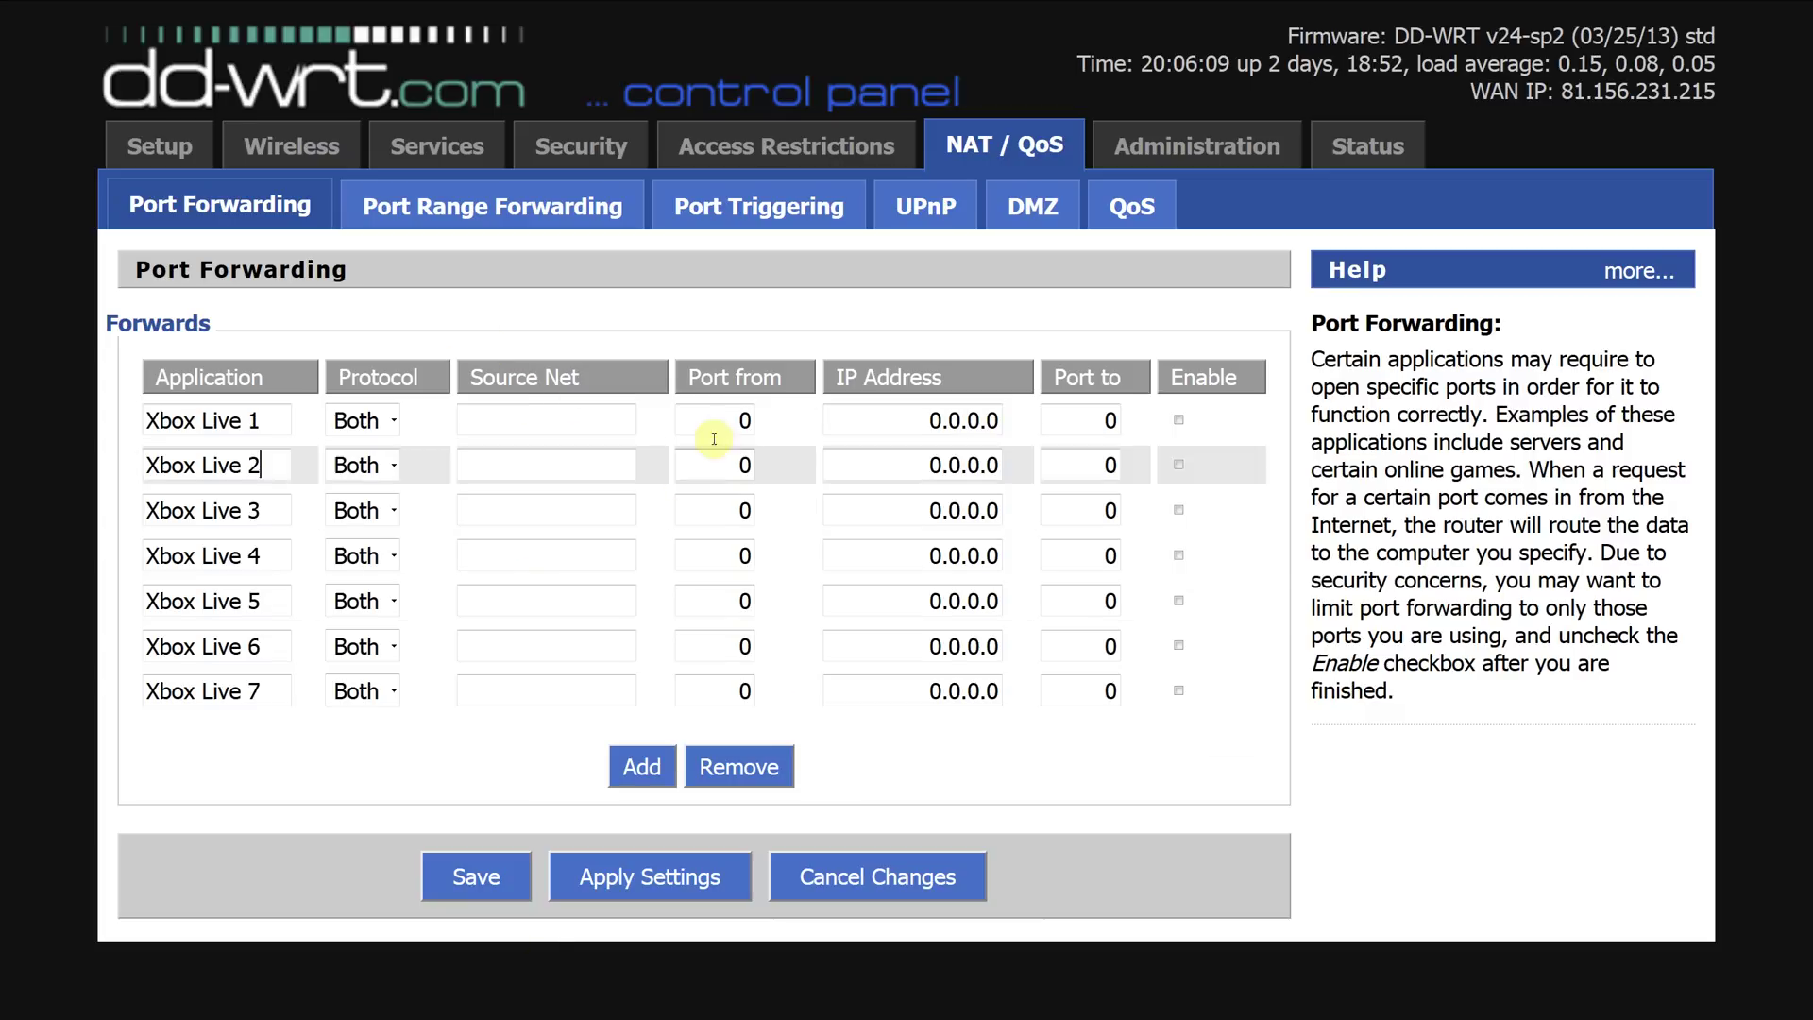
{"action": "double_click", "coordinate": [737, 418]}
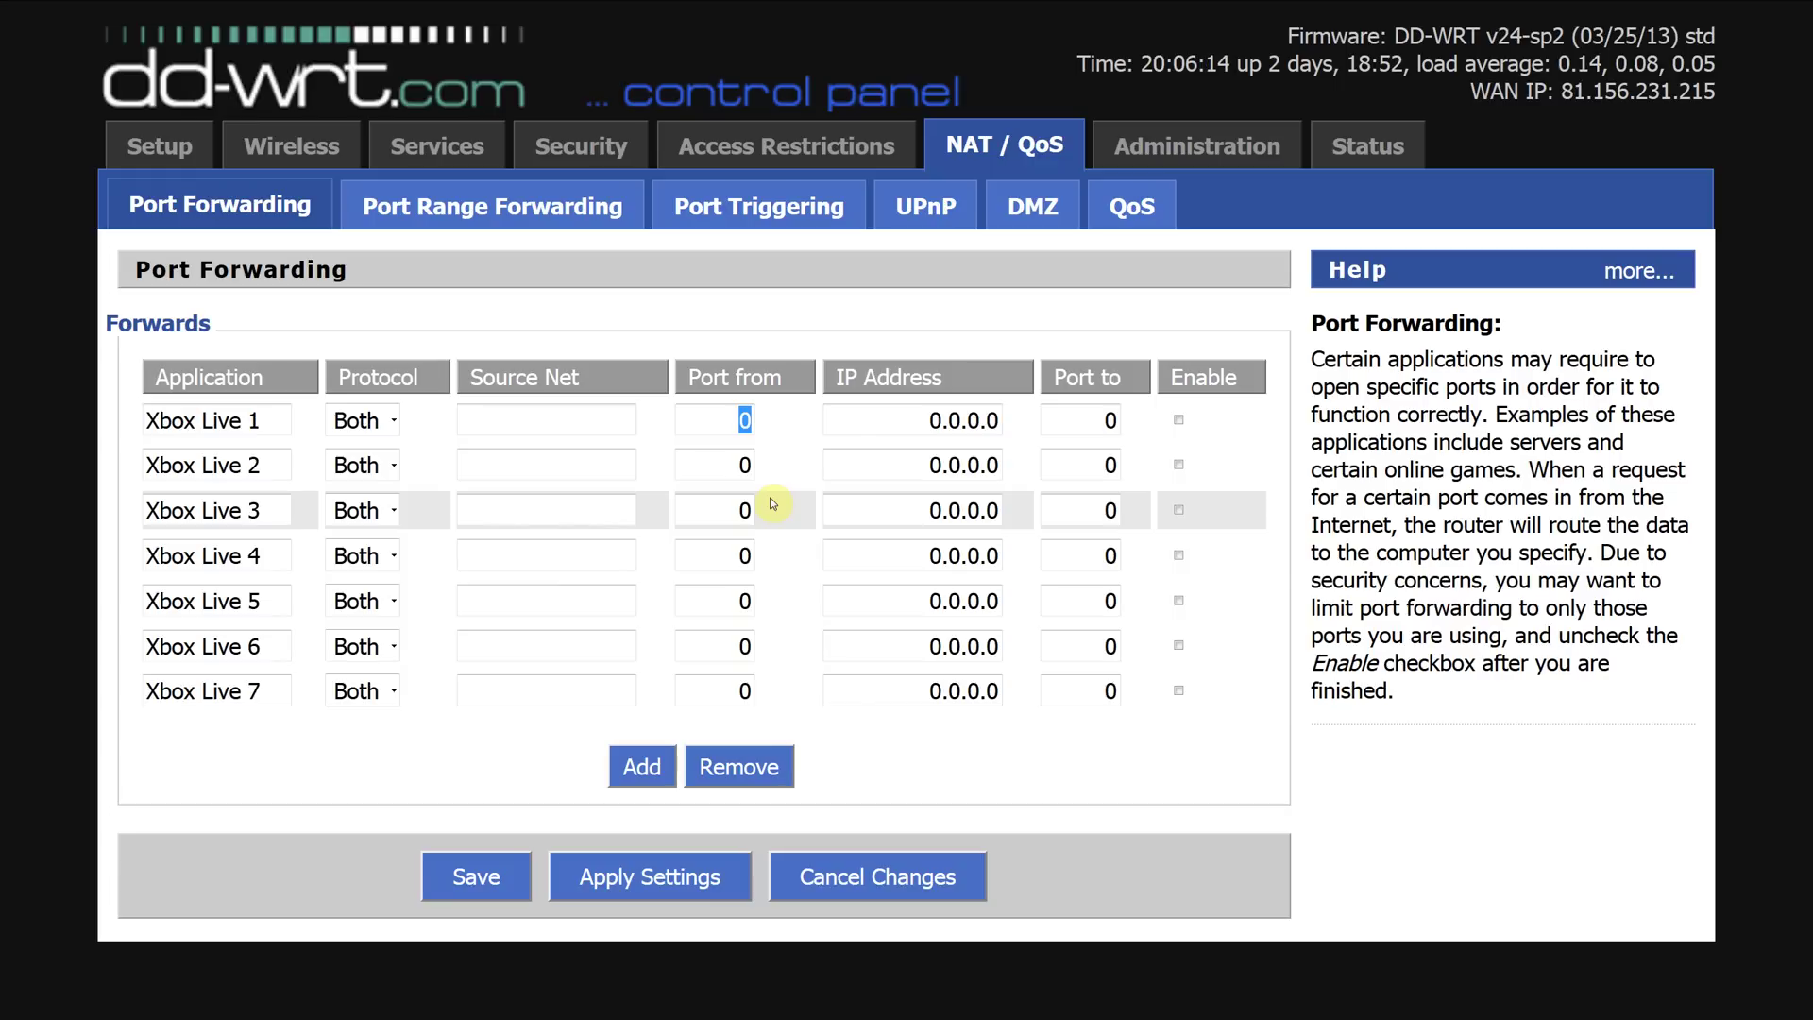
{"action": "type", "text": "88"}
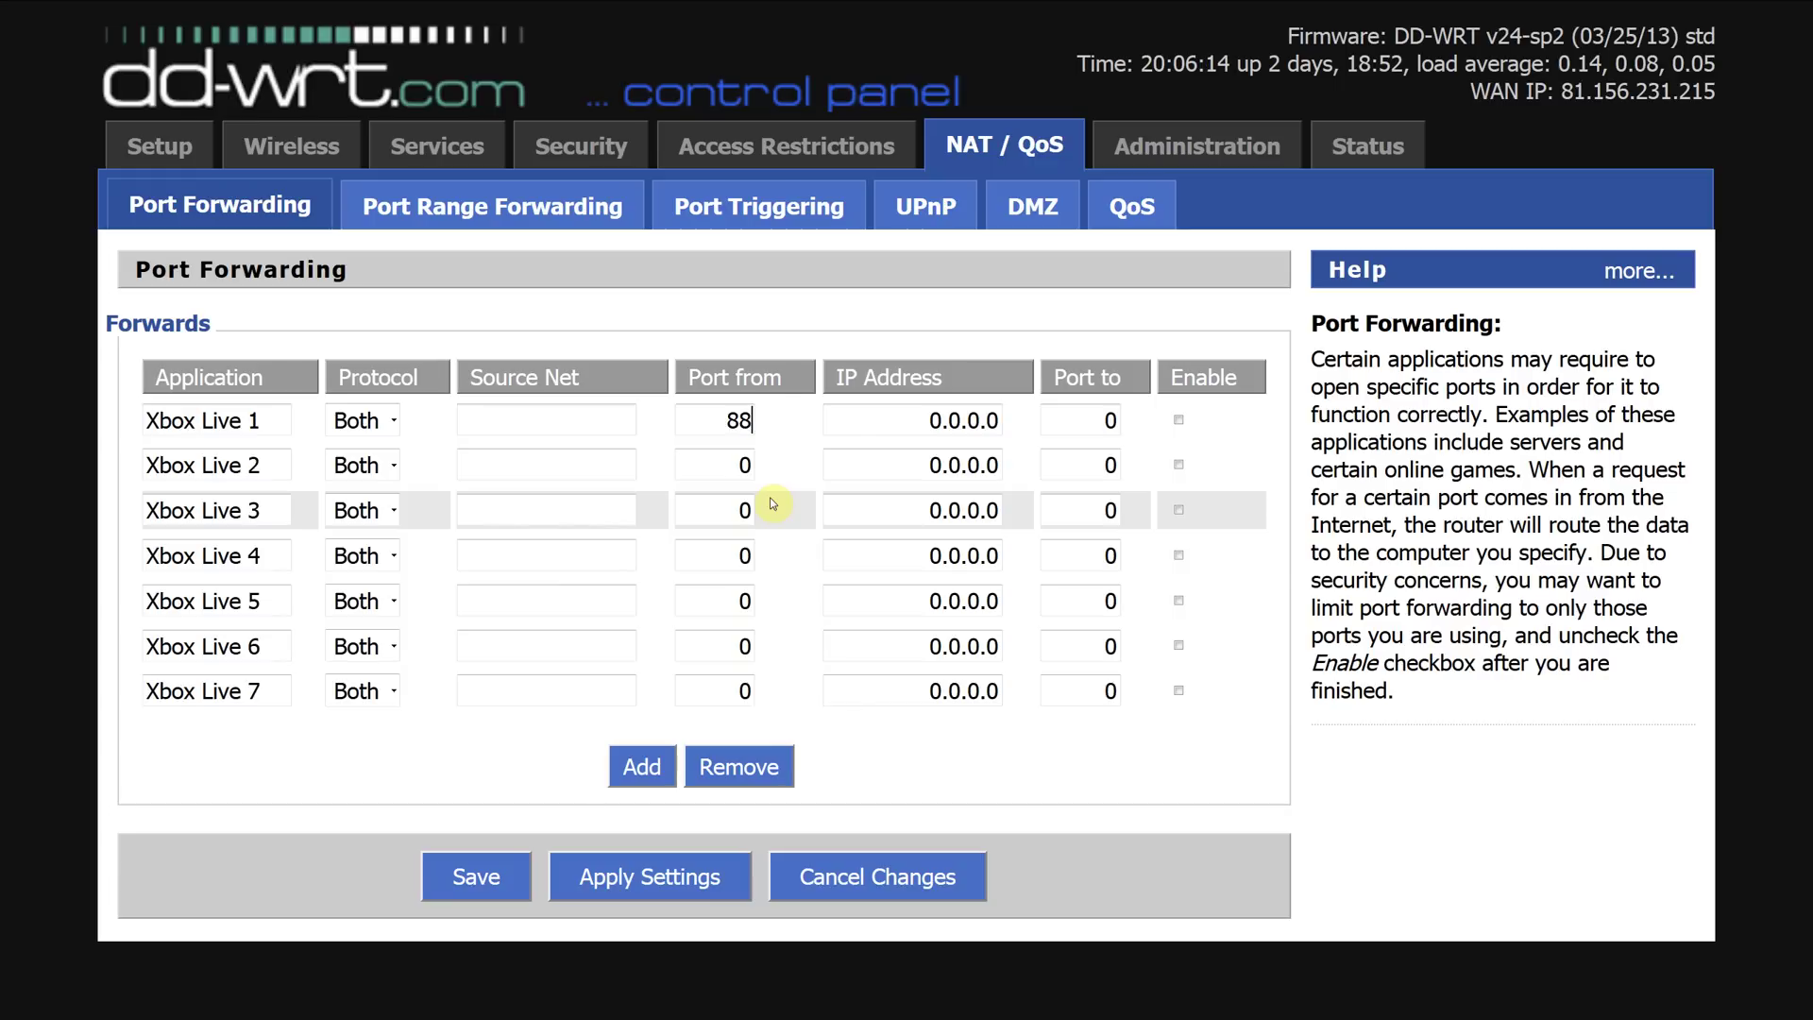
{"action": "left_click", "coordinate": [377, 419]}
{"action": "left_click", "coordinate": [368, 478]}
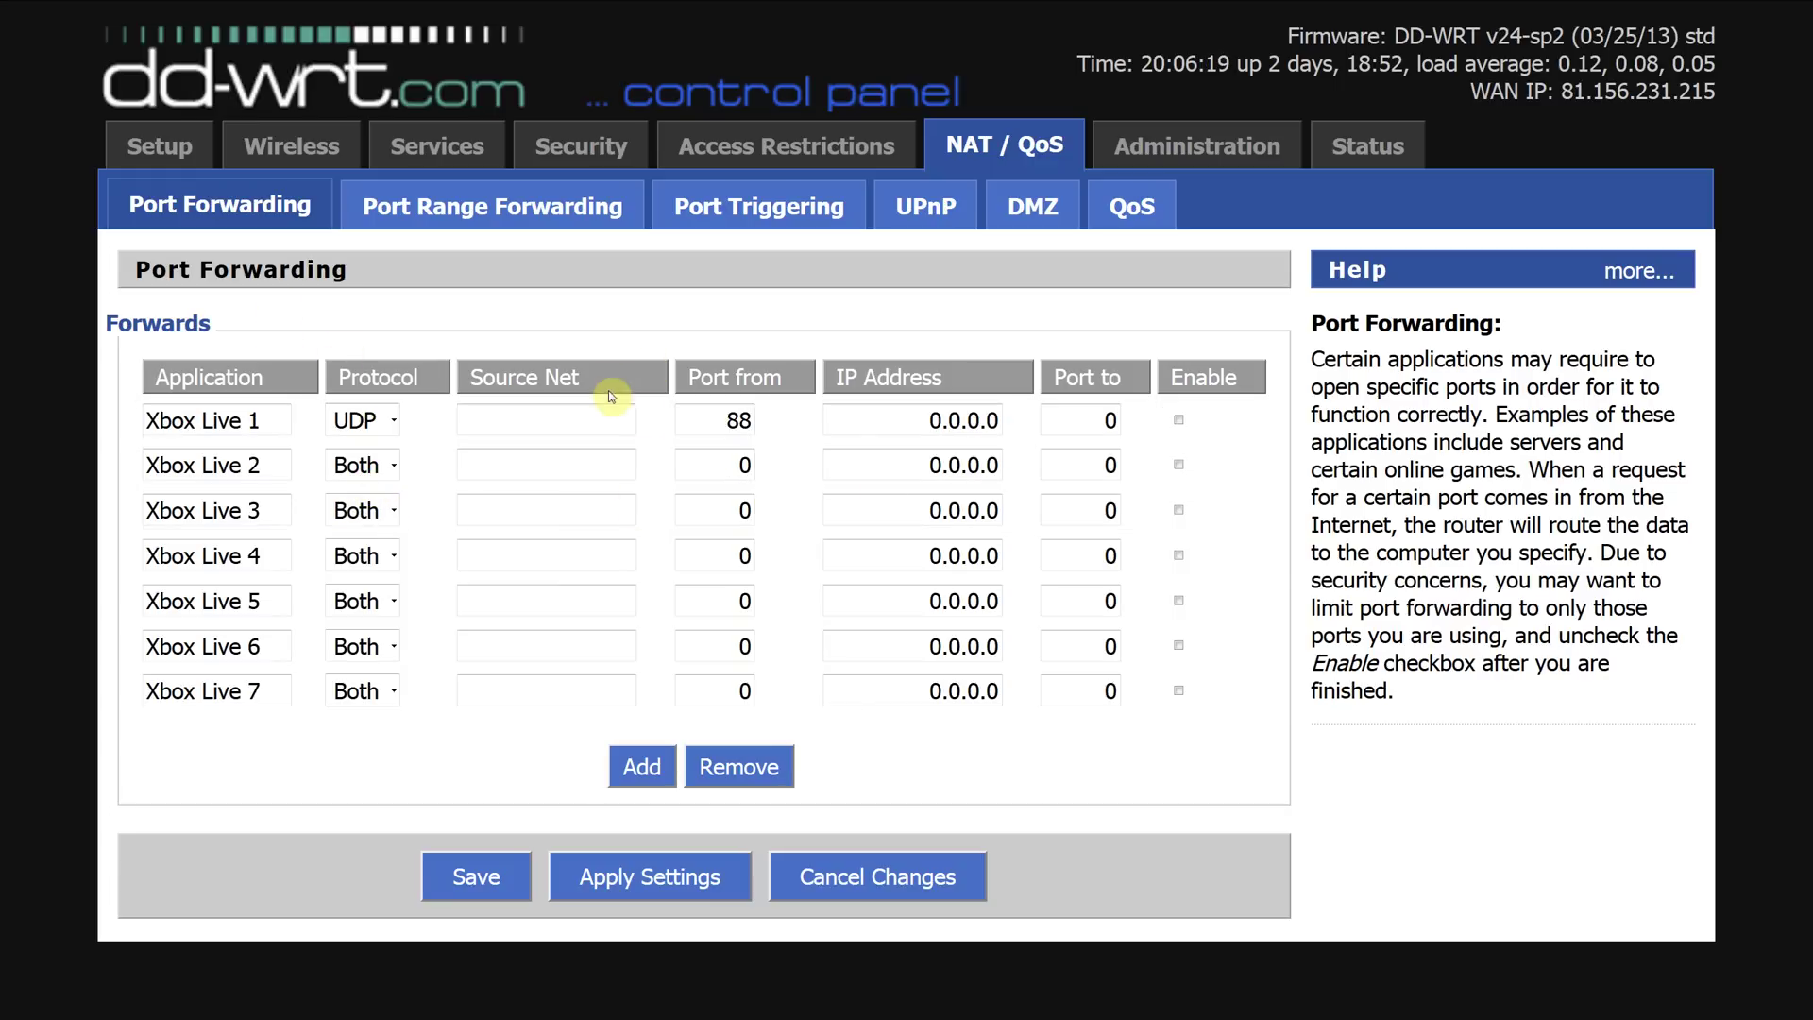
{"action": "left_click", "coordinate": [609, 423]}
{"action": "left_click", "coordinate": [731, 419]}
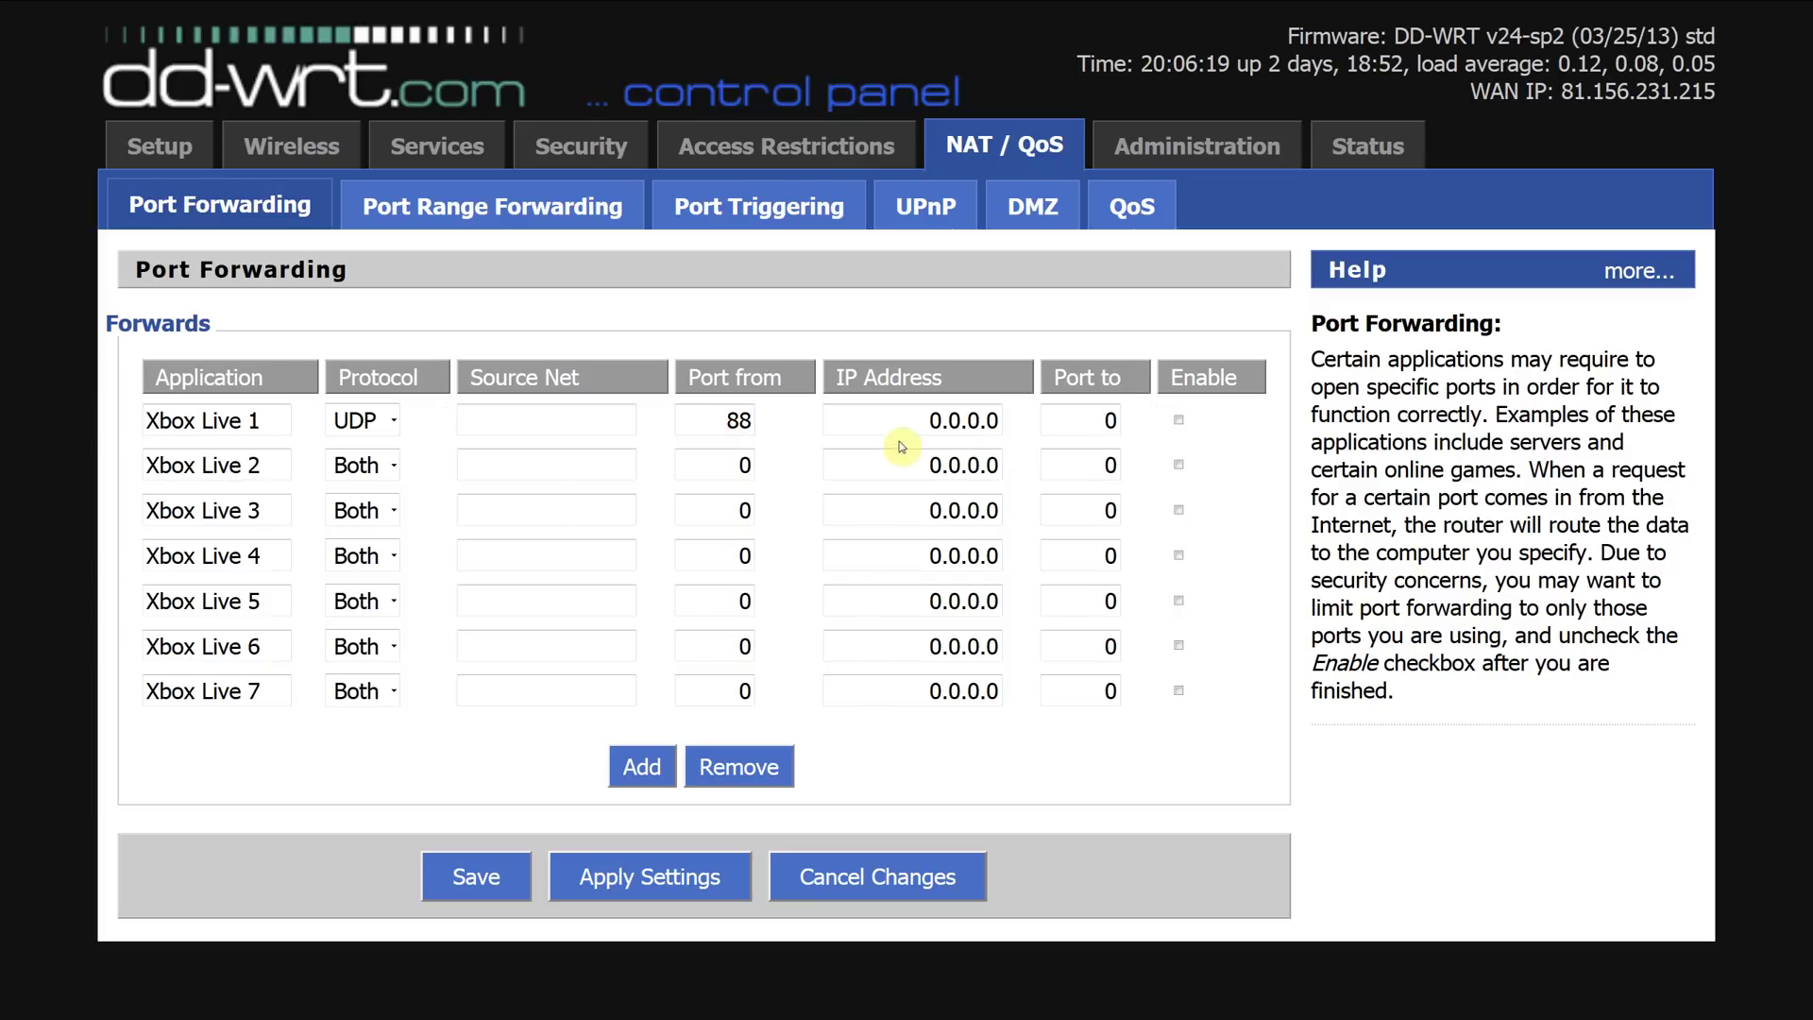
{"action": "left_click", "coordinate": [920, 421]}
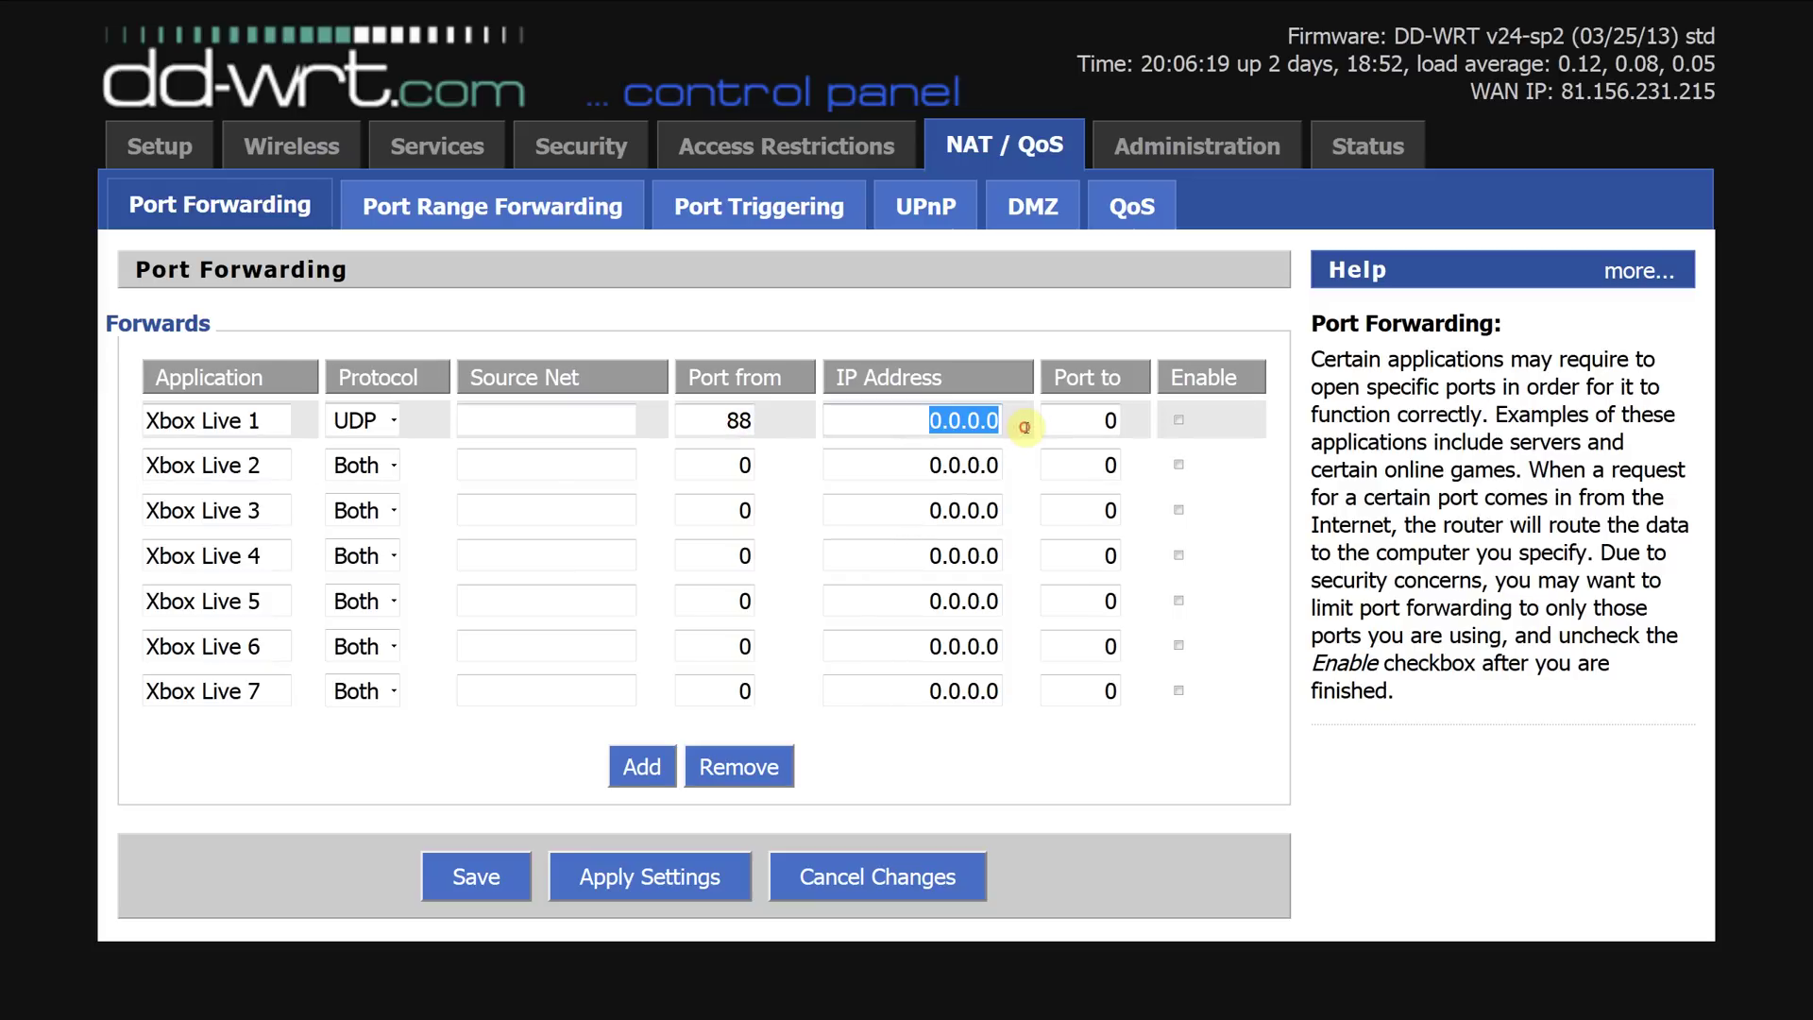
{"action": "type", "text": "192.168"}
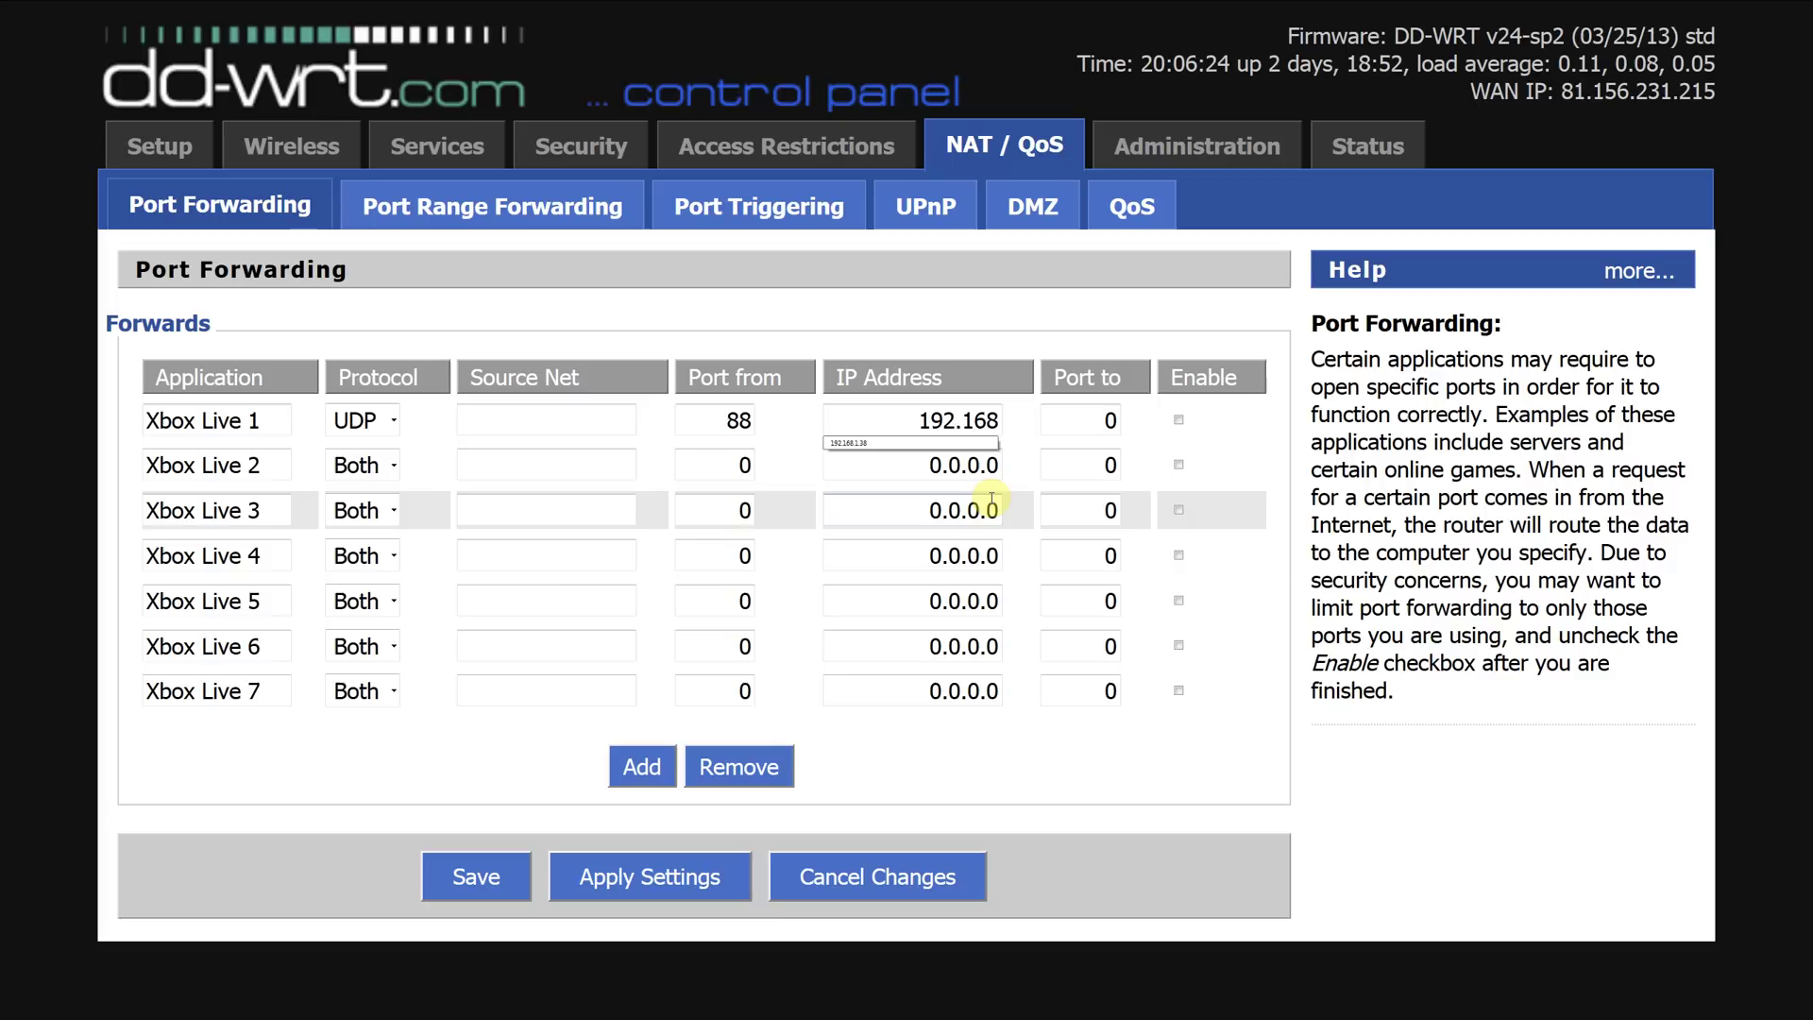
{"action": "type", "text": ".1."}
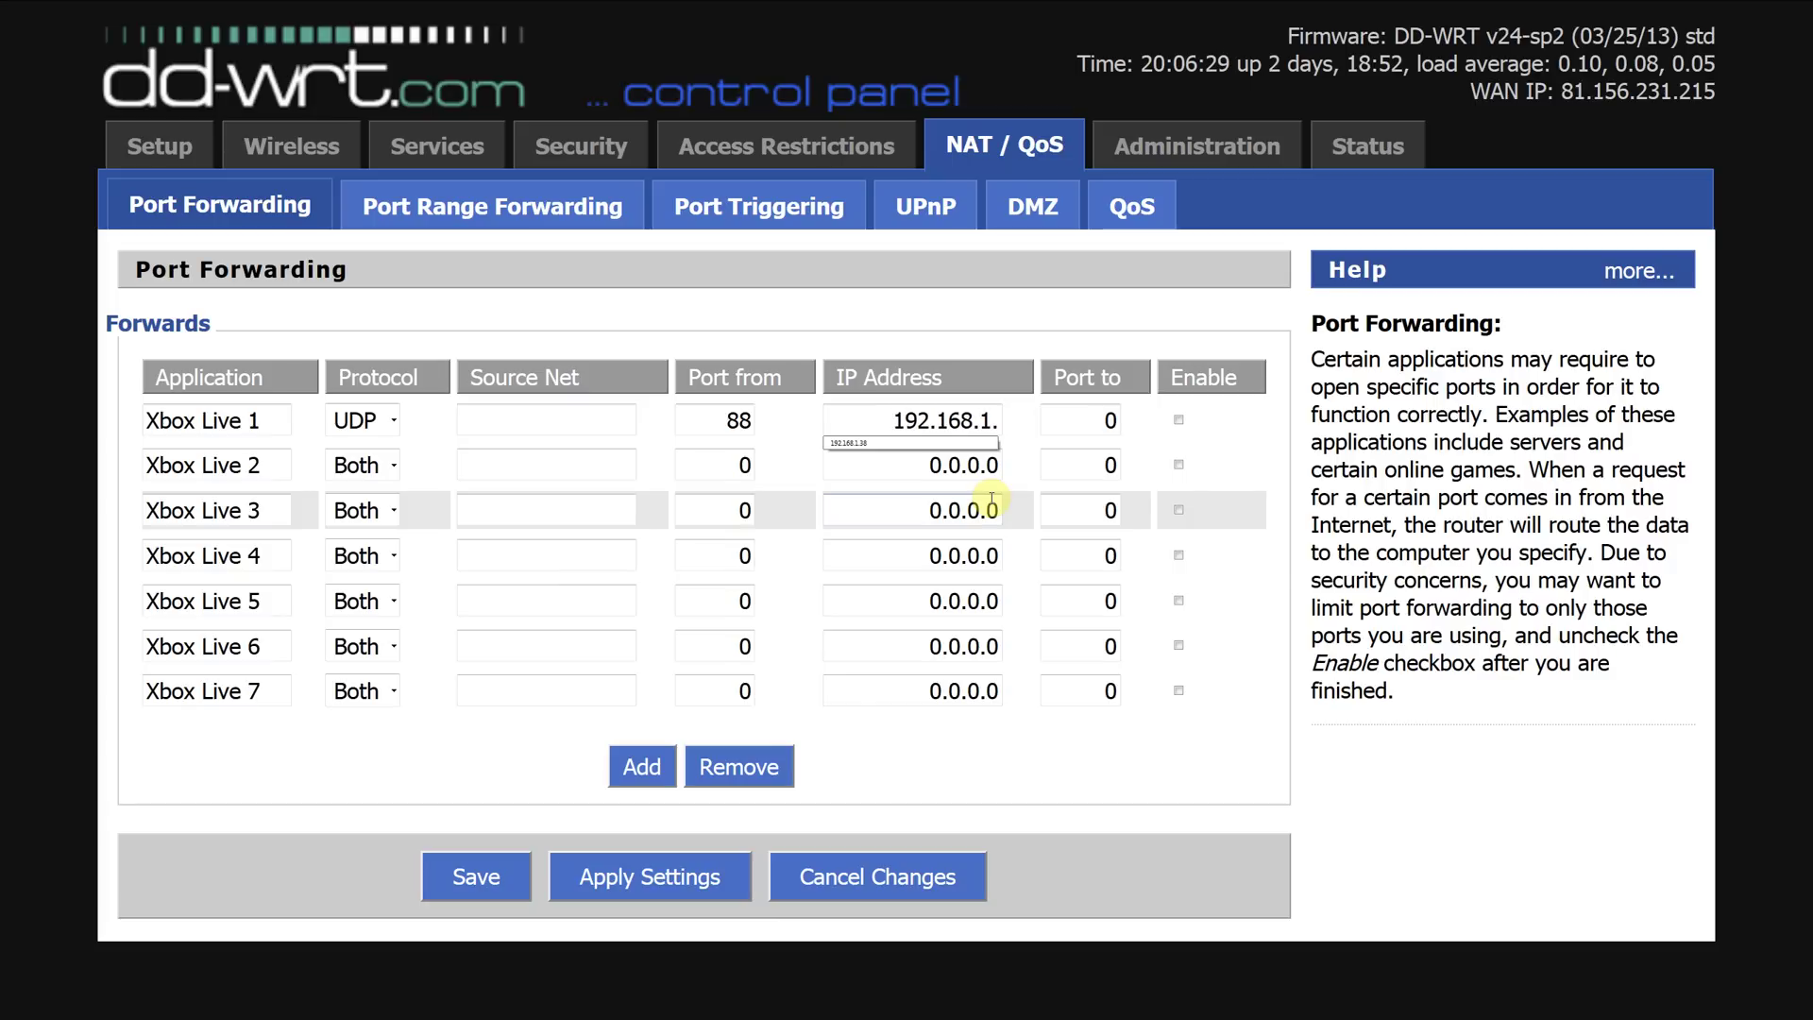
{"action": "type", "text": "24"}
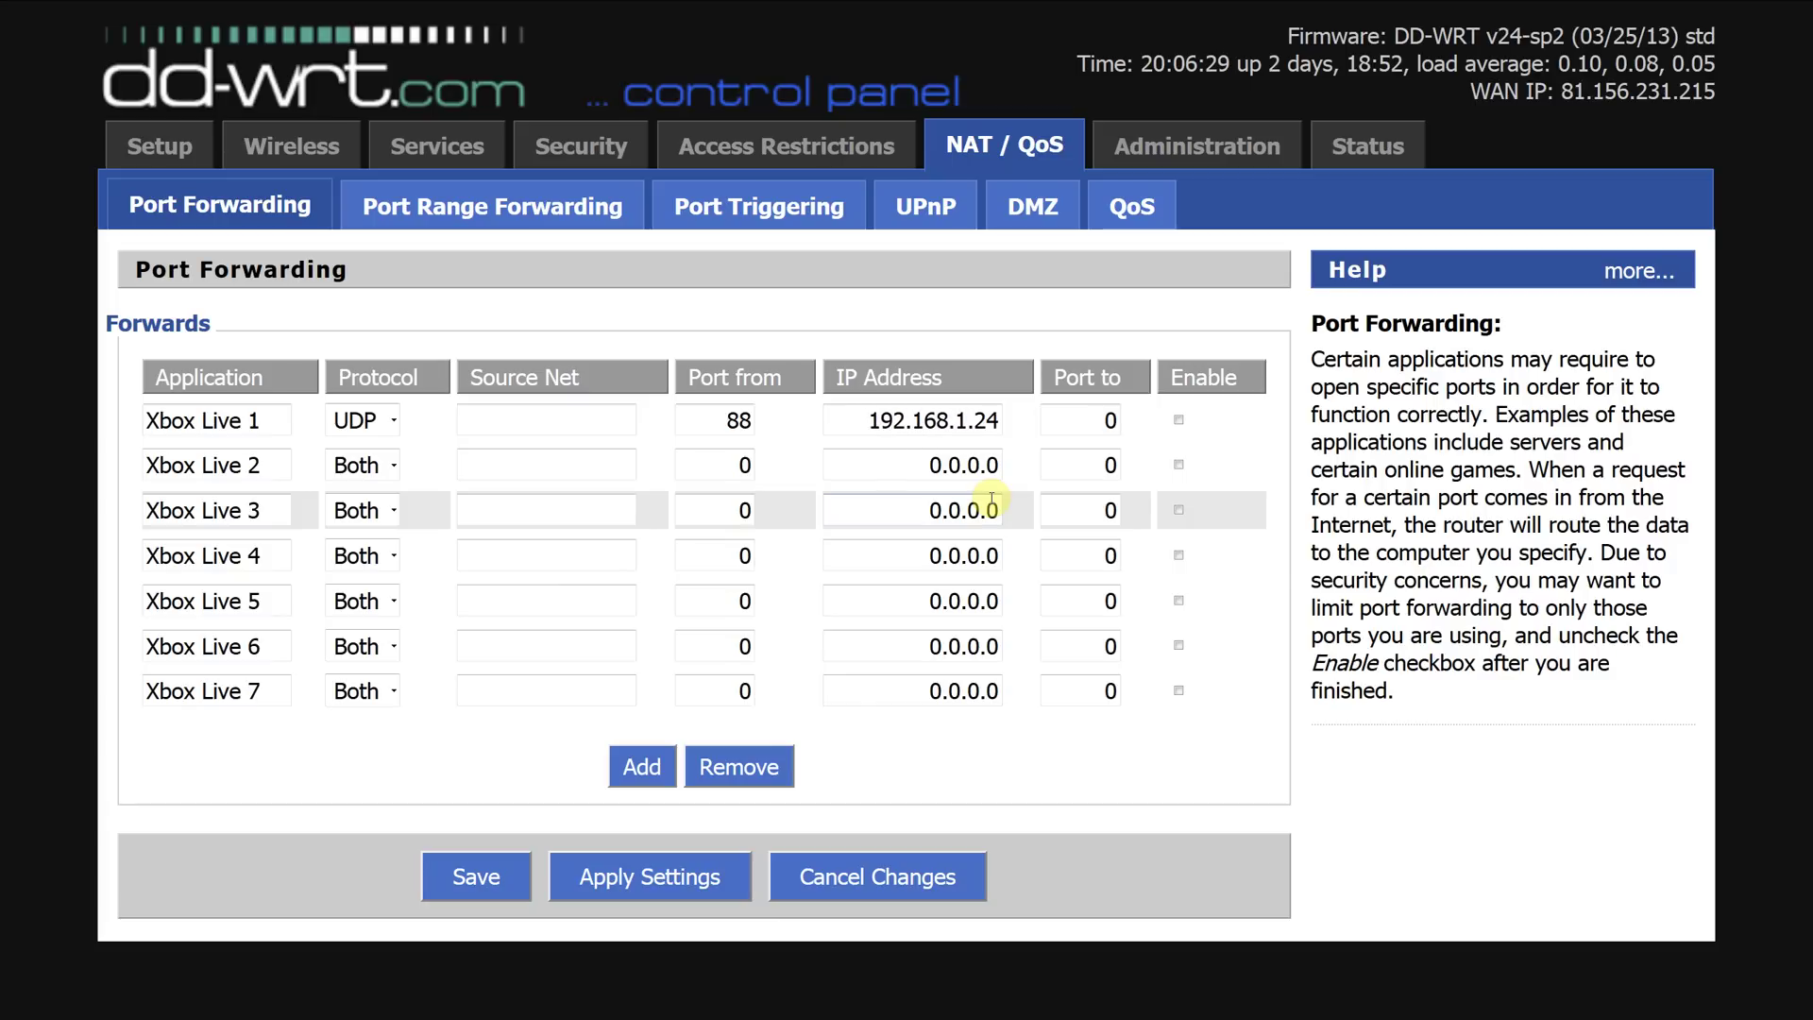
Step: Copy 192.168.1.24 from the first rule into the IP Address of rules 2 through 7
{"action": "key", "text": "ctrl+a"}
{"action": "key", "text": "ctrl+c"}
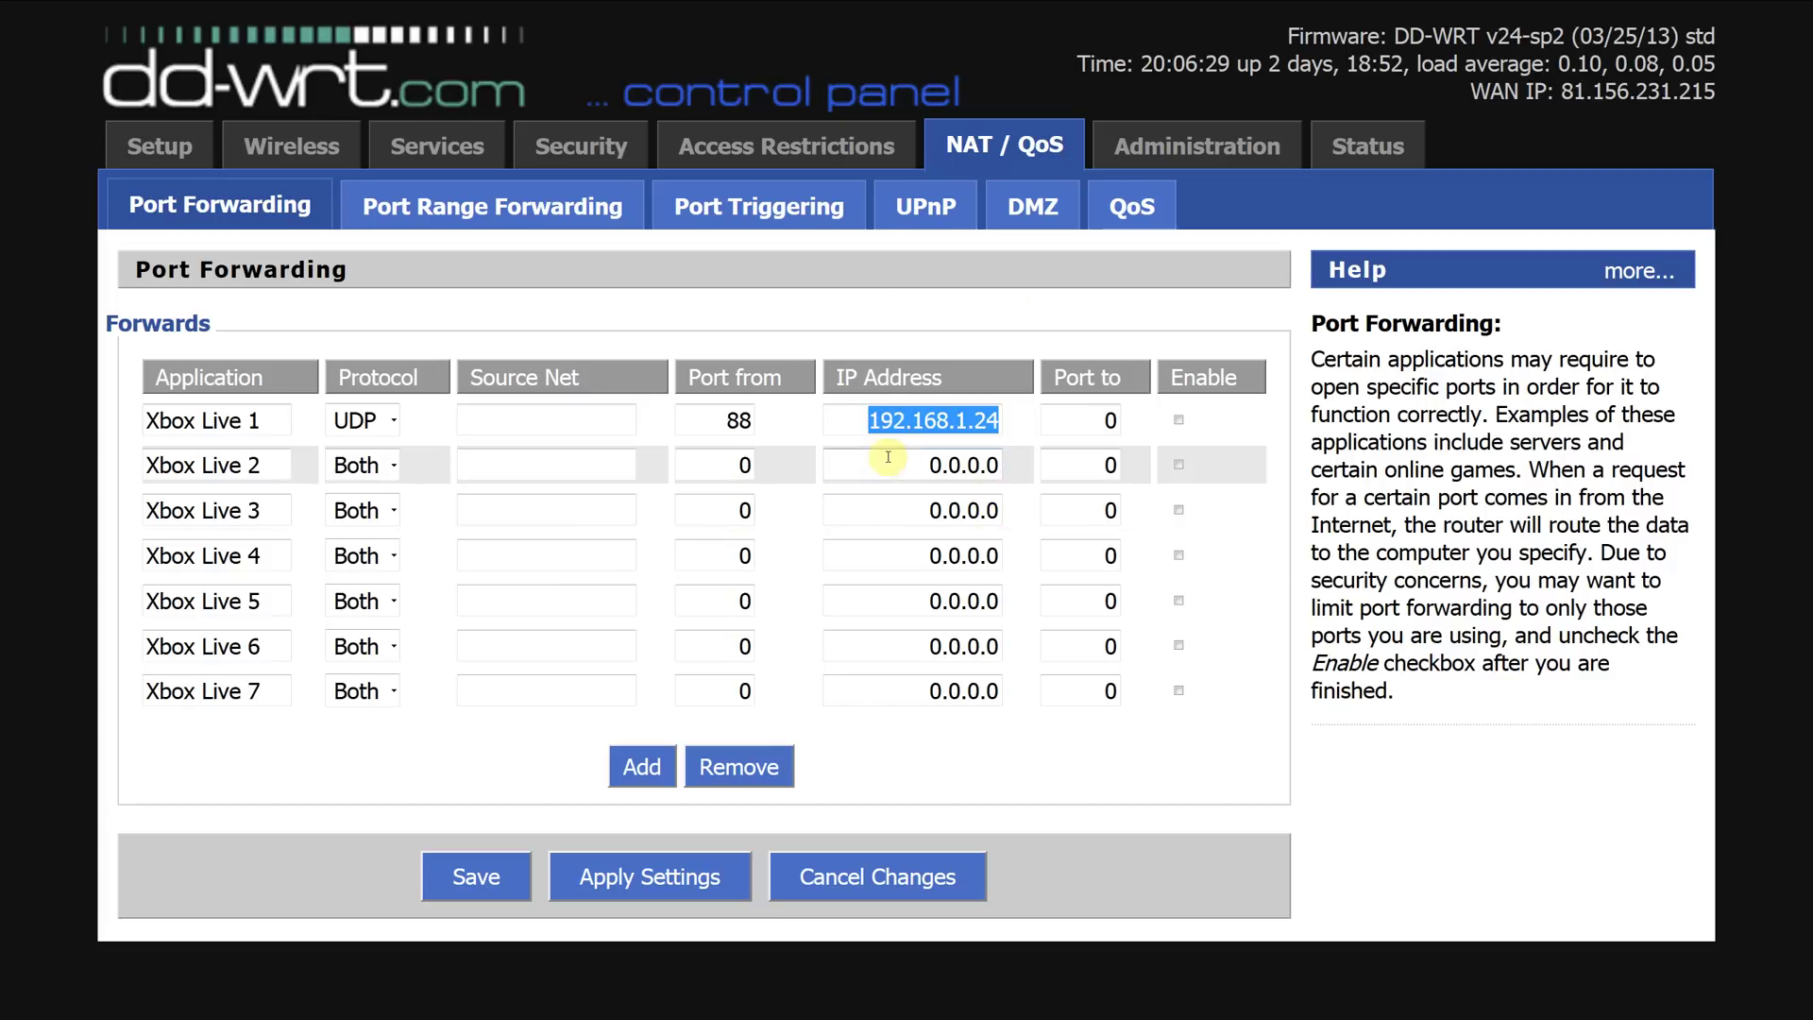
{"action": "double_click", "coordinate": [996, 463]}
{"action": "key", "text": "ctrl+v"}
{"action": "left_click", "coordinate": [899, 514]}
{"action": "key", "text": "ctrl+a"}
{"action": "key", "text": "ctrl+v"}
{"action": "left_click", "coordinate": [922, 555]}
{"action": "key", "text": "ctrl+a"}
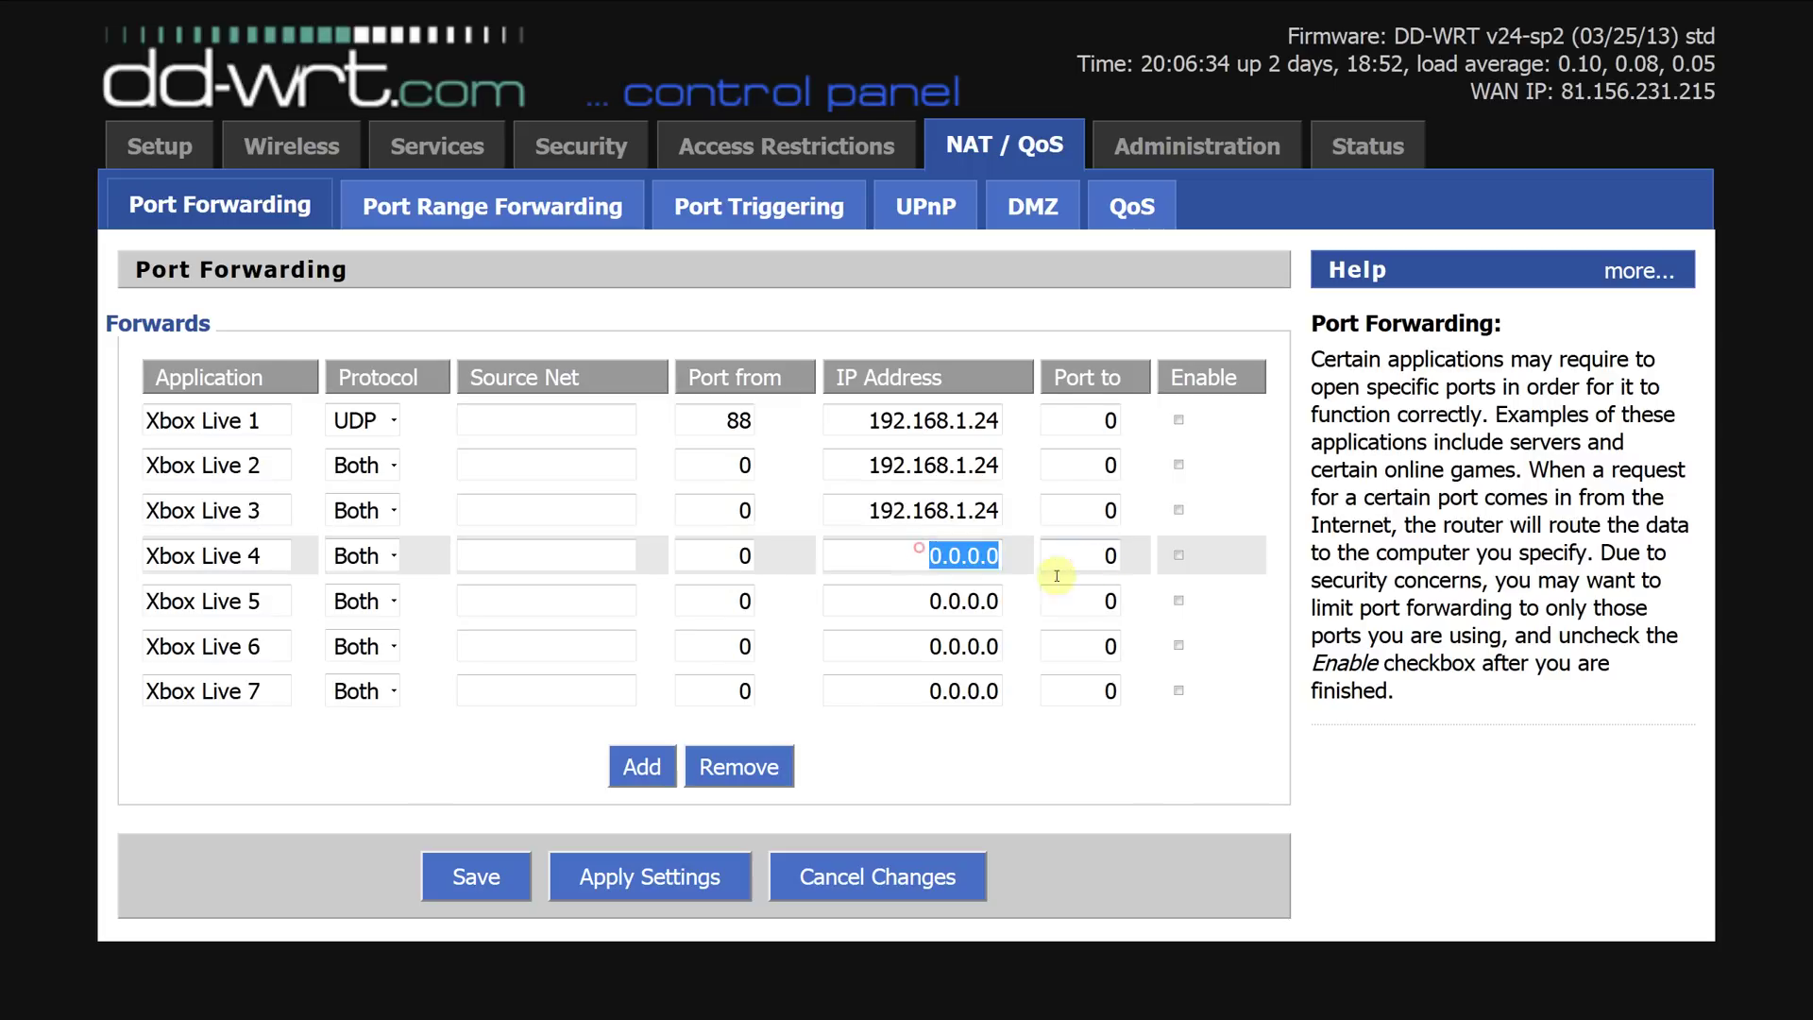
{"action": "key", "text": "ctrl+v"}
{"action": "left_click", "coordinate": [895, 601]}
{"action": "key", "text": "ctrl+a"}
{"action": "key", "text": "ctrl+v"}
{"action": "left_click", "coordinate": [925, 646]}
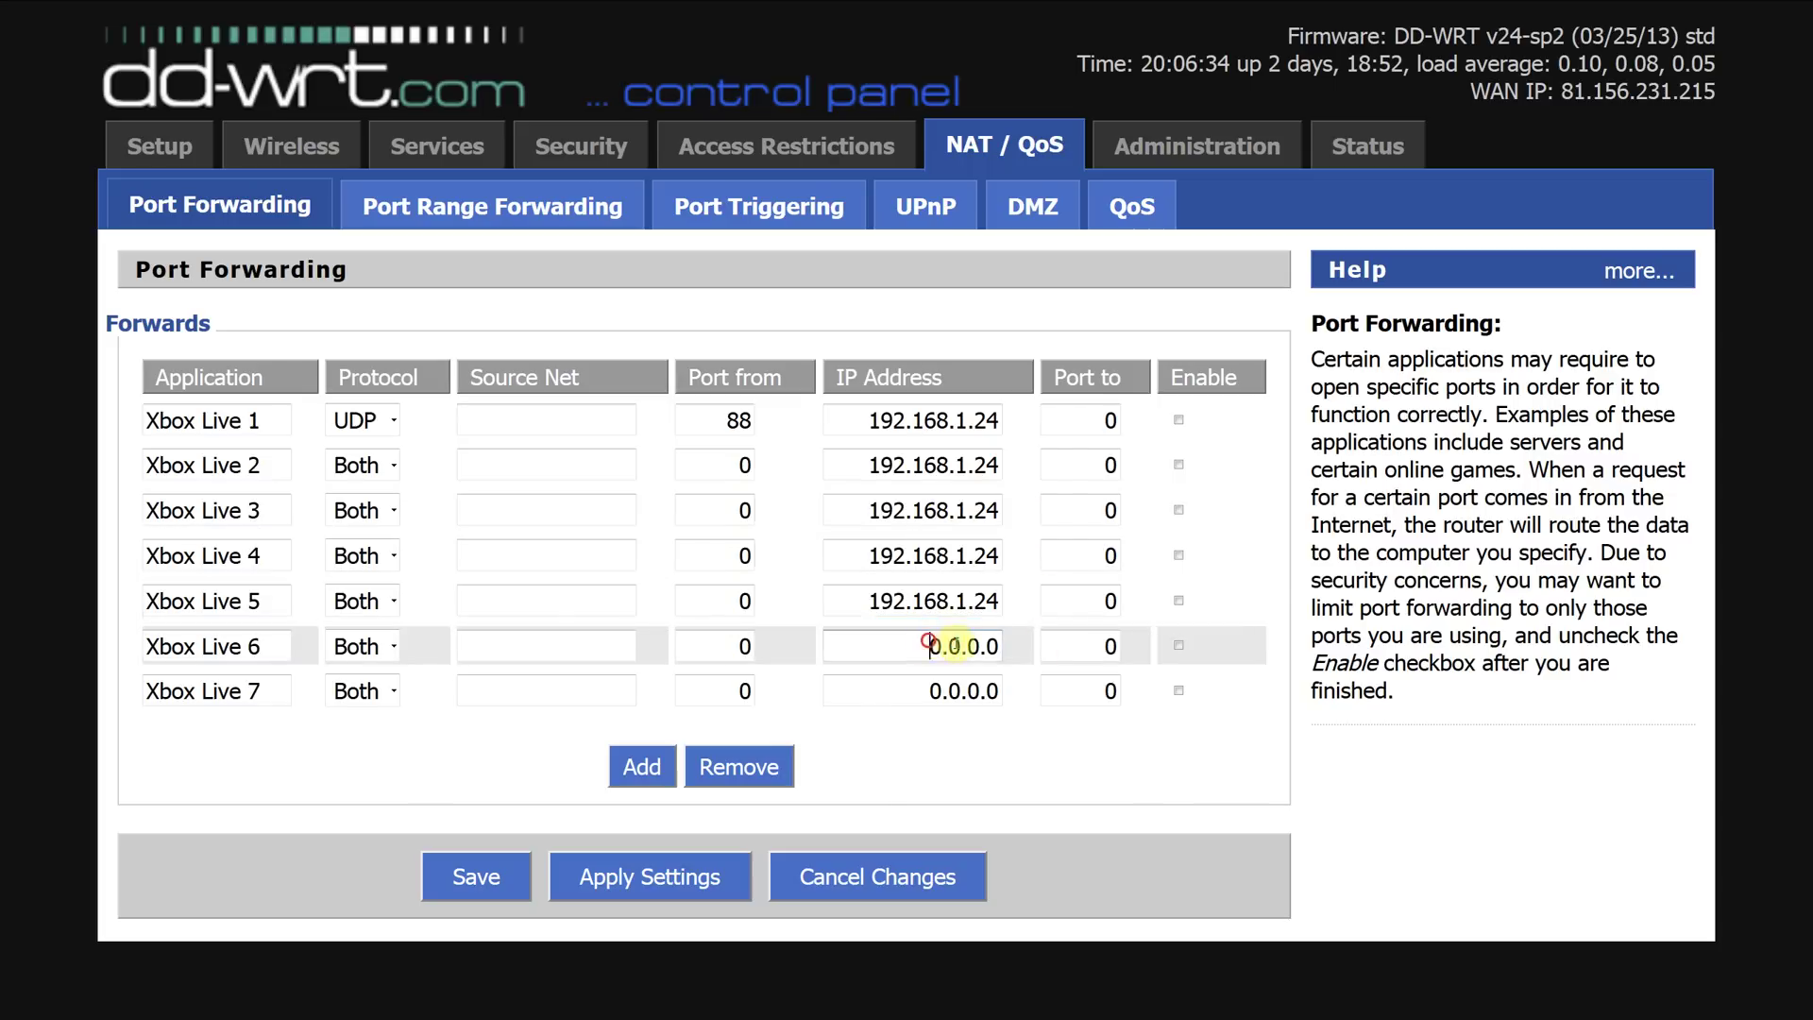
{"action": "key", "text": "ctrl+a"}
{"action": "key", "text": "ctrl+v"}
{"action": "left_click", "coordinate": [920, 687]}
{"action": "key", "text": "ctrl+a"}
{"action": "key", "text": "ctrl+v"}
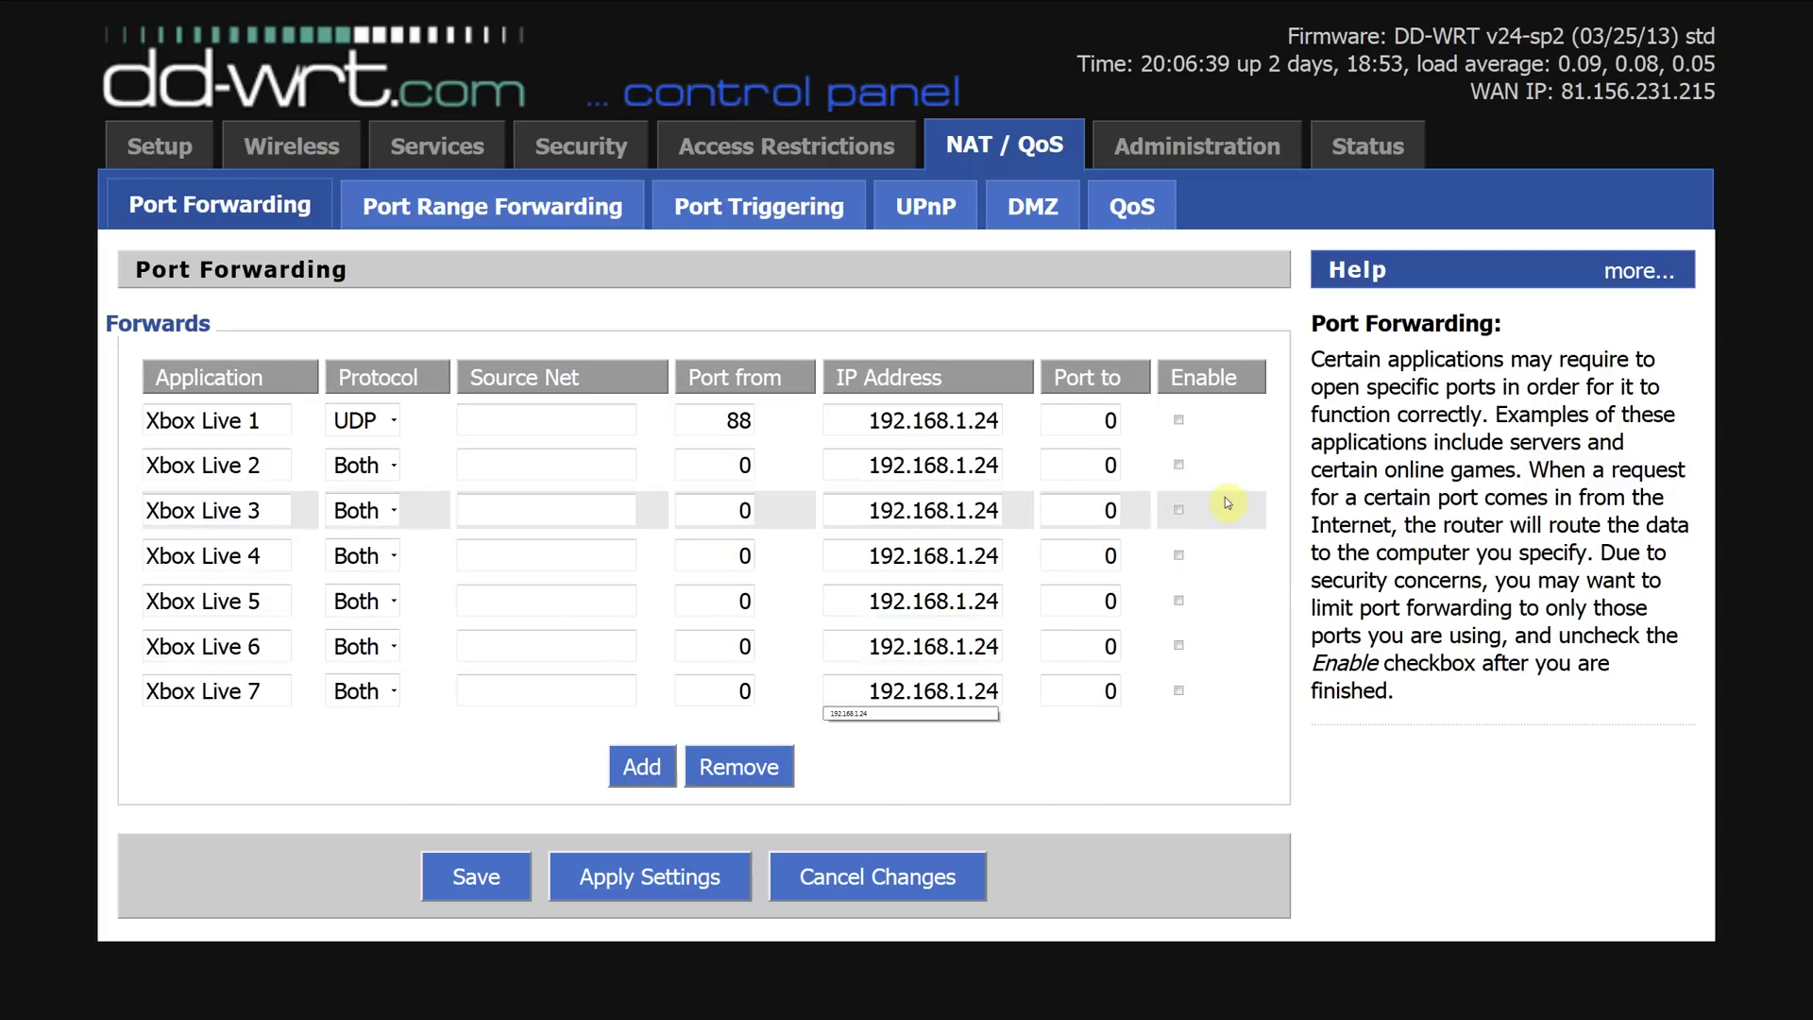
Step: Tick Enable on the Xbox Live 2 through Xbox Live 7 rules
{"action": "left_click", "coordinate": [1179, 465]}
{"action": "left_click", "coordinate": [1178, 510]}
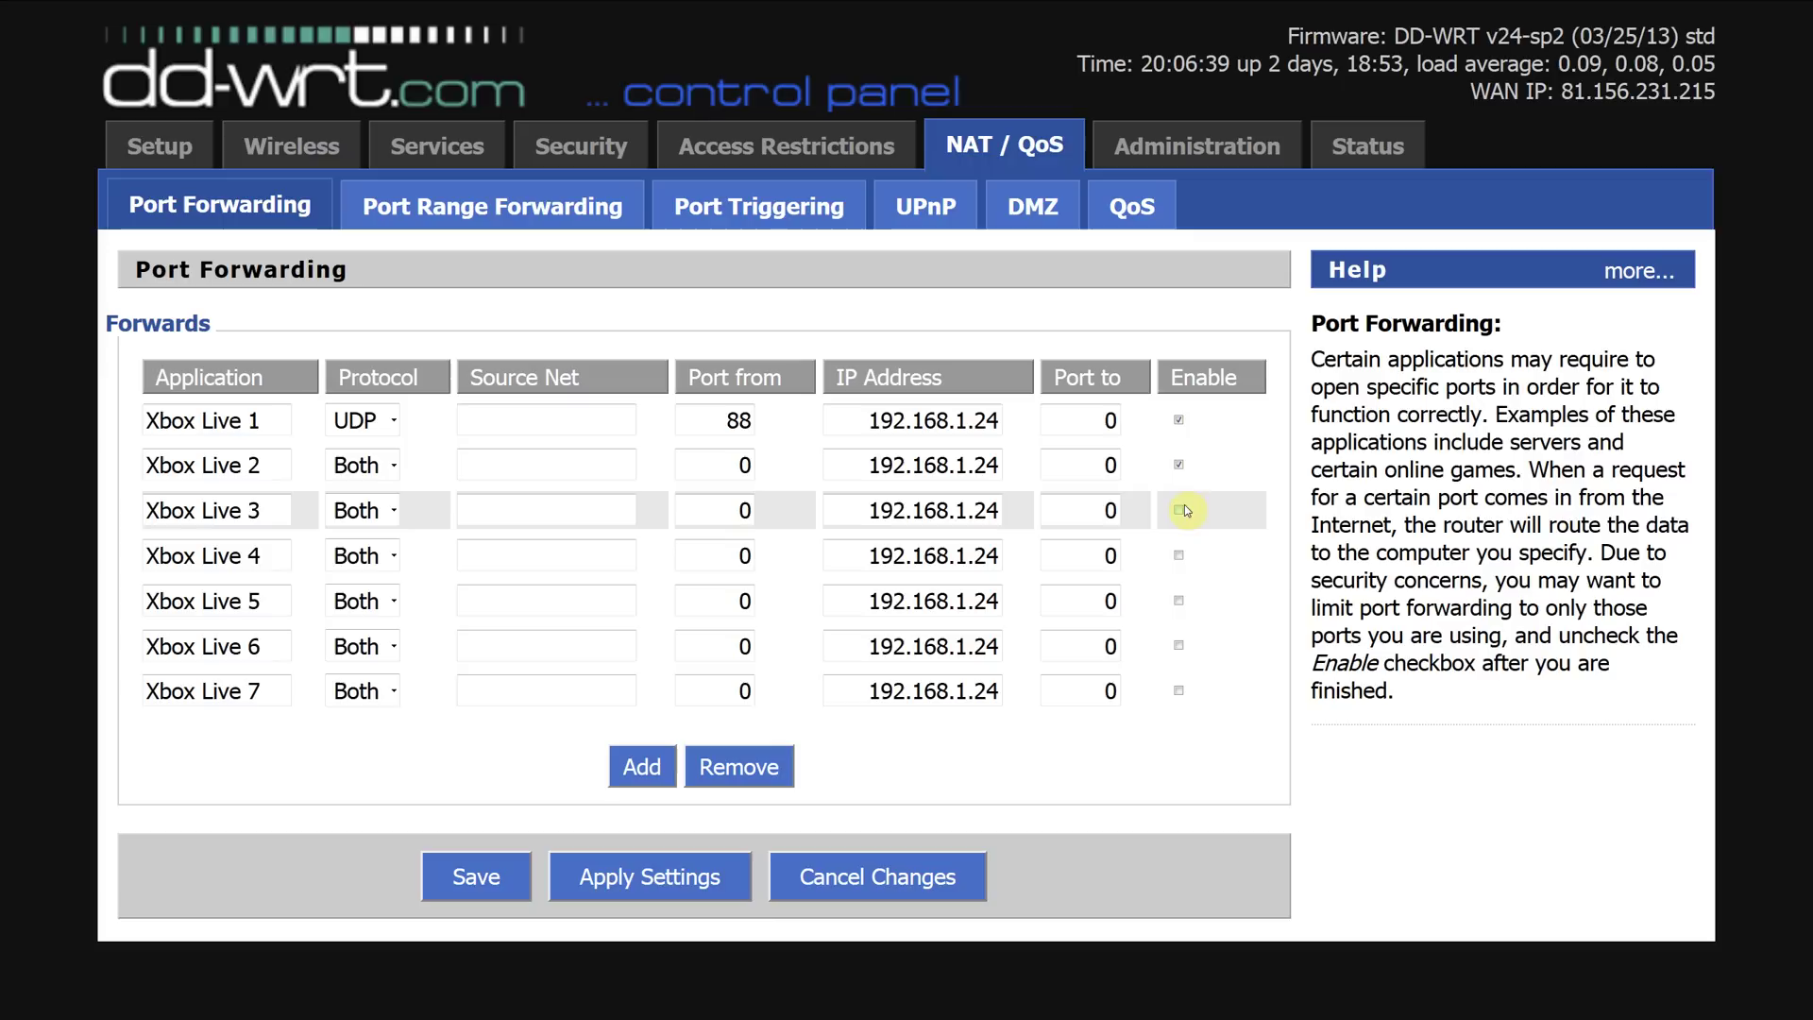
{"action": "left_click", "coordinate": [1177, 555]}
{"action": "left_click", "coordinate": [1179, 601]}
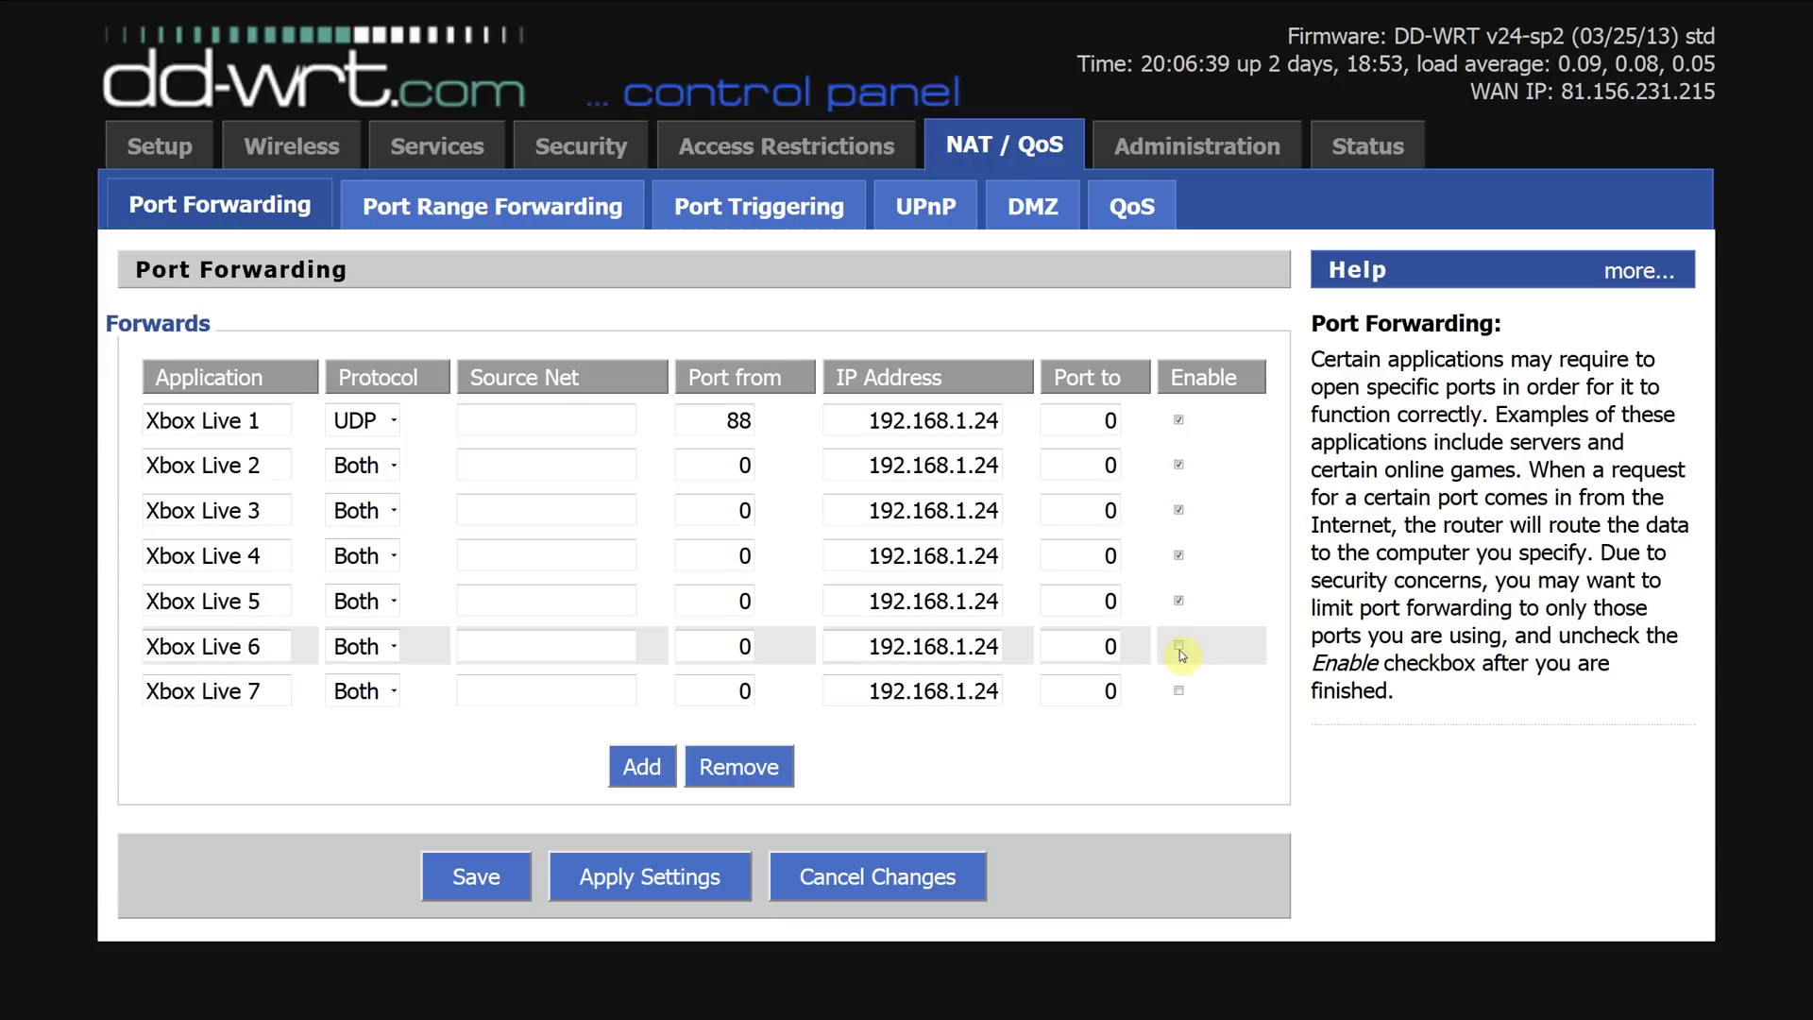
{"action": "left_click", "coordinate": [1178, 645]}
{"action": "left_click", "coordinate": [1180, 691]}
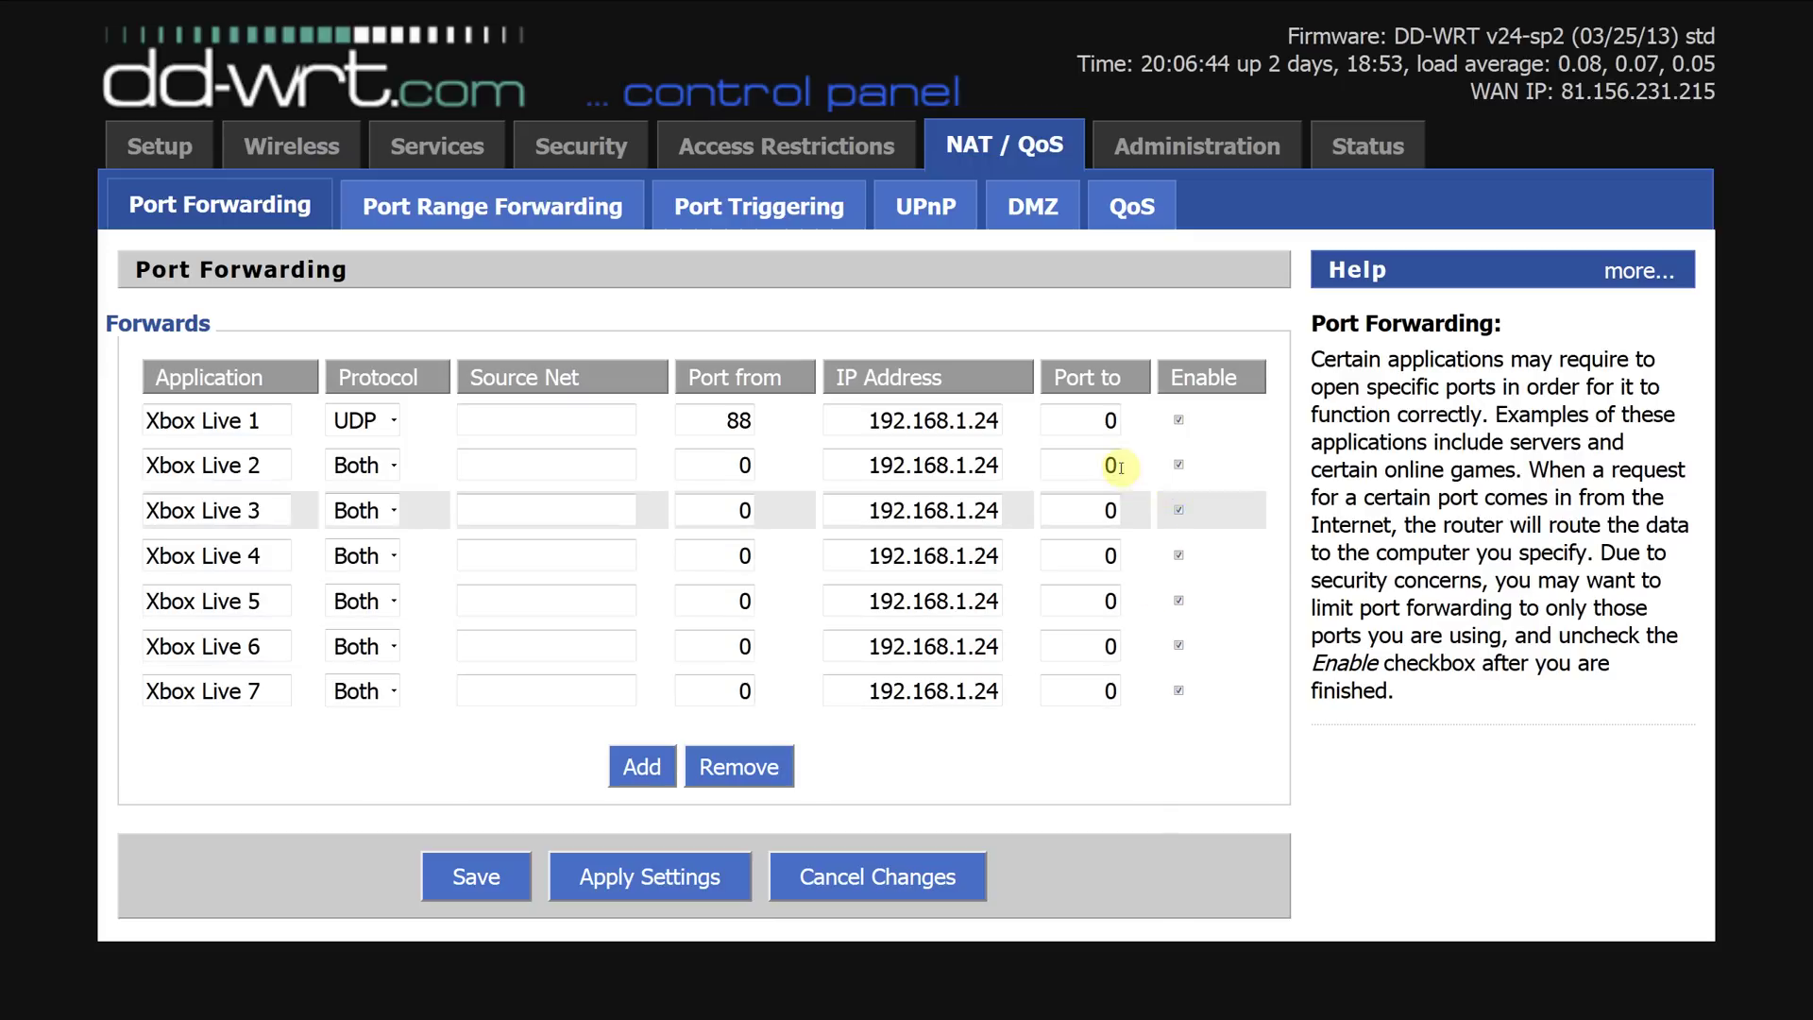
{"action": "left_click", "coordinate": [723, 421]}
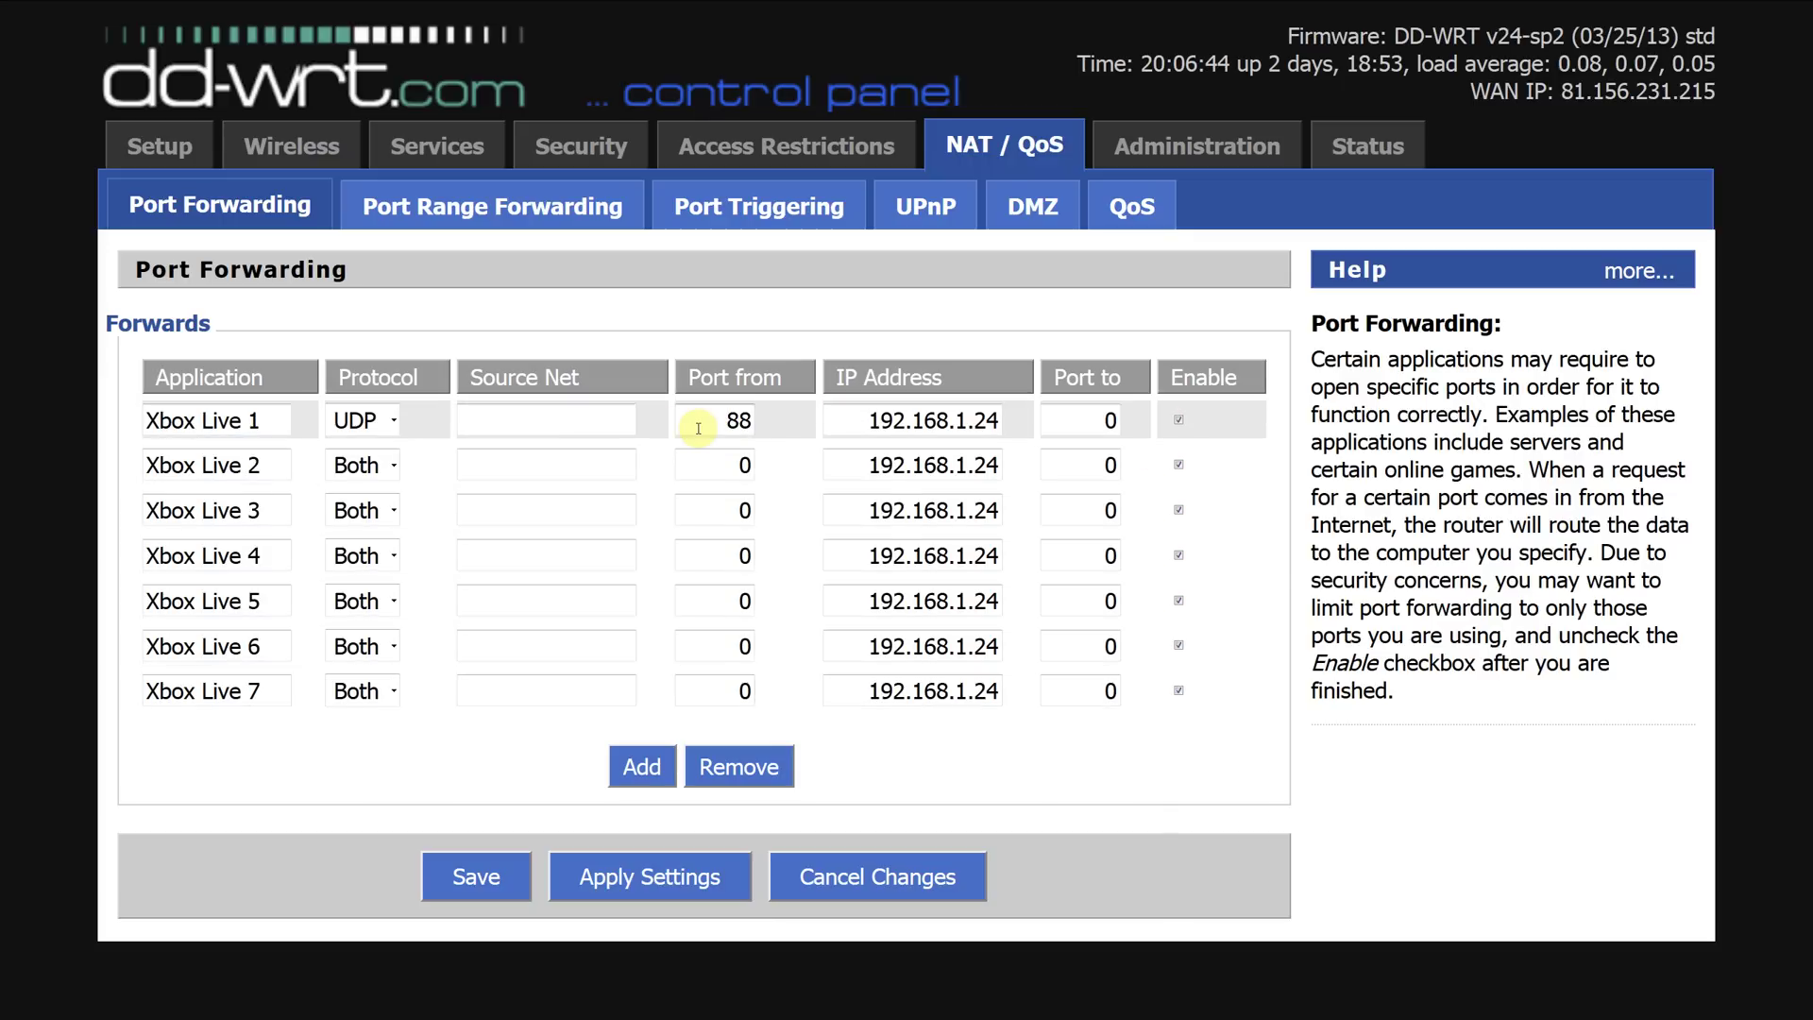
Step: Set Xbox Live 1's ending port to 88 and Xbox Live 2's ports to 3074–3074
{"action": "left_click", "coordinate": [1081, 419]}
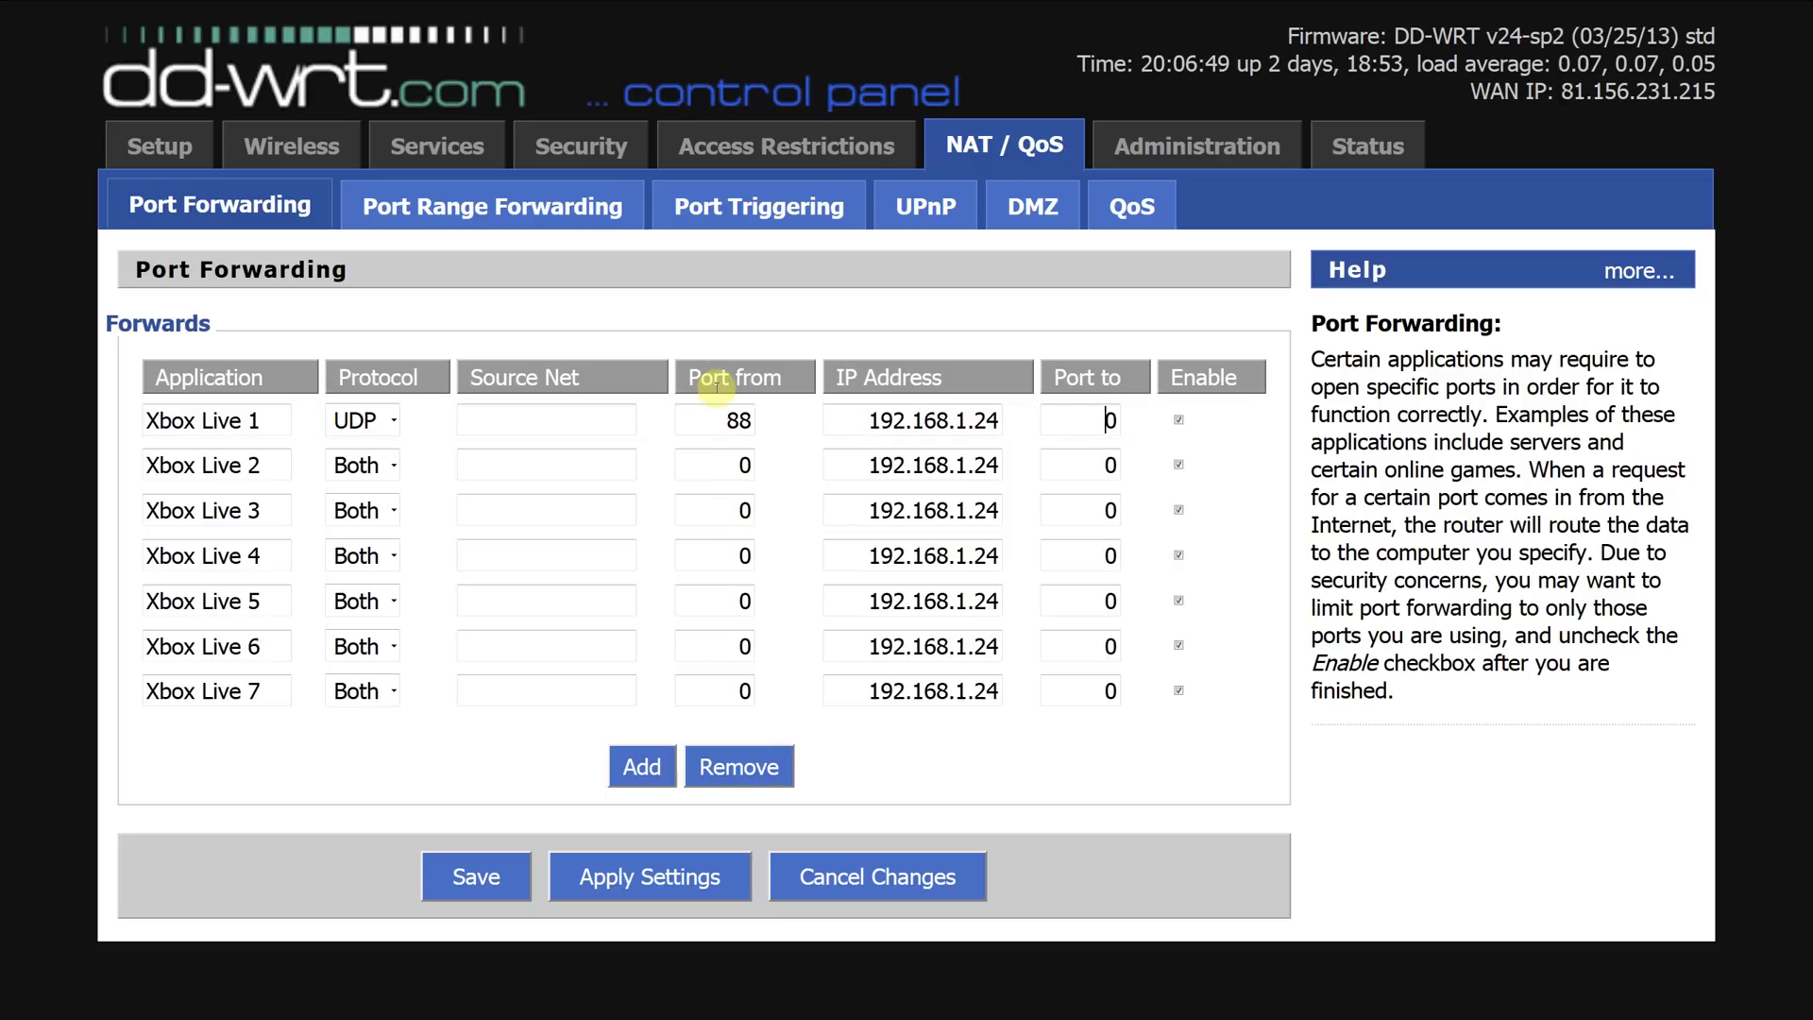
{"action": "left_click_drag", "start_coordinate": [1088, 420], "coordinate": [1176, 451]}
{"action": "type", "text": "88"}
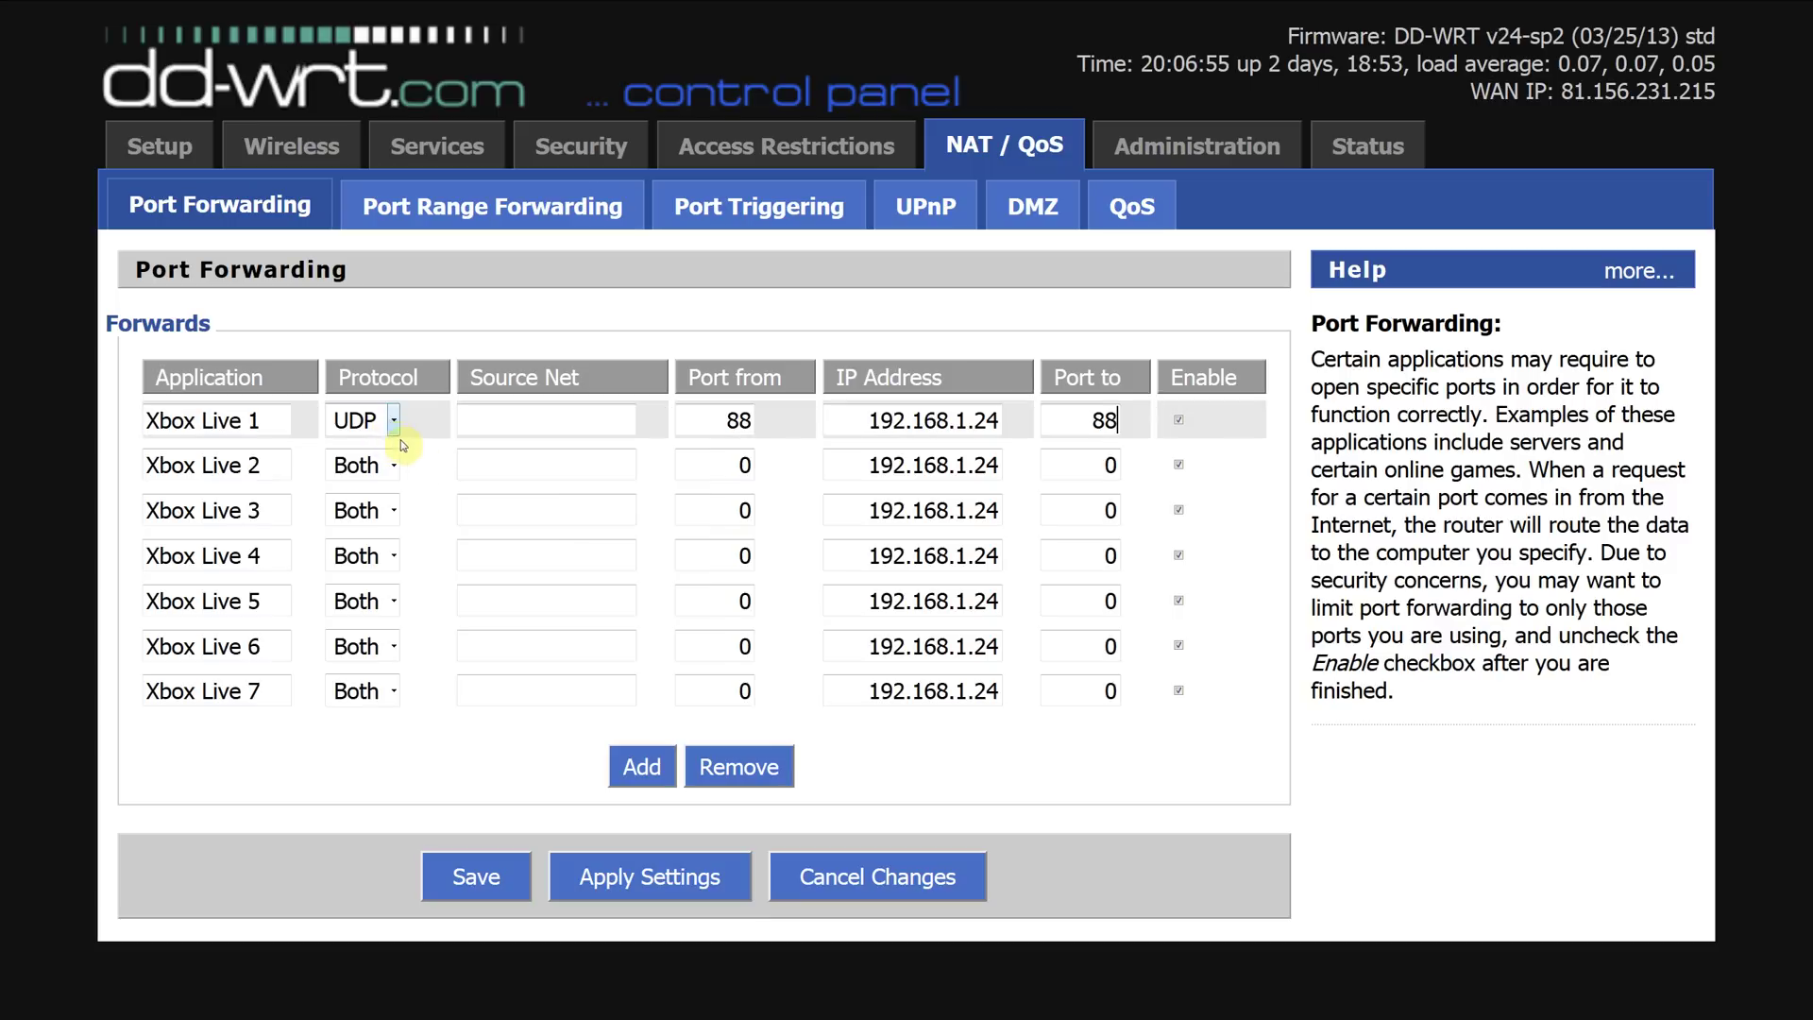
{"action": "left_click", "coordinate": [393, 466]}
{"action": "left_click", "coordinate": [393, 467]}
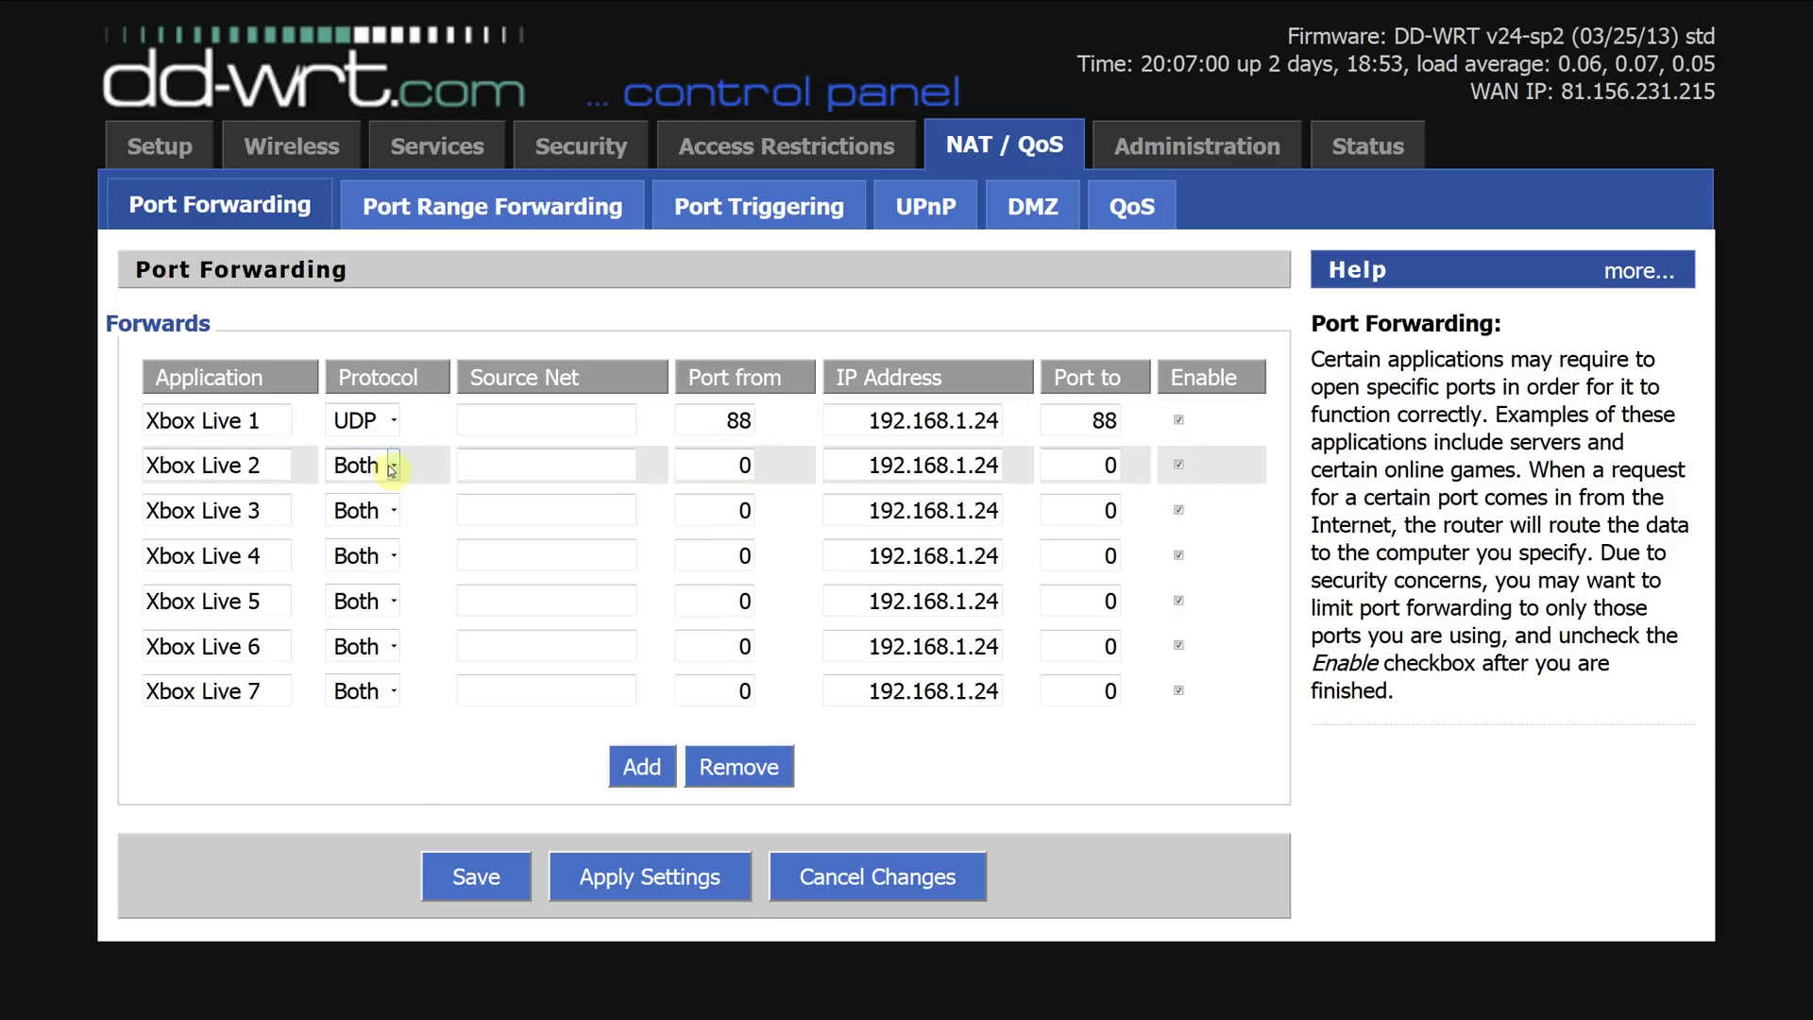
{"action": "left_click_drag", "start_coordinate": [720, 465], "coordinate": [818, 480]}
{"action": "type", "text": "3074"}
{"action": "left_click", "coordinate": [1086, 469]}
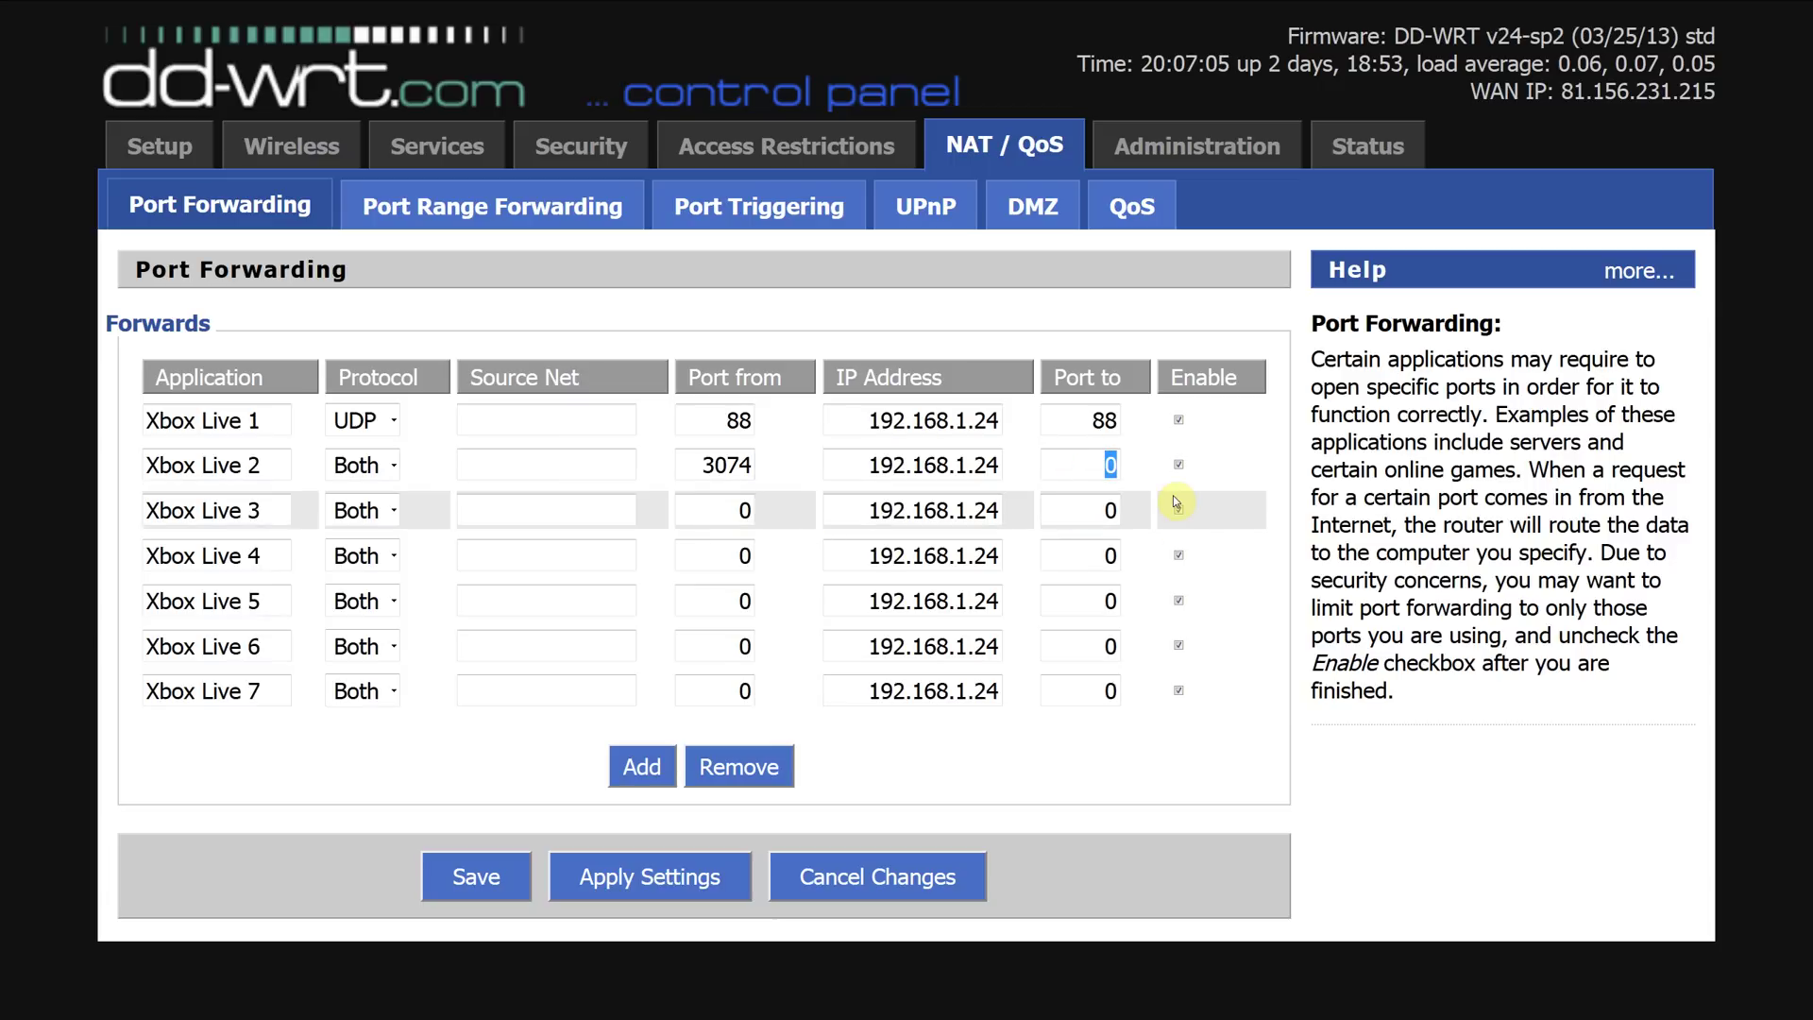
{"action": "key", "text": "Delete"}
{"action": "type", "text": "3074"}
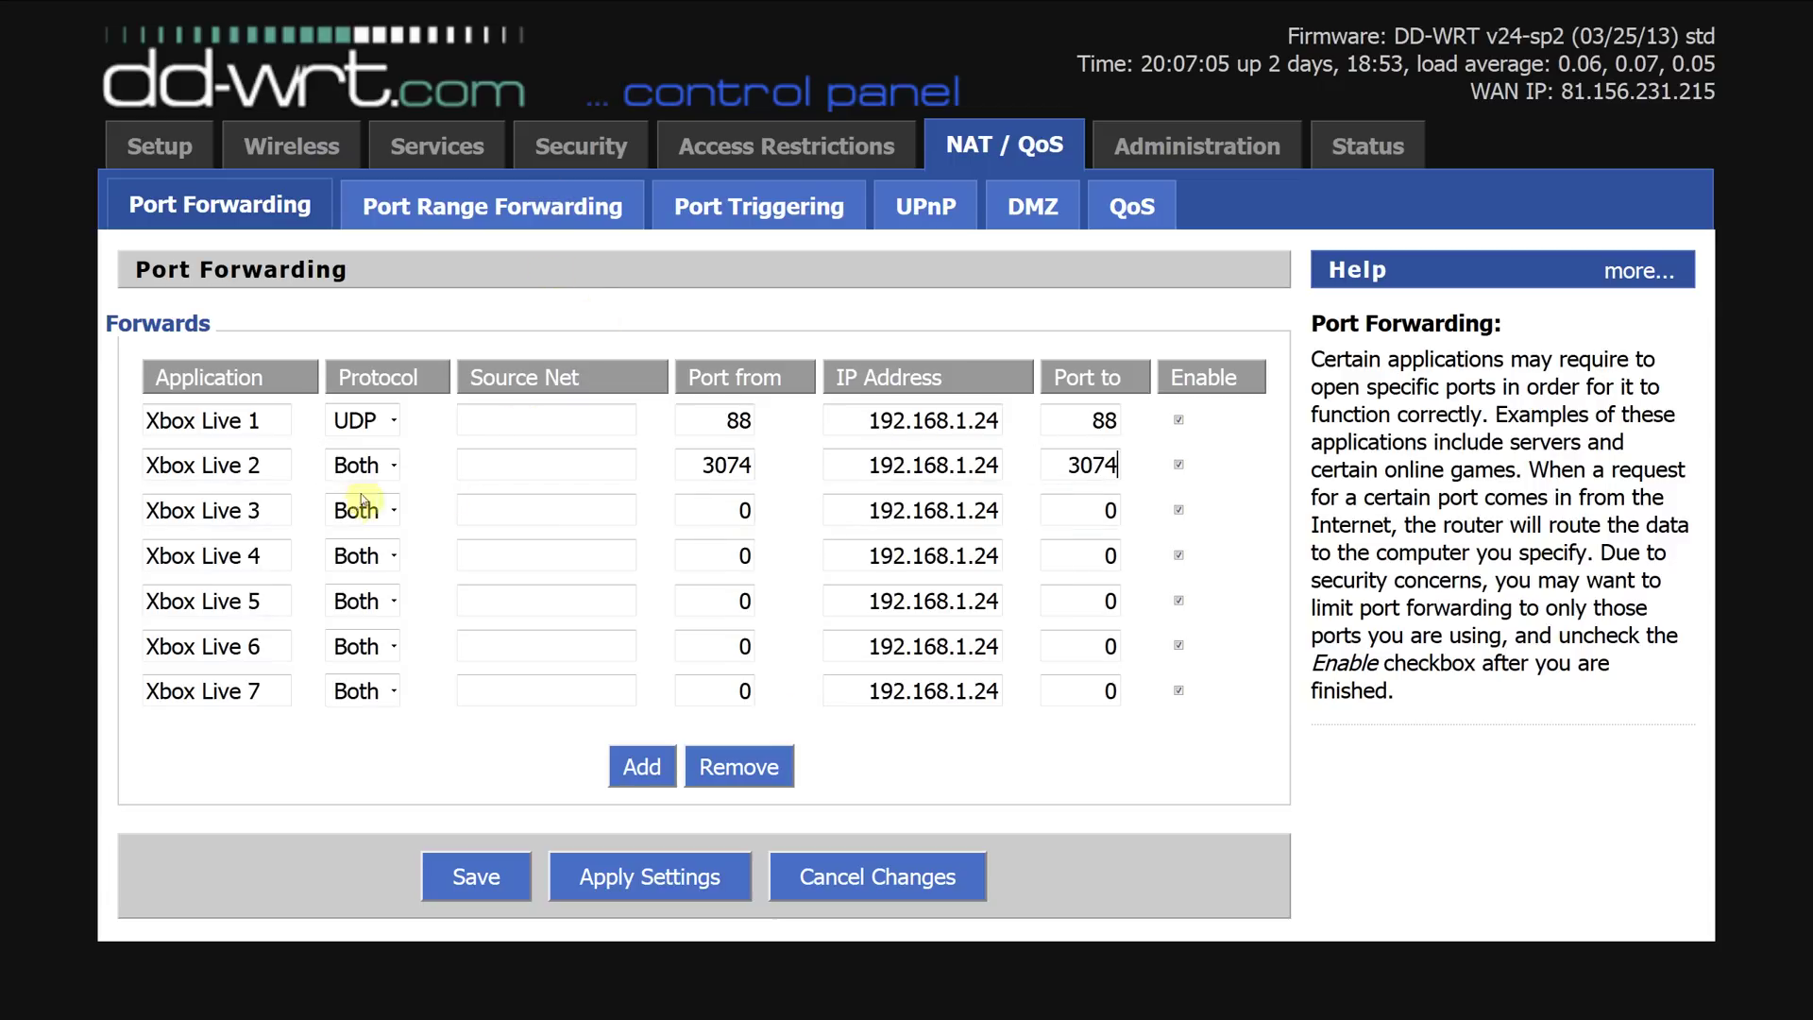
Step: Set Xbox Live 3's port to 53 and make Xbox Live 4 TCP on ports 80–80
{"action": "double_click", "coordinate": [739, 512]}
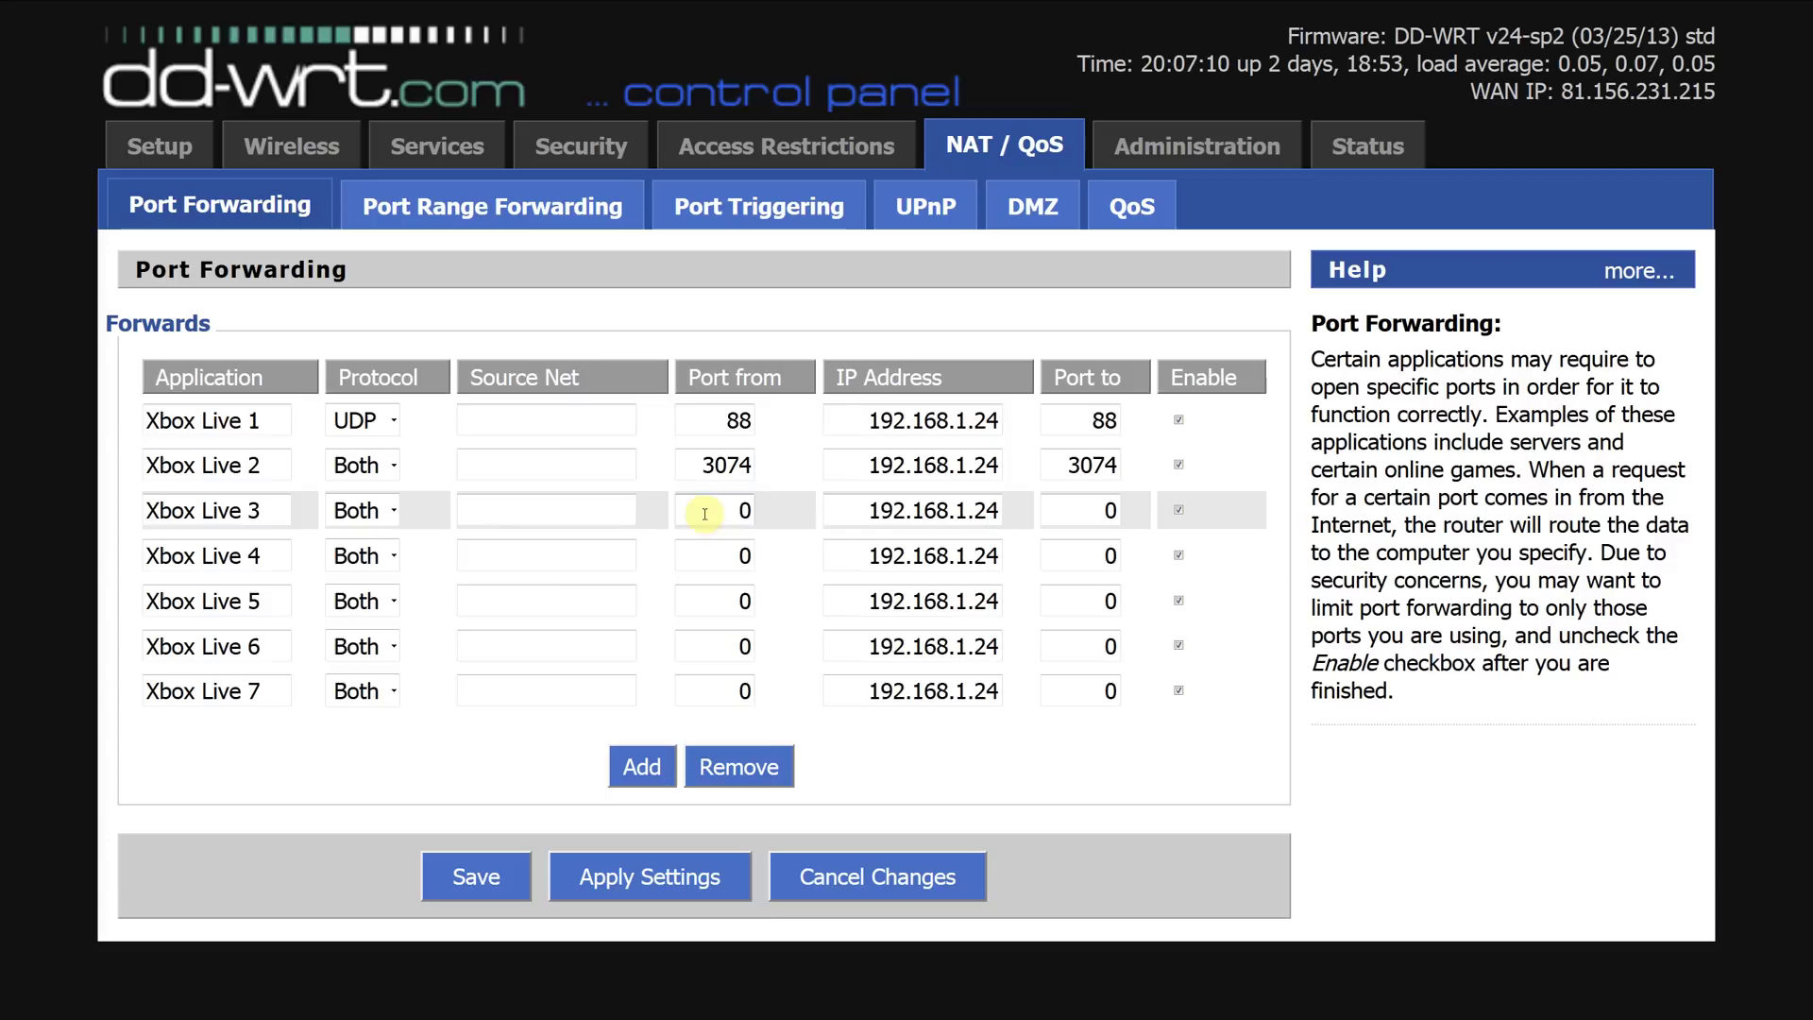
{"action": "type", "text": "53"}
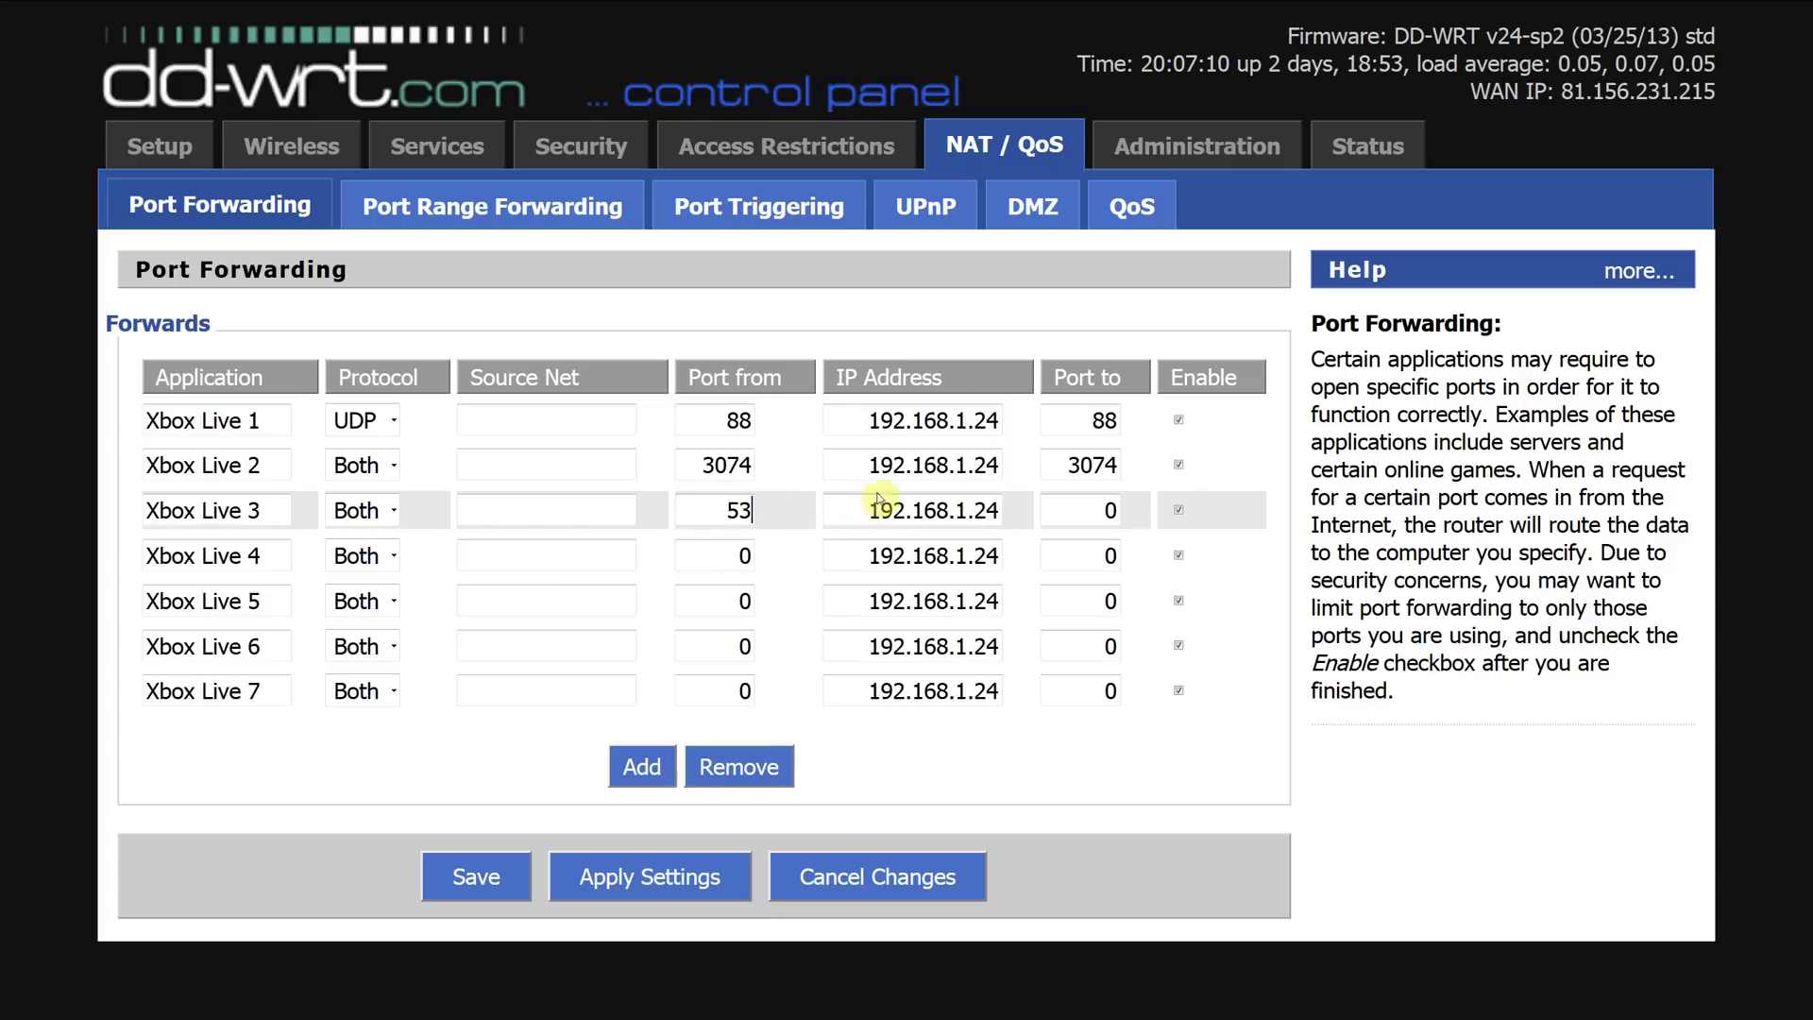
{"action": "double_click", "coordinate": [1086, 508]}
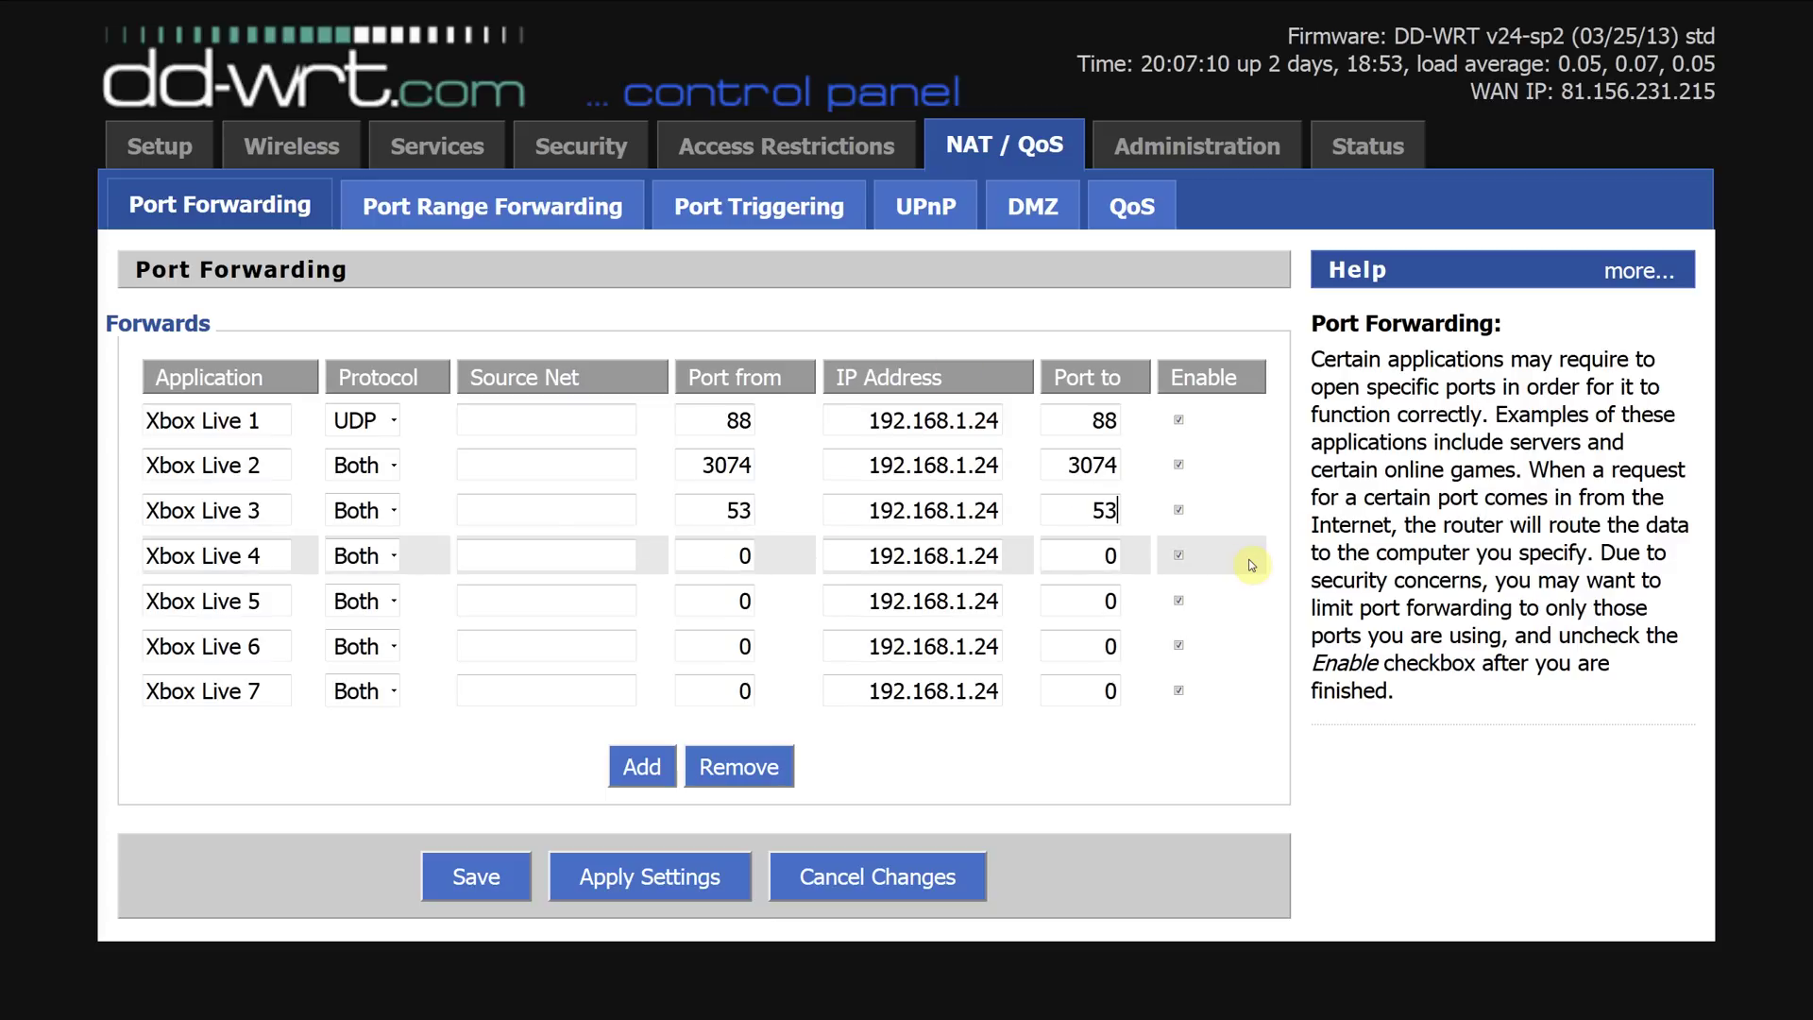
{"action": "left_click", "coordinate": [359, 557]}
{"action": "left_click", "coordinate": [360, 587]}
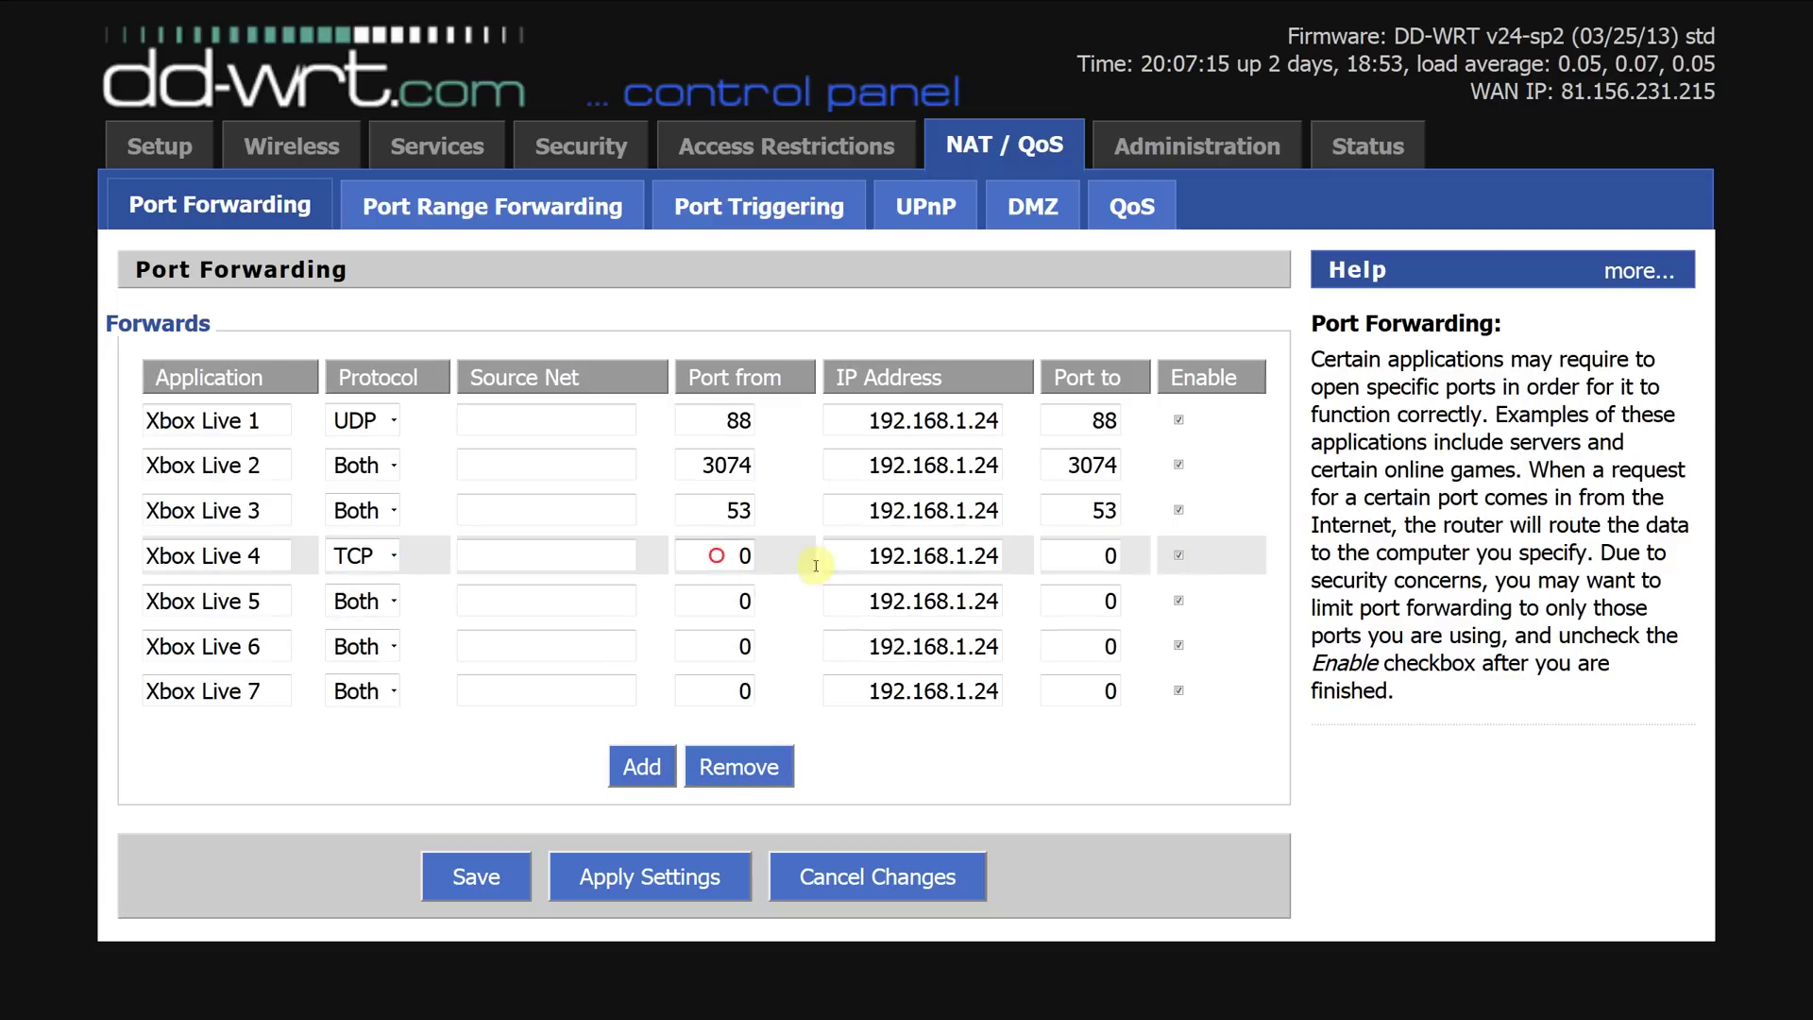
{"action": "double_click", "coordinate": [743, 556]}
{"action": "type", "text": "80"}
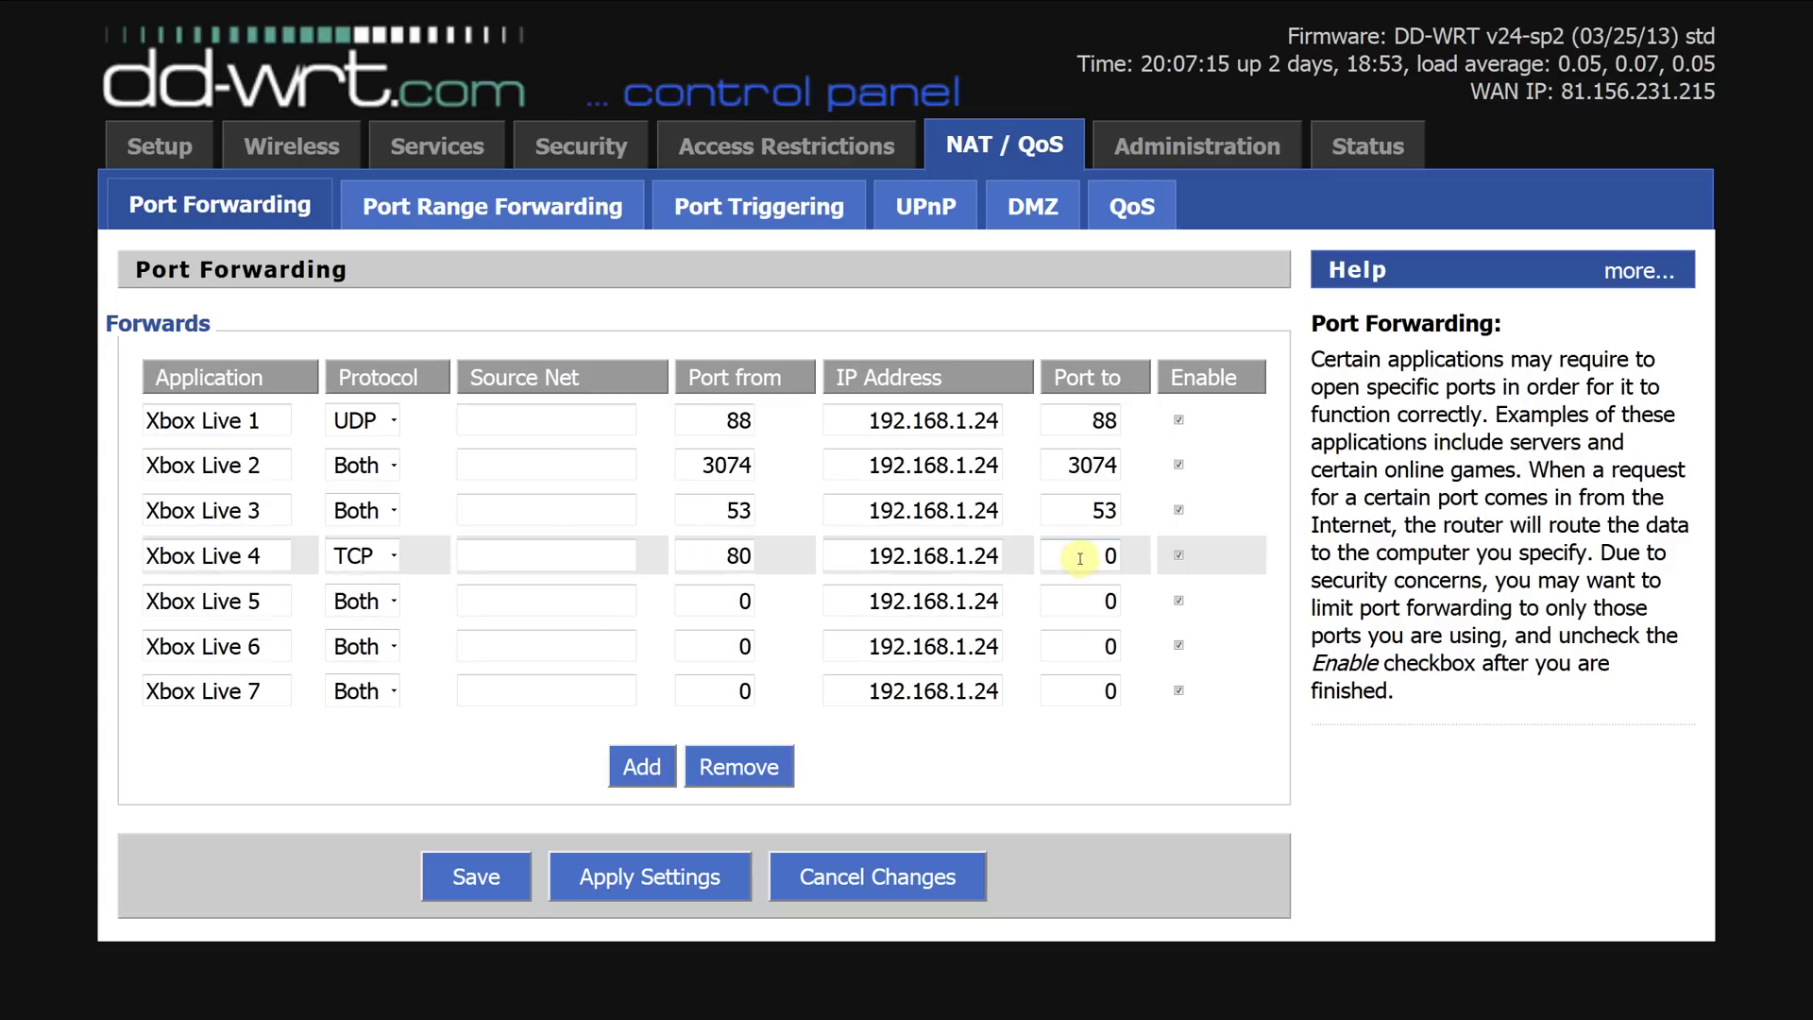
{"action": "double_click", "coordinate": [1080, 558]}
{"action": "type", "text": "80"}
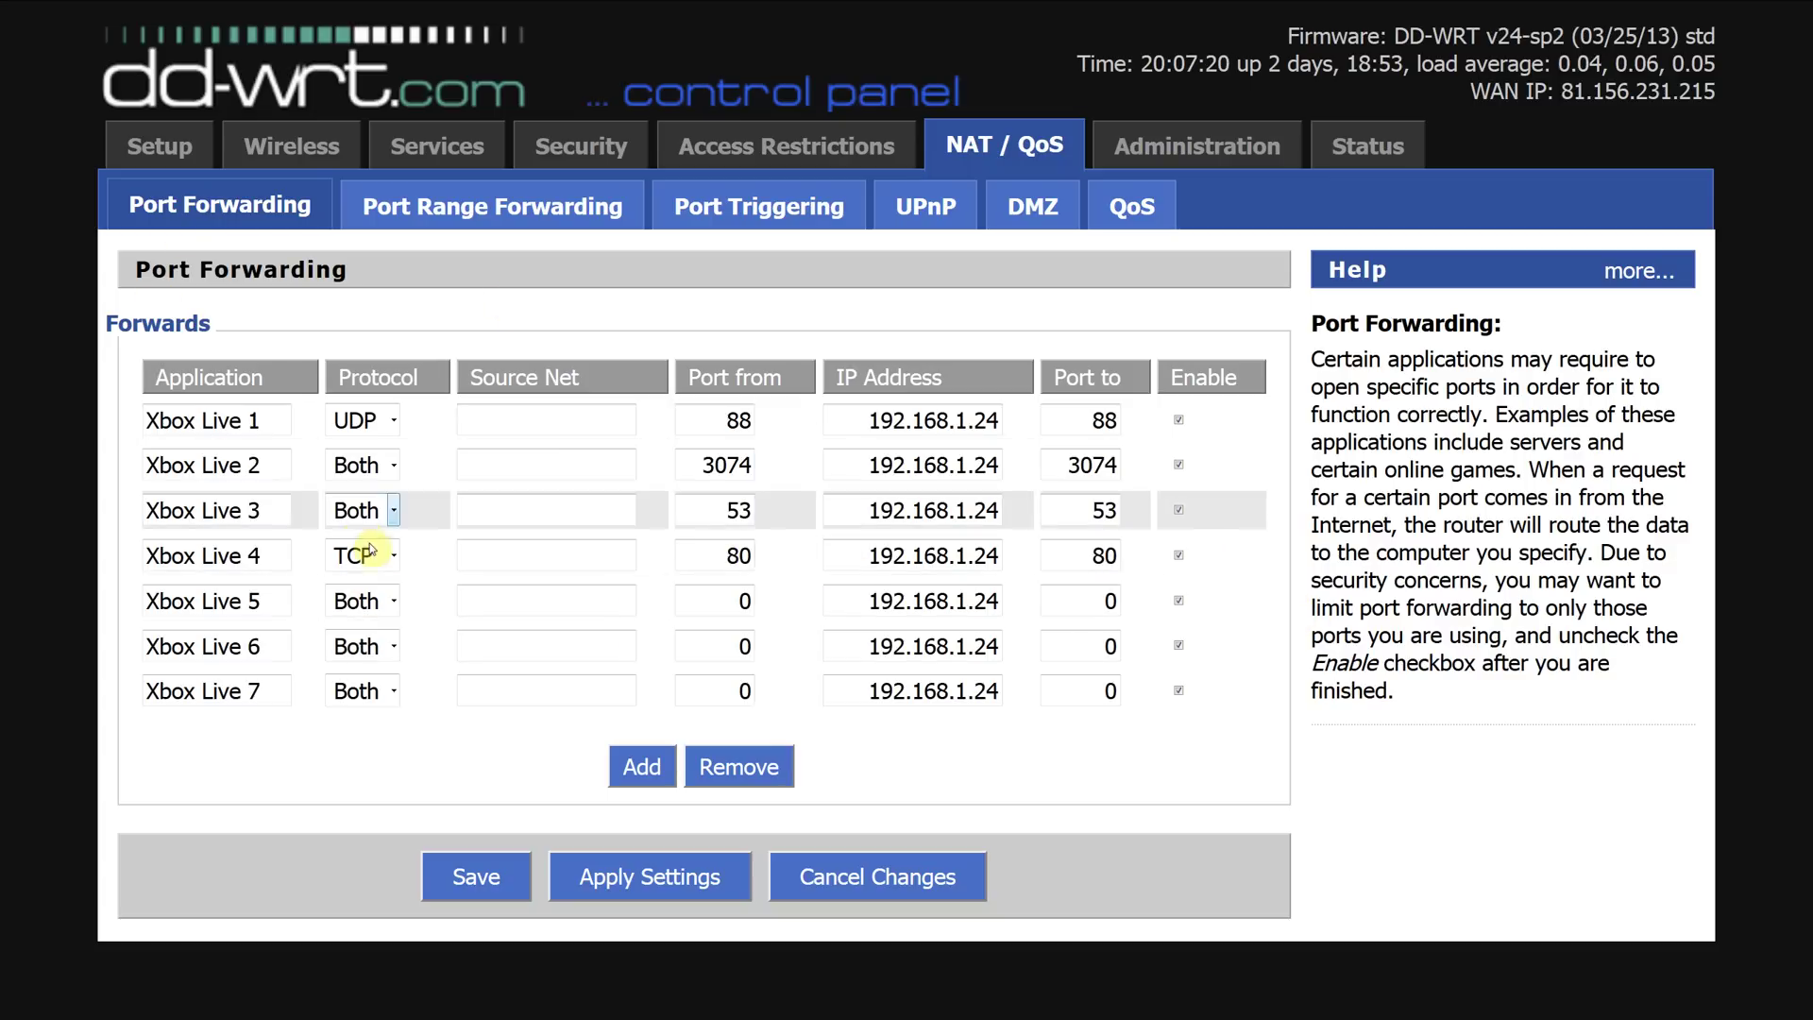
Step: Switch Xbox Live 5, 6 and 7 to UDP and give Xbox Live 5 port 500
{"action": "left_click", "coordinate": [373, 602]}
{"action": "left_click", "coordinate": [358, 660]}
{"action": "double_click", "coordinate": [710, 596]}
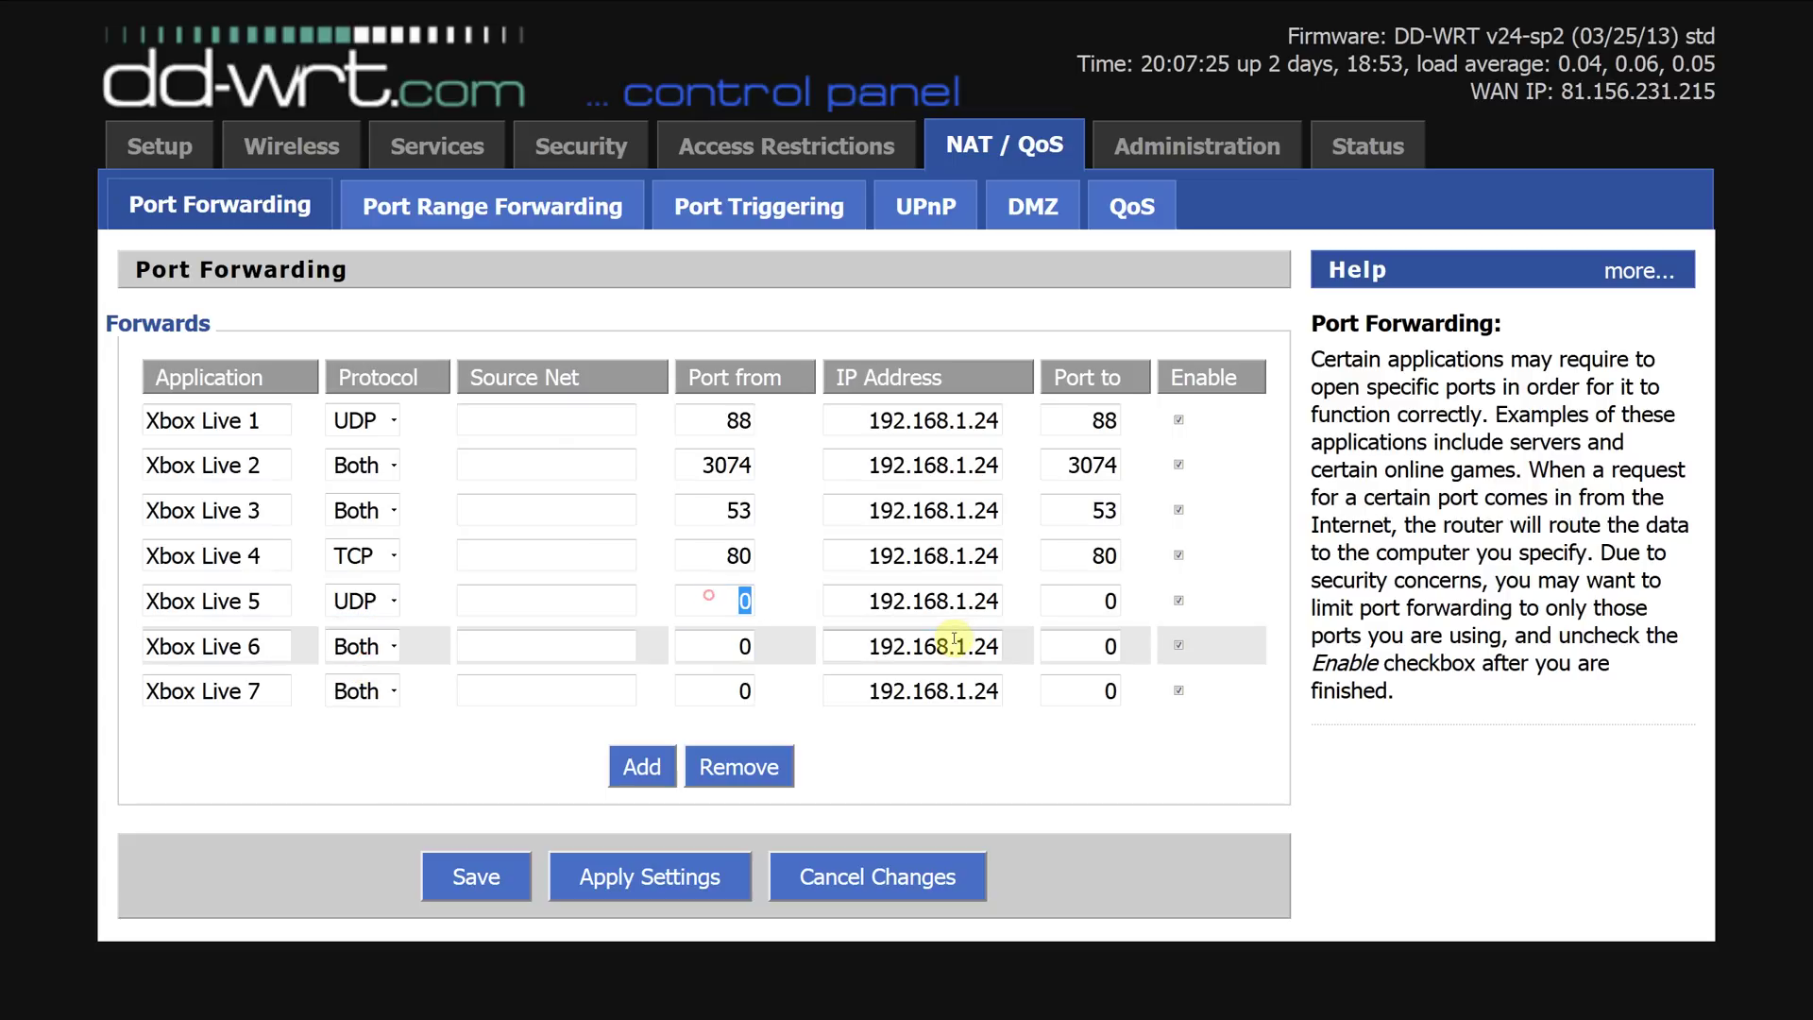
{"action": "type", "text": "500"}
{"action": "key", "text": "Tab"}
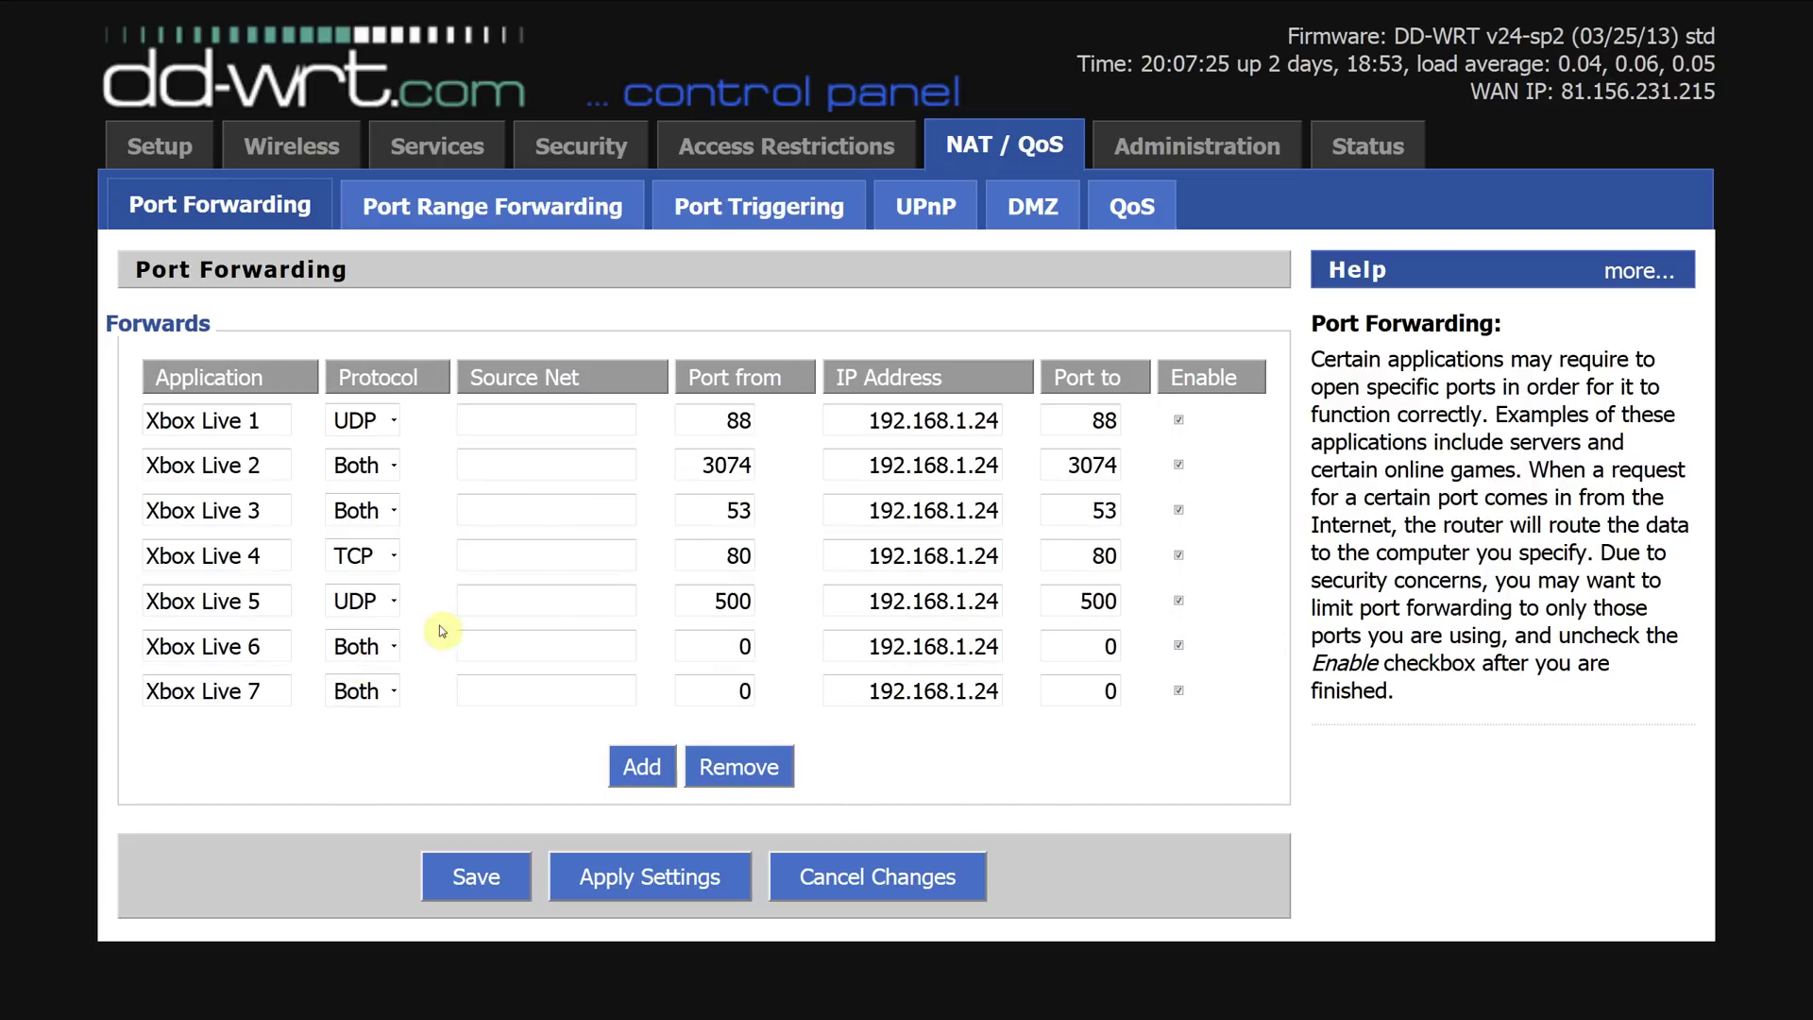
{"action": "left_click", "coordinate": [359, 657]}
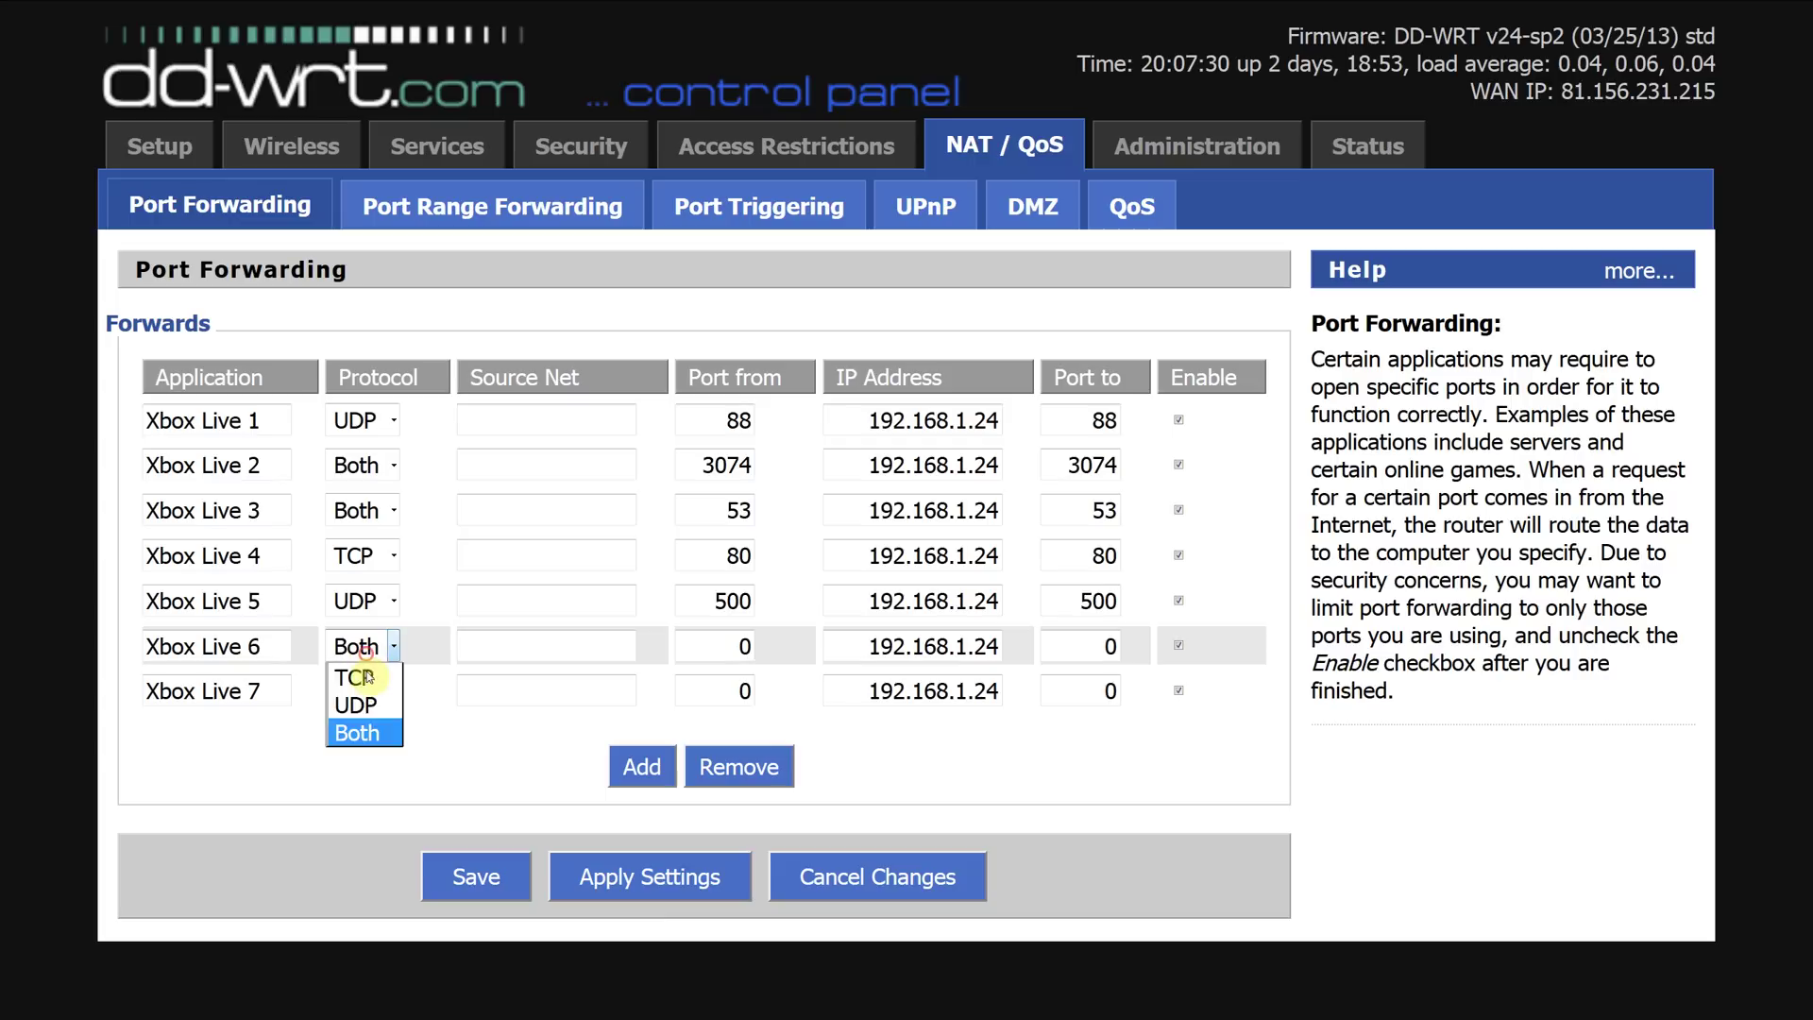
{"action": "left_click", "coordinate": [357, 701]}
{"action": "left_click", "coordinate": [358, 690]}
{"action": "left_click", "coordinate": [394, 749]}
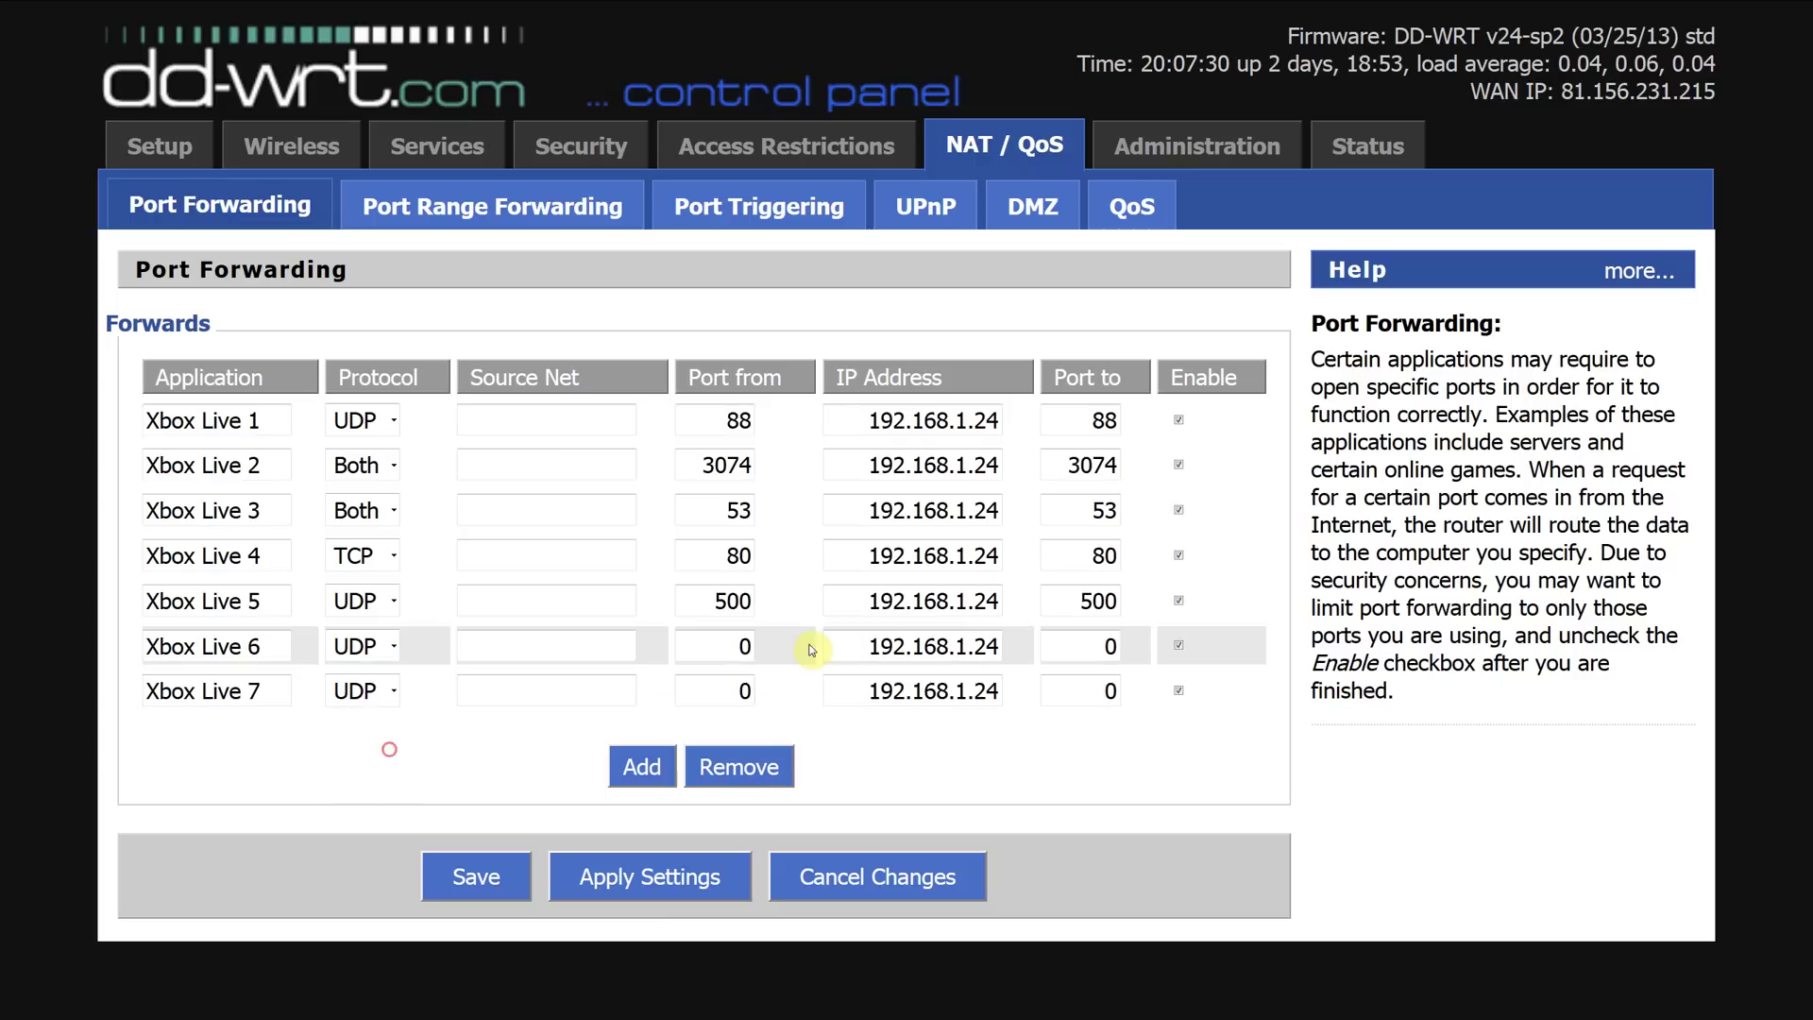
Step: Enter ports 3544–3544 for Xbox Live 6 and 4500–4500 for Xbox Live 7
{"action": "double_click", "coordinate": [744, 646]}
{"action": "type", "text": "3544"}
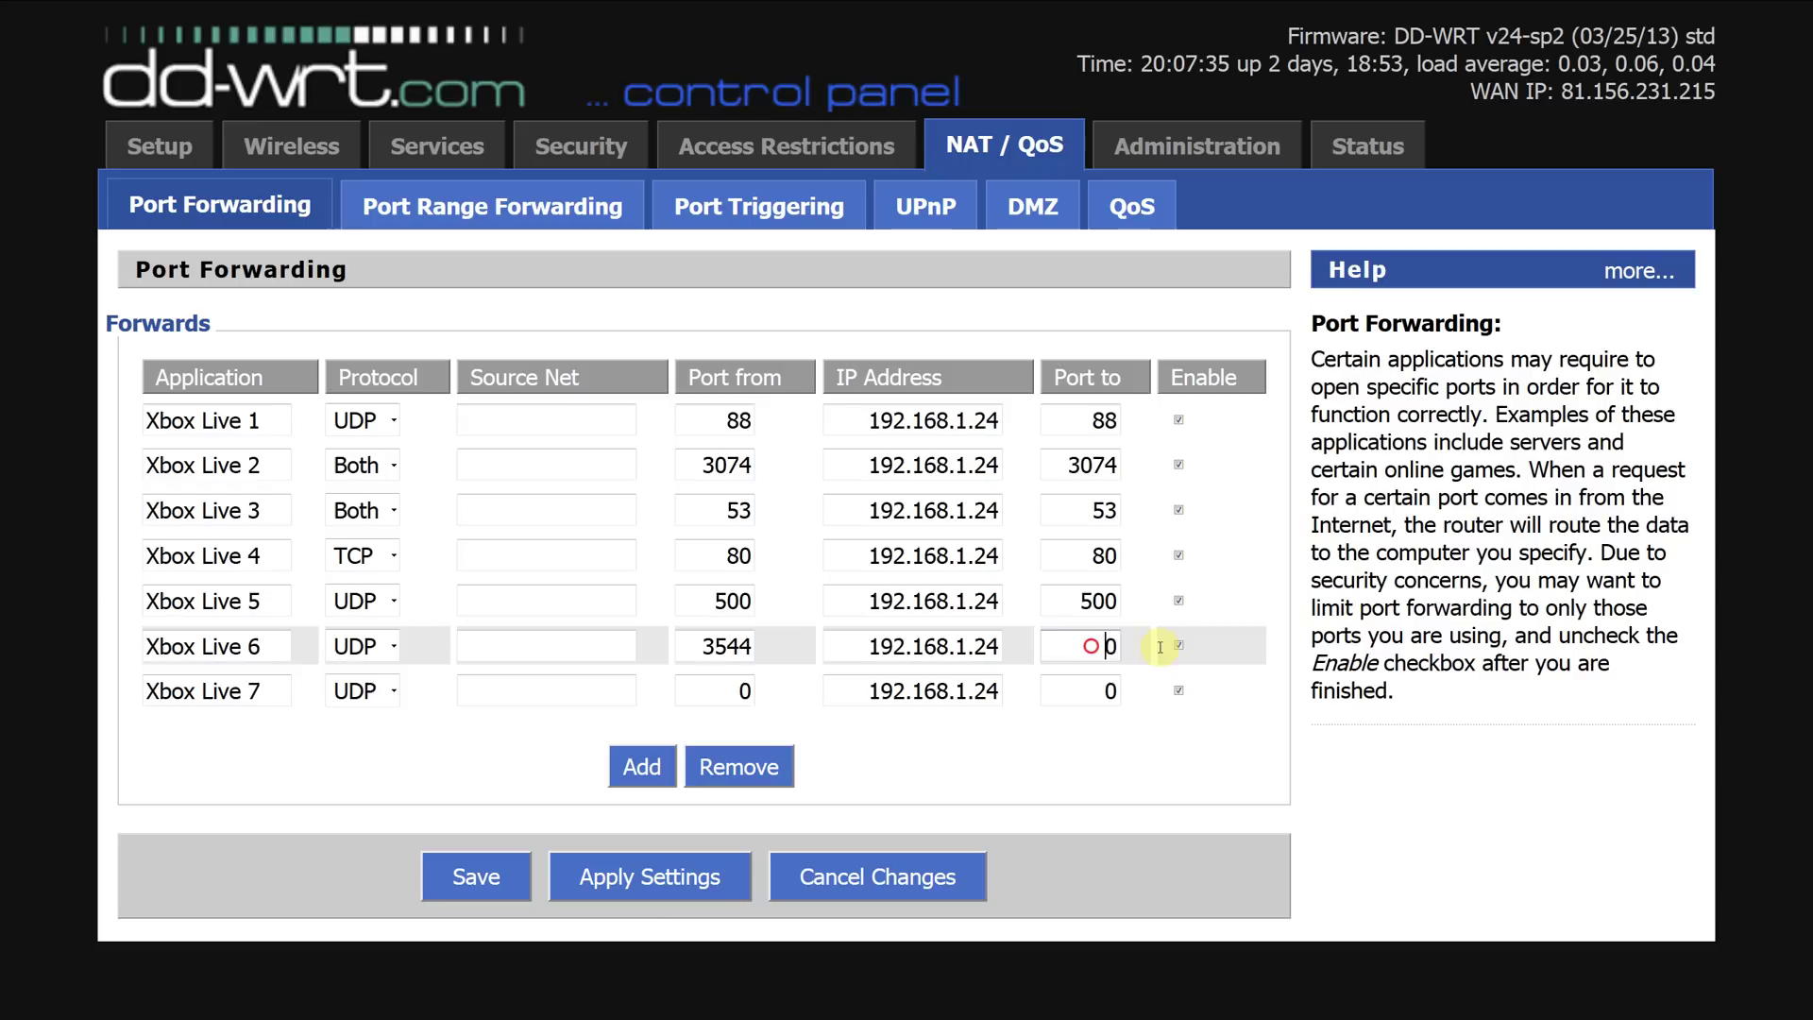
{"action": "double_click", "coordinate": [1107, 646]}
{"action": "type", "text": "3544"}
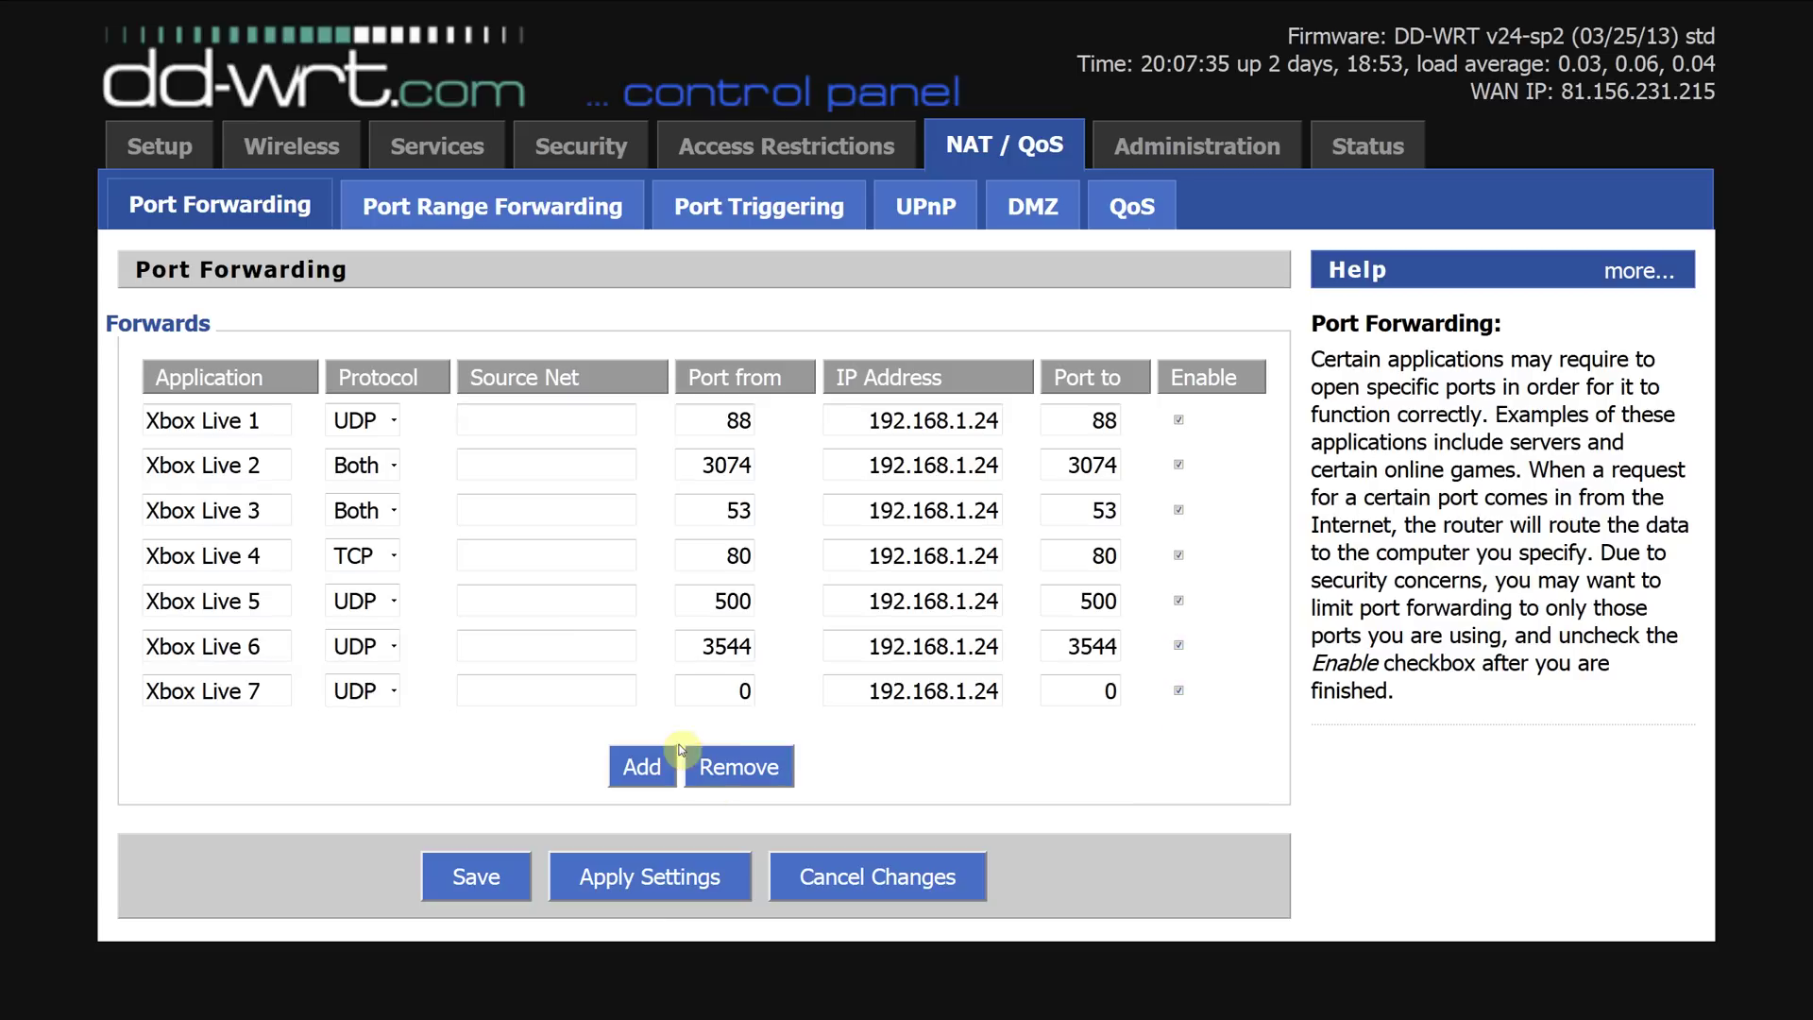
{"action": "double_click", "coordinate": [742, 692]}
{"action": "type", "text": "4500"}
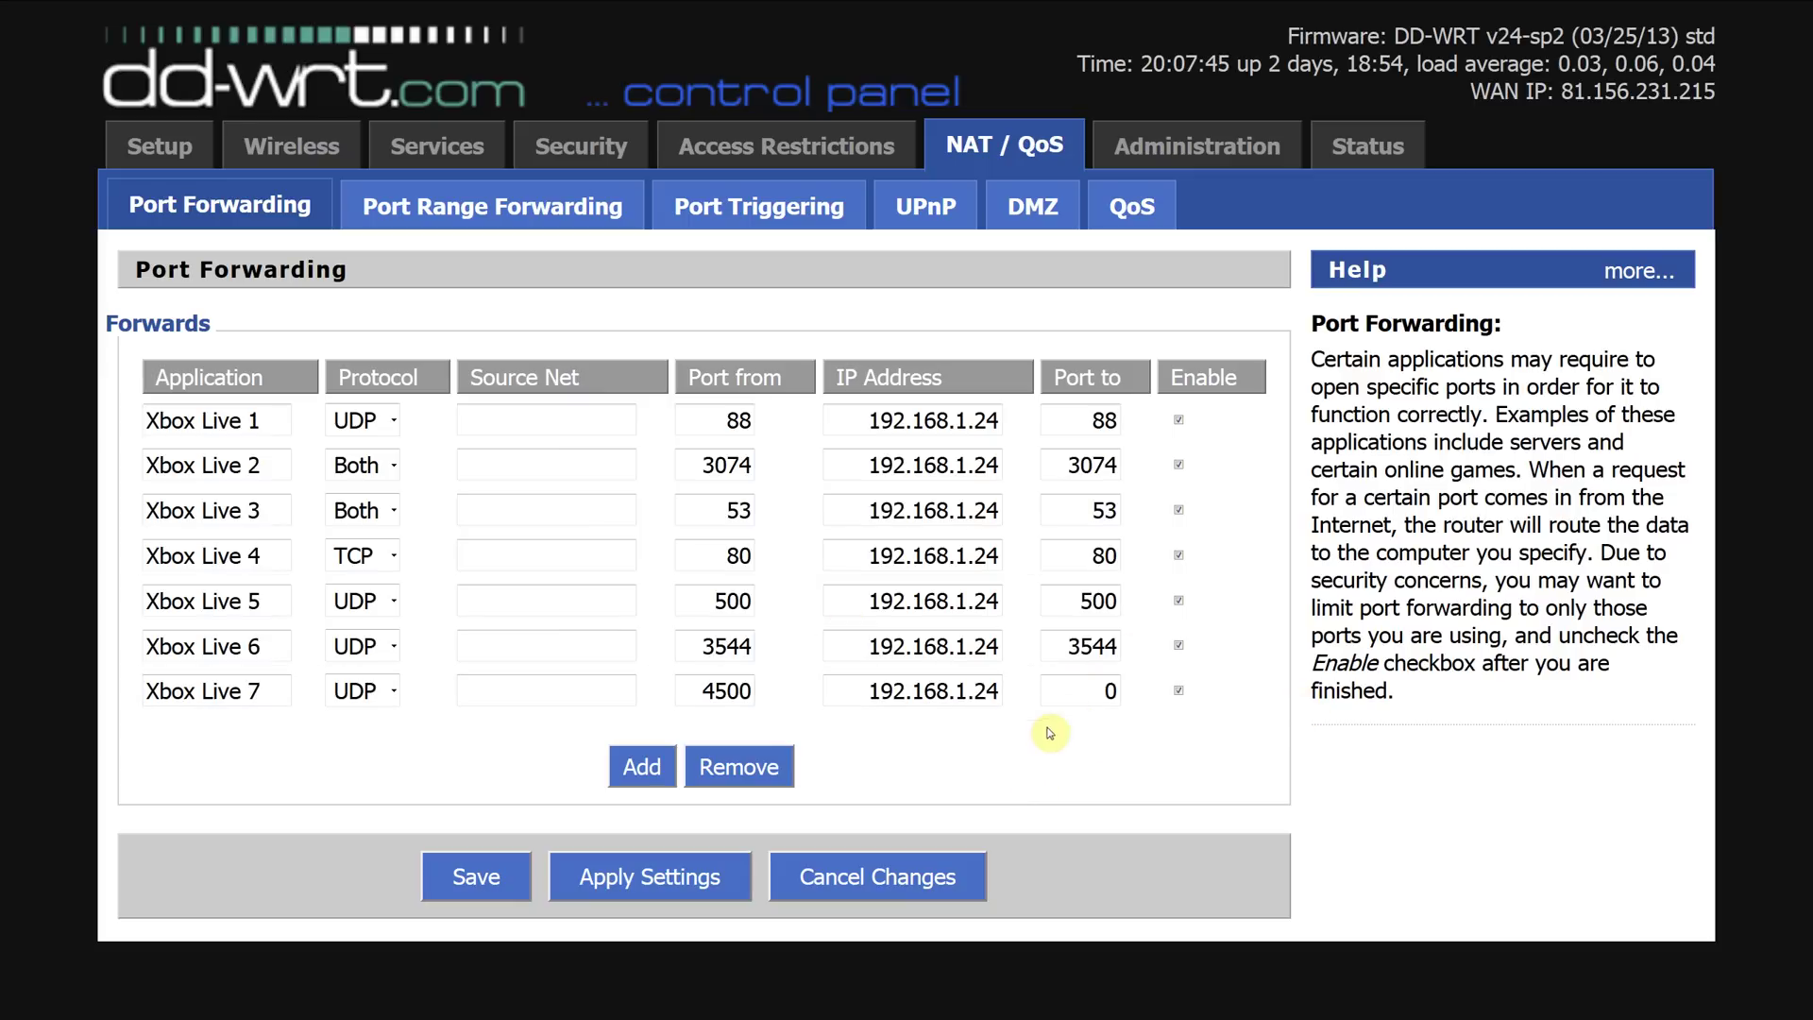
{"action": "double_click", "coordinate": [1096, 692]}
{"action": "type", "text": "450"}
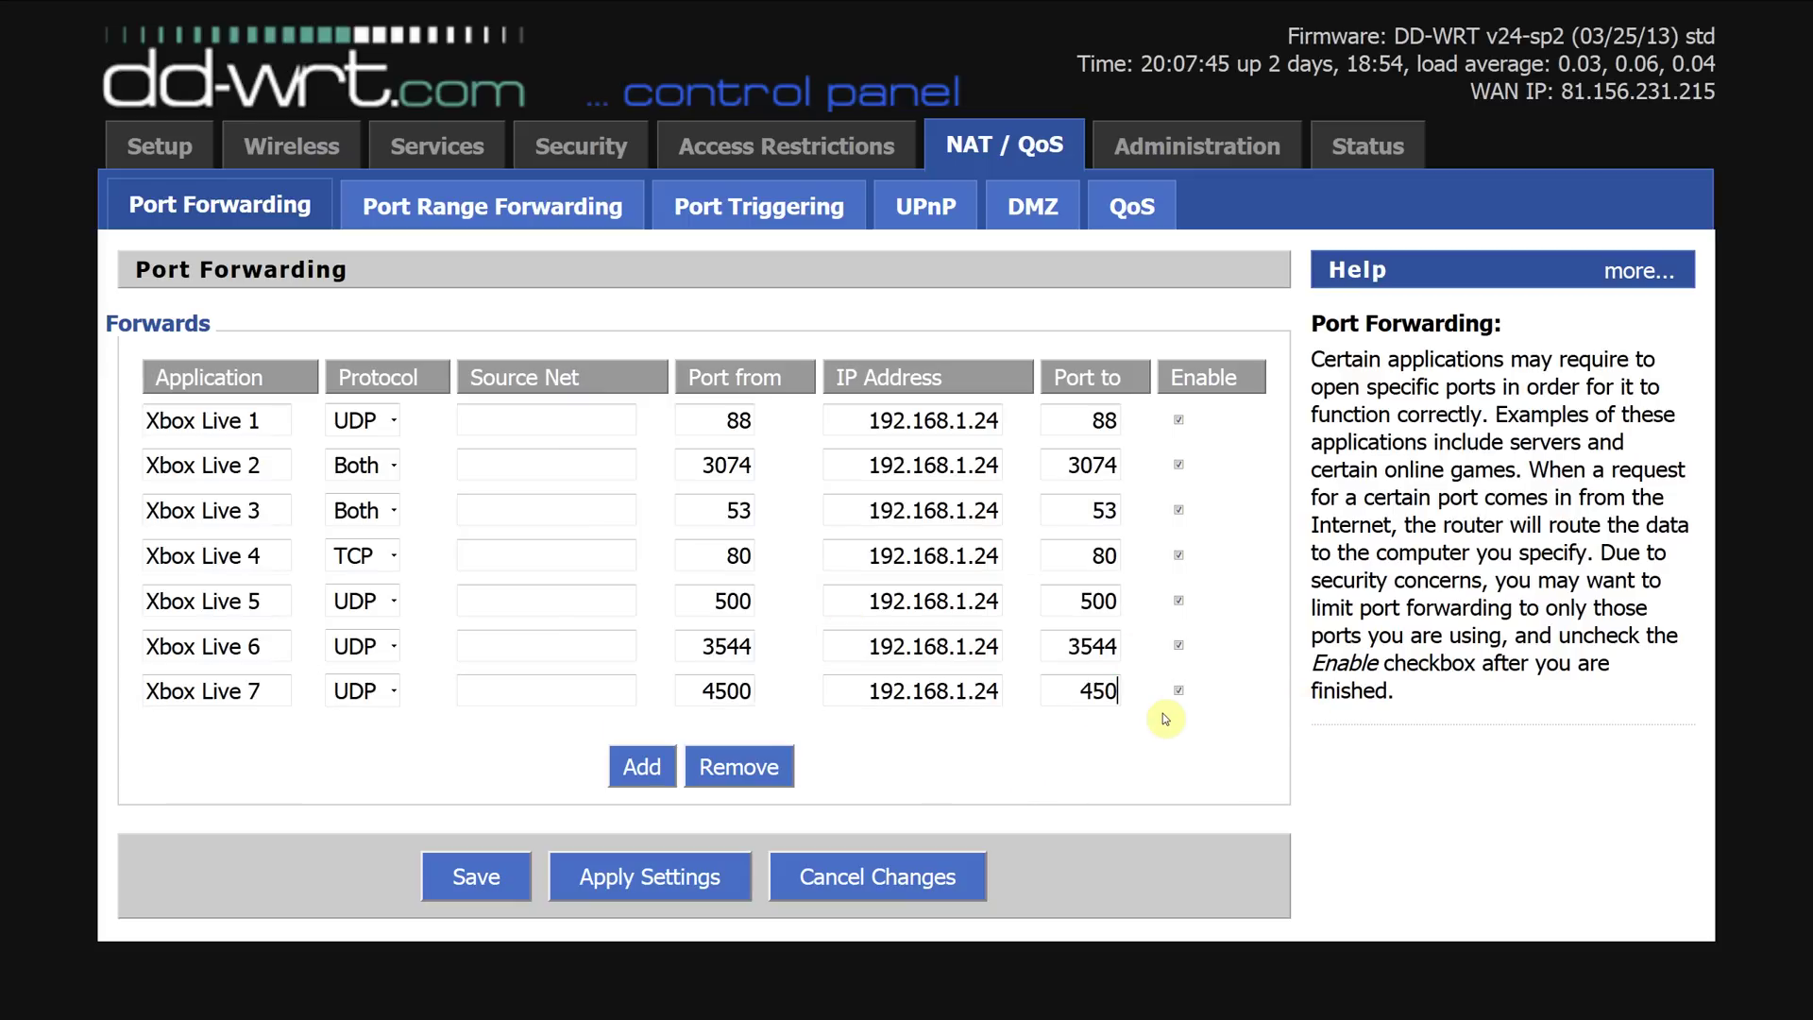
{"action": "type", "text": "0"}
Step: Save the seven Xbox Live rules and apply the settings to the router
{"action": "left_click", "coordinate": [490, 882]}
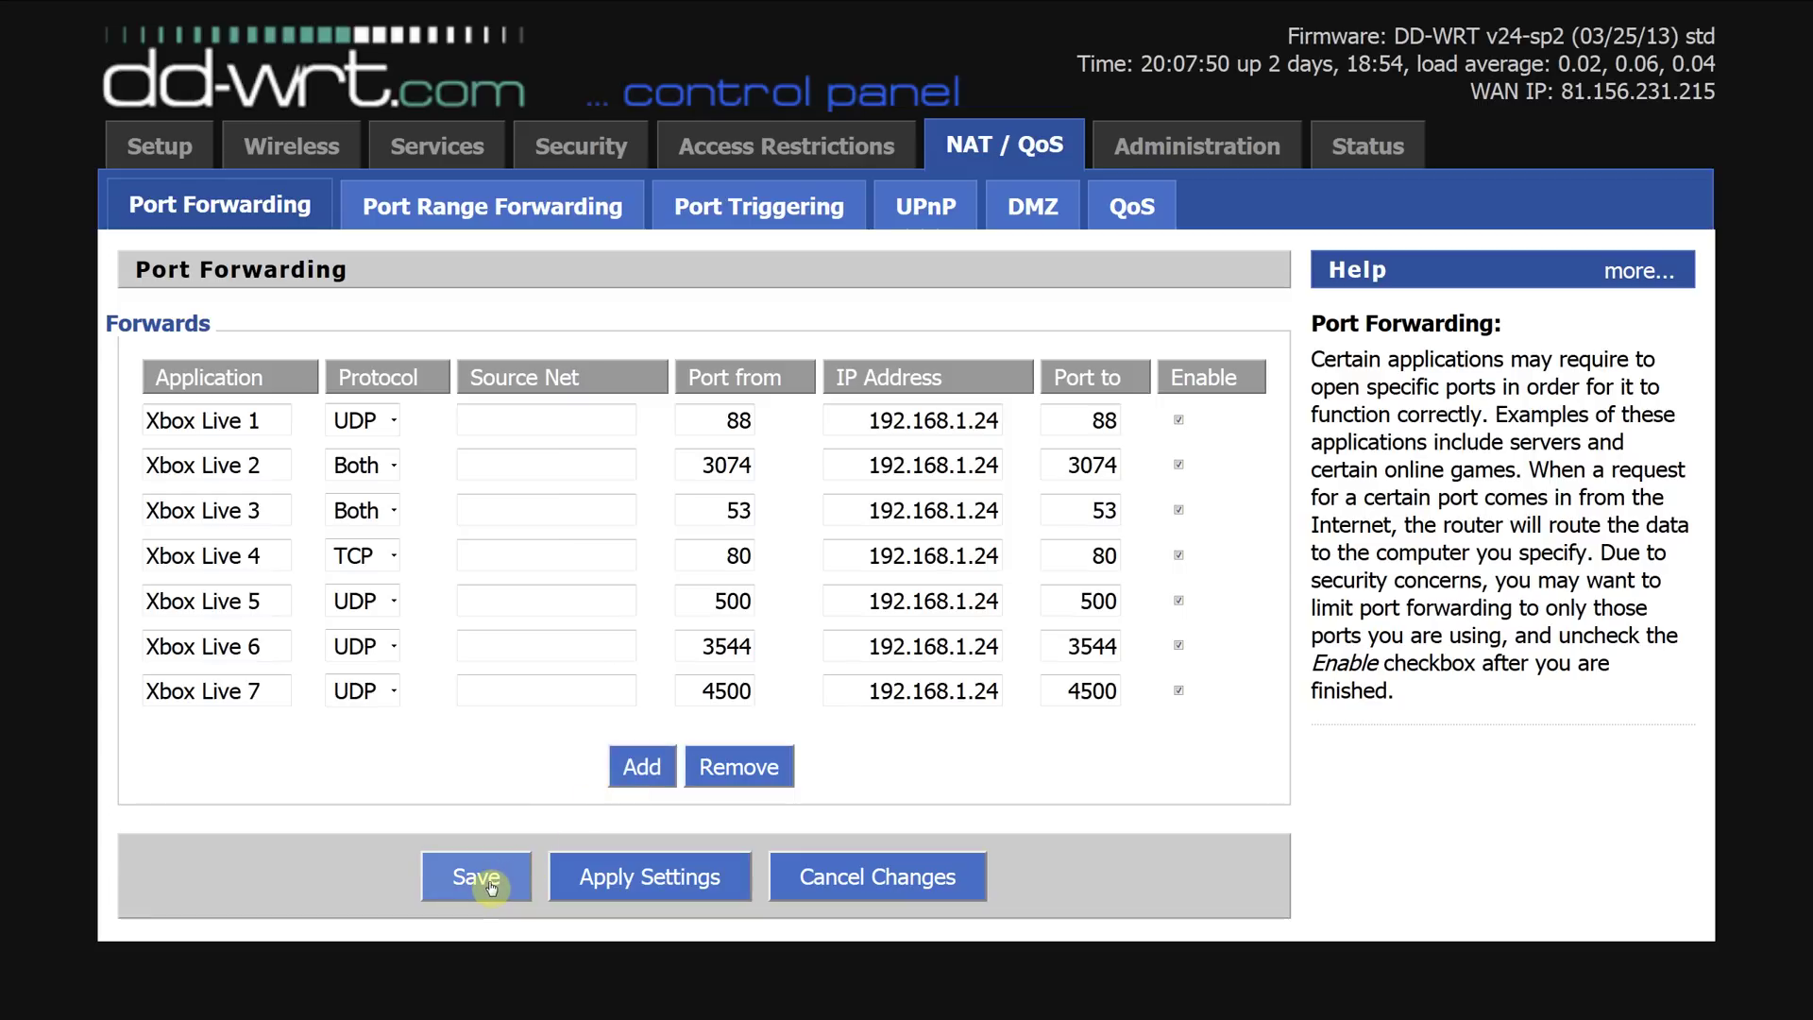
{"action": "left_click", "coordinate": [664, 872]}
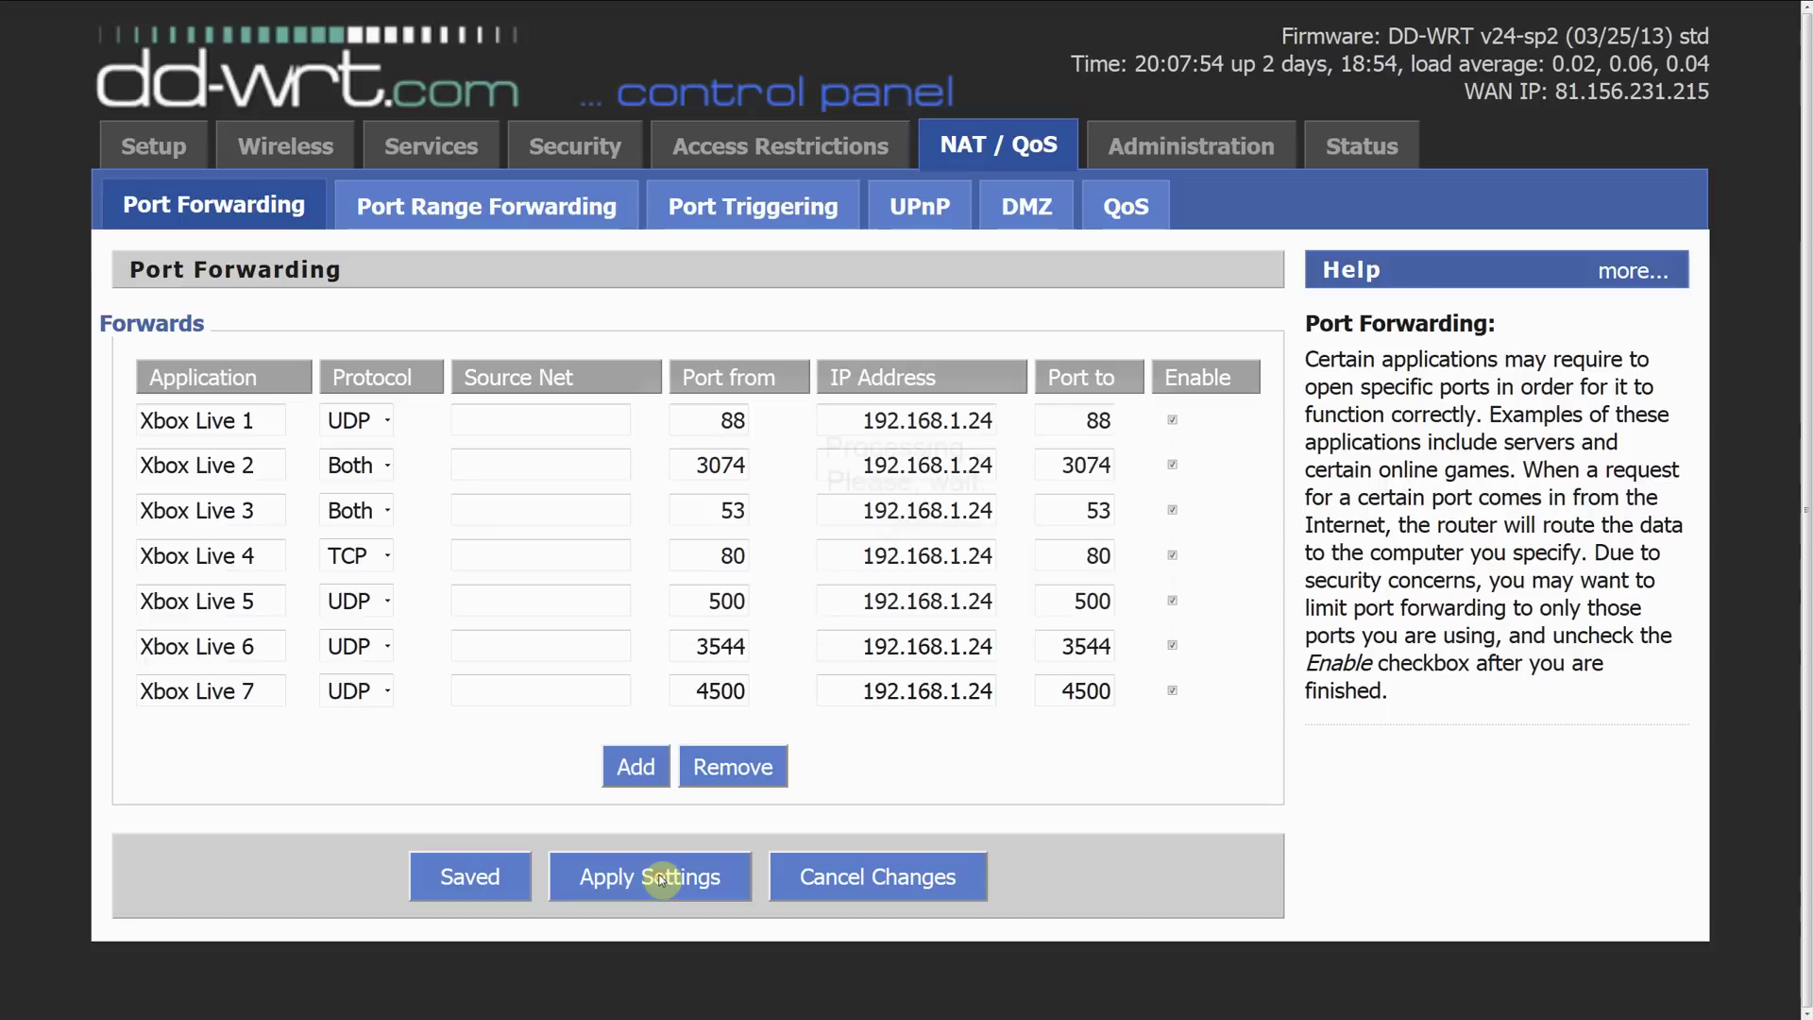